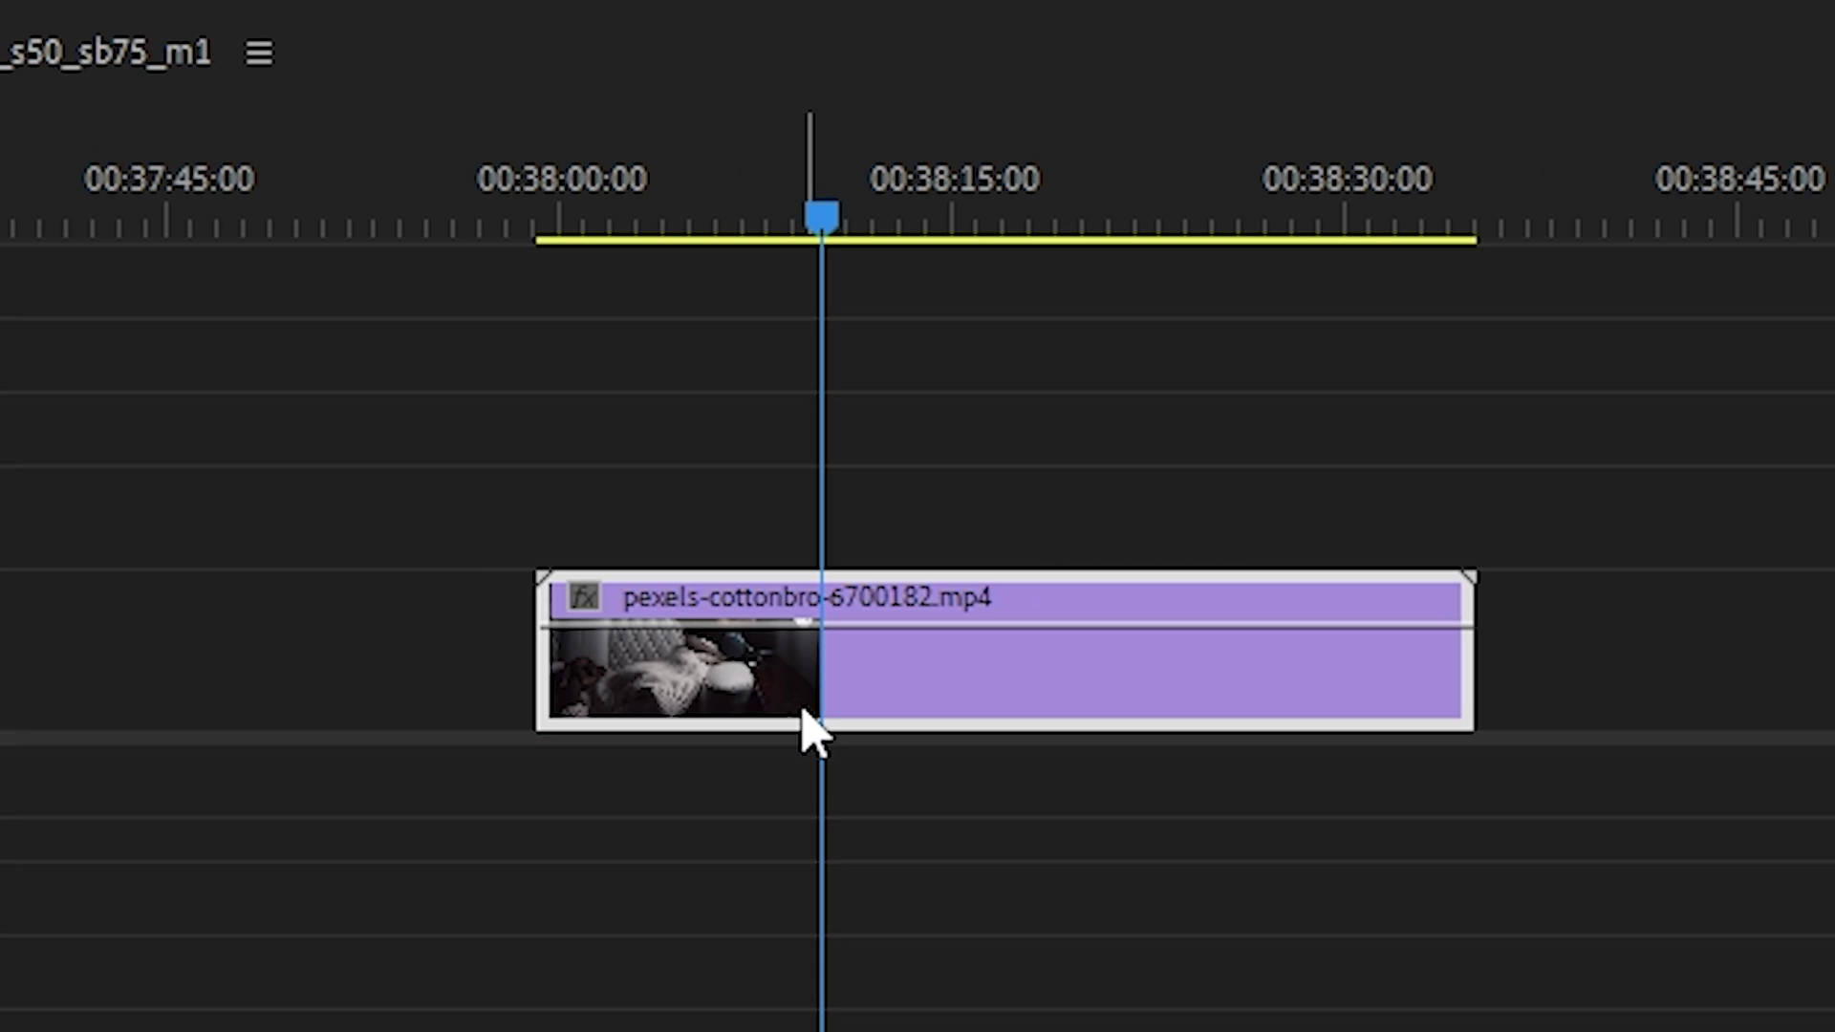
- Alt-drag a copy of the cottonbro clip onto V2 and align its start to 00:38:00:00
{"action": "left_click_drag", "start_coordinate": [802, 707], "coordinate": [803, 536]}
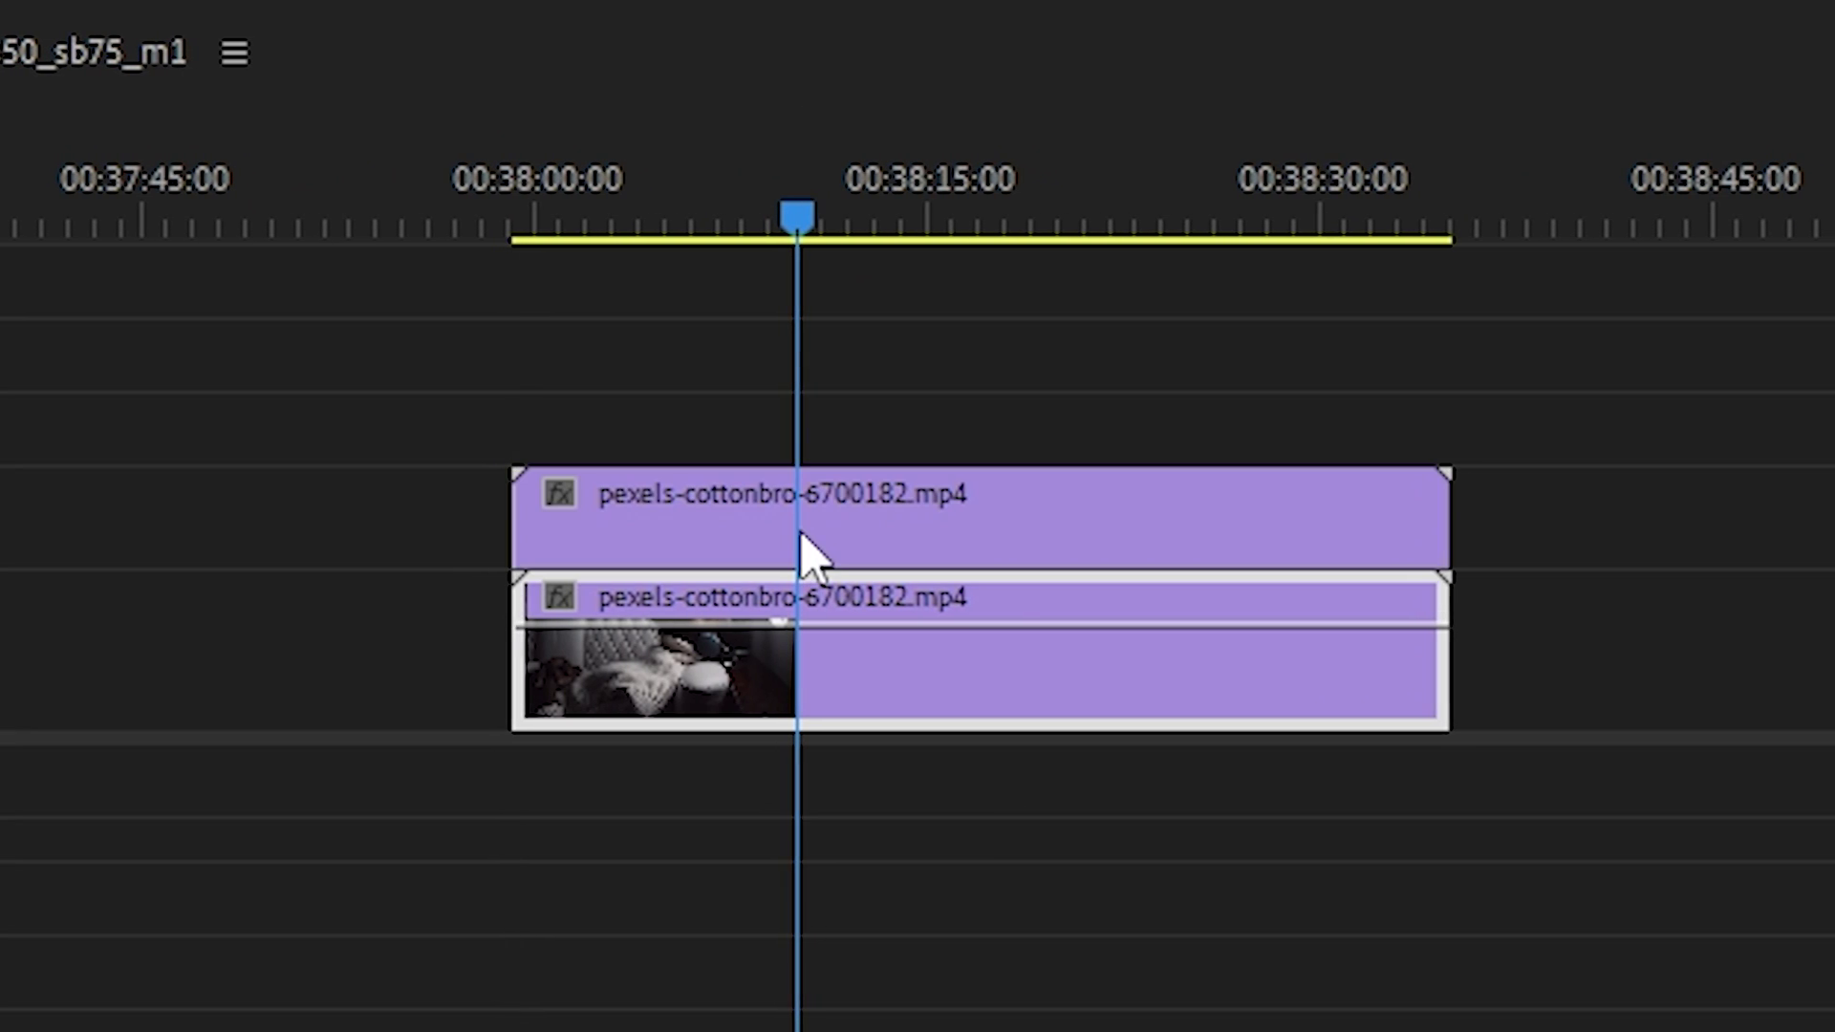
{"action": "left_click", "coordinate": [865, 555]}
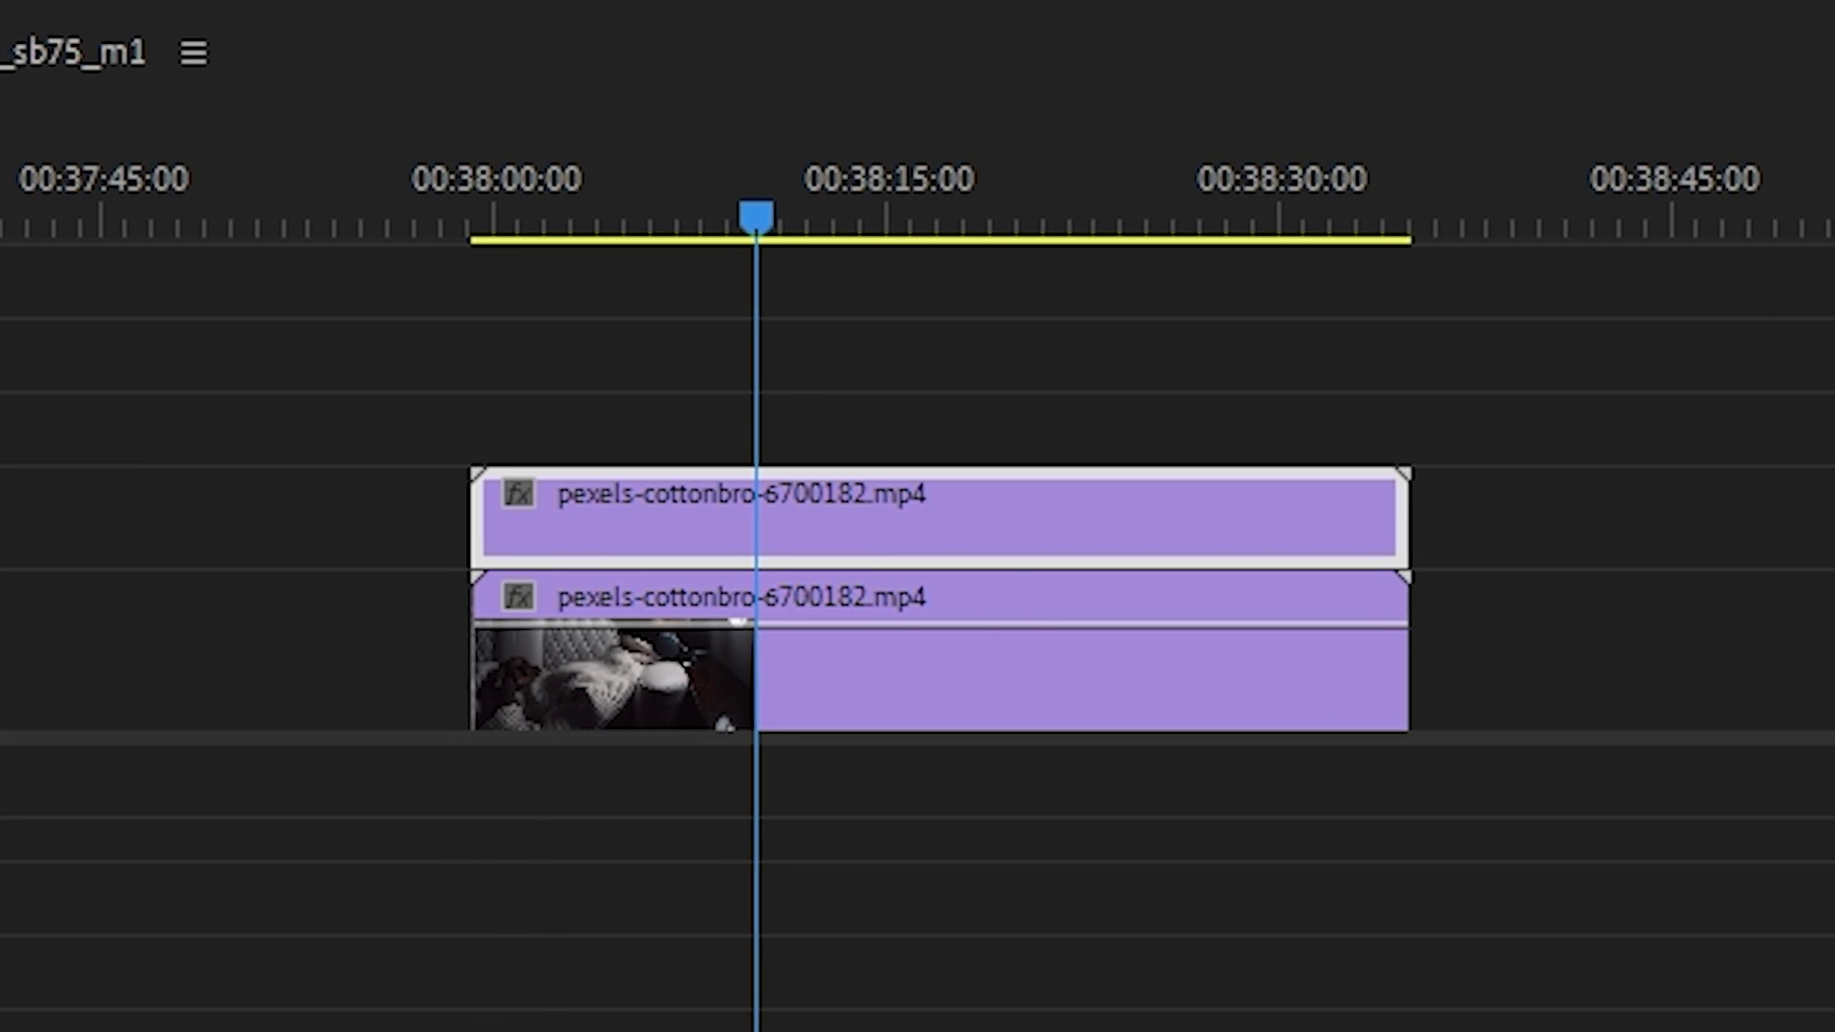
{"action": "left_click_drag", "start_coordinate": [870, 516], "coordinate": [676, 545]}
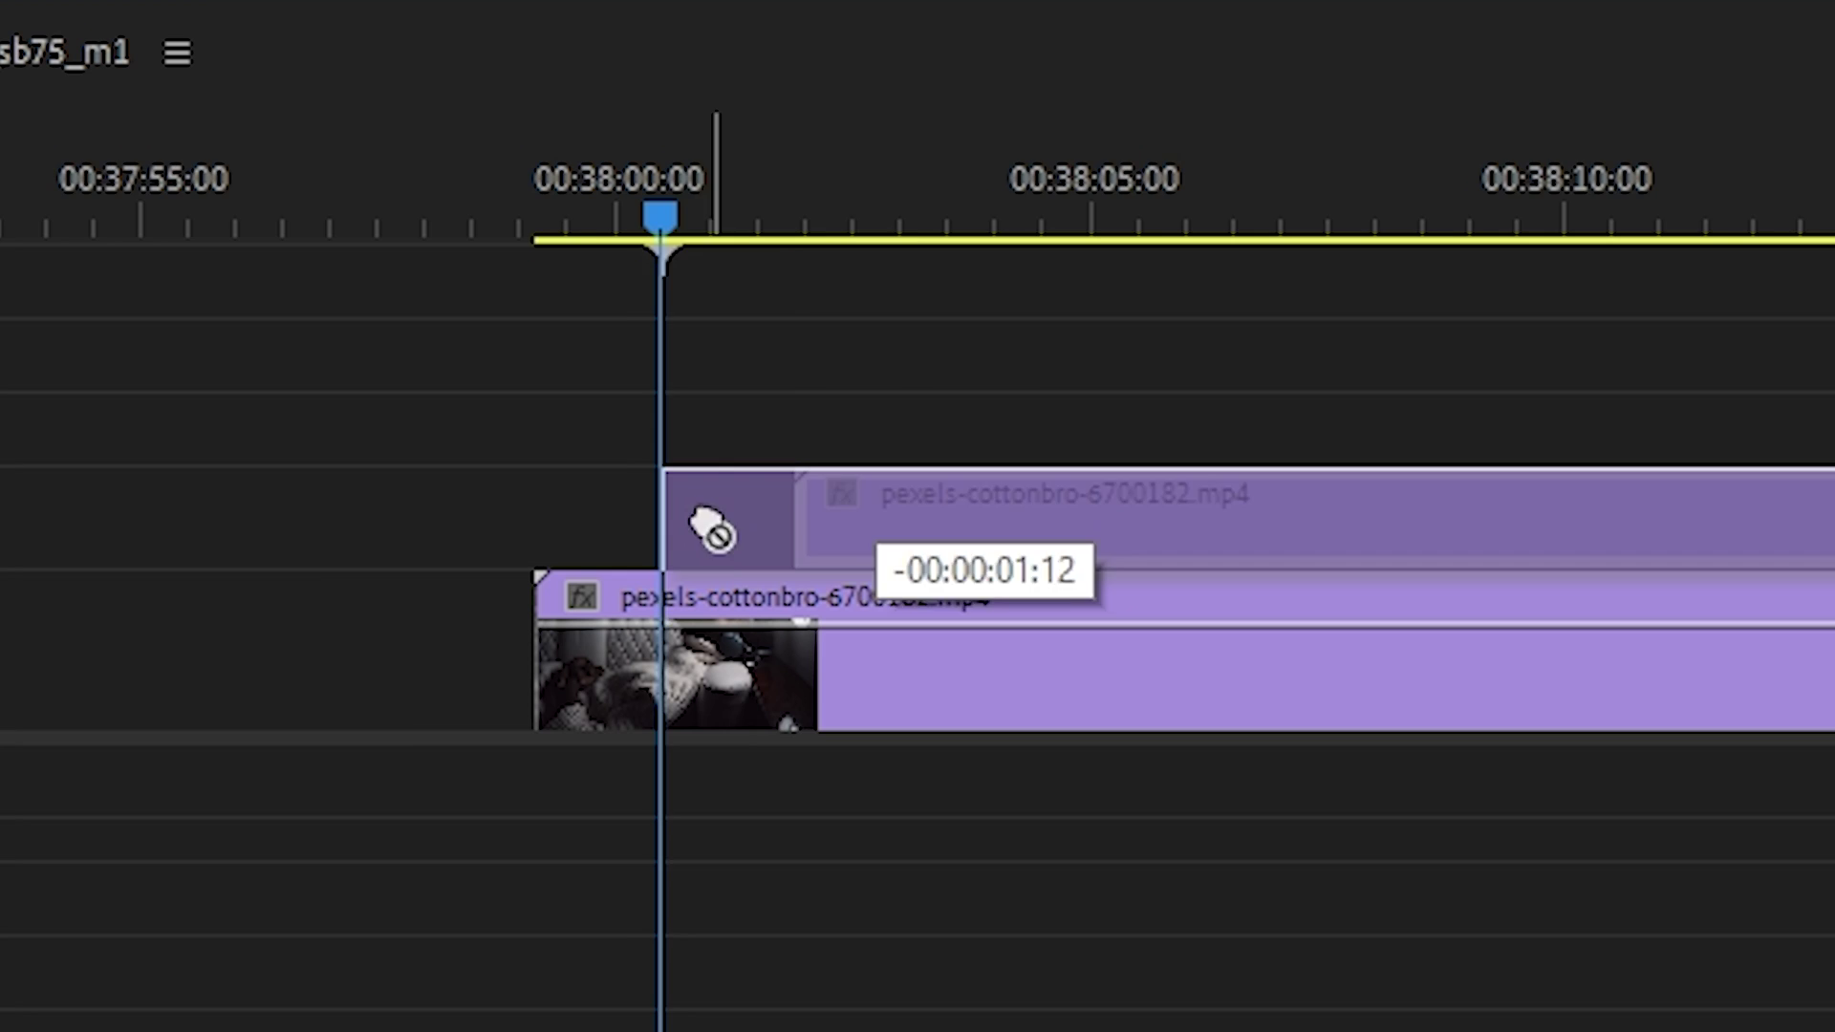
{"action": "key", "text": "equal"}
{"action": "left_click_drag", "start_coordinate": [819, 553], "coordinate": [736, 553]}
{"action": "left_click", "coordinate": [435, 196]}
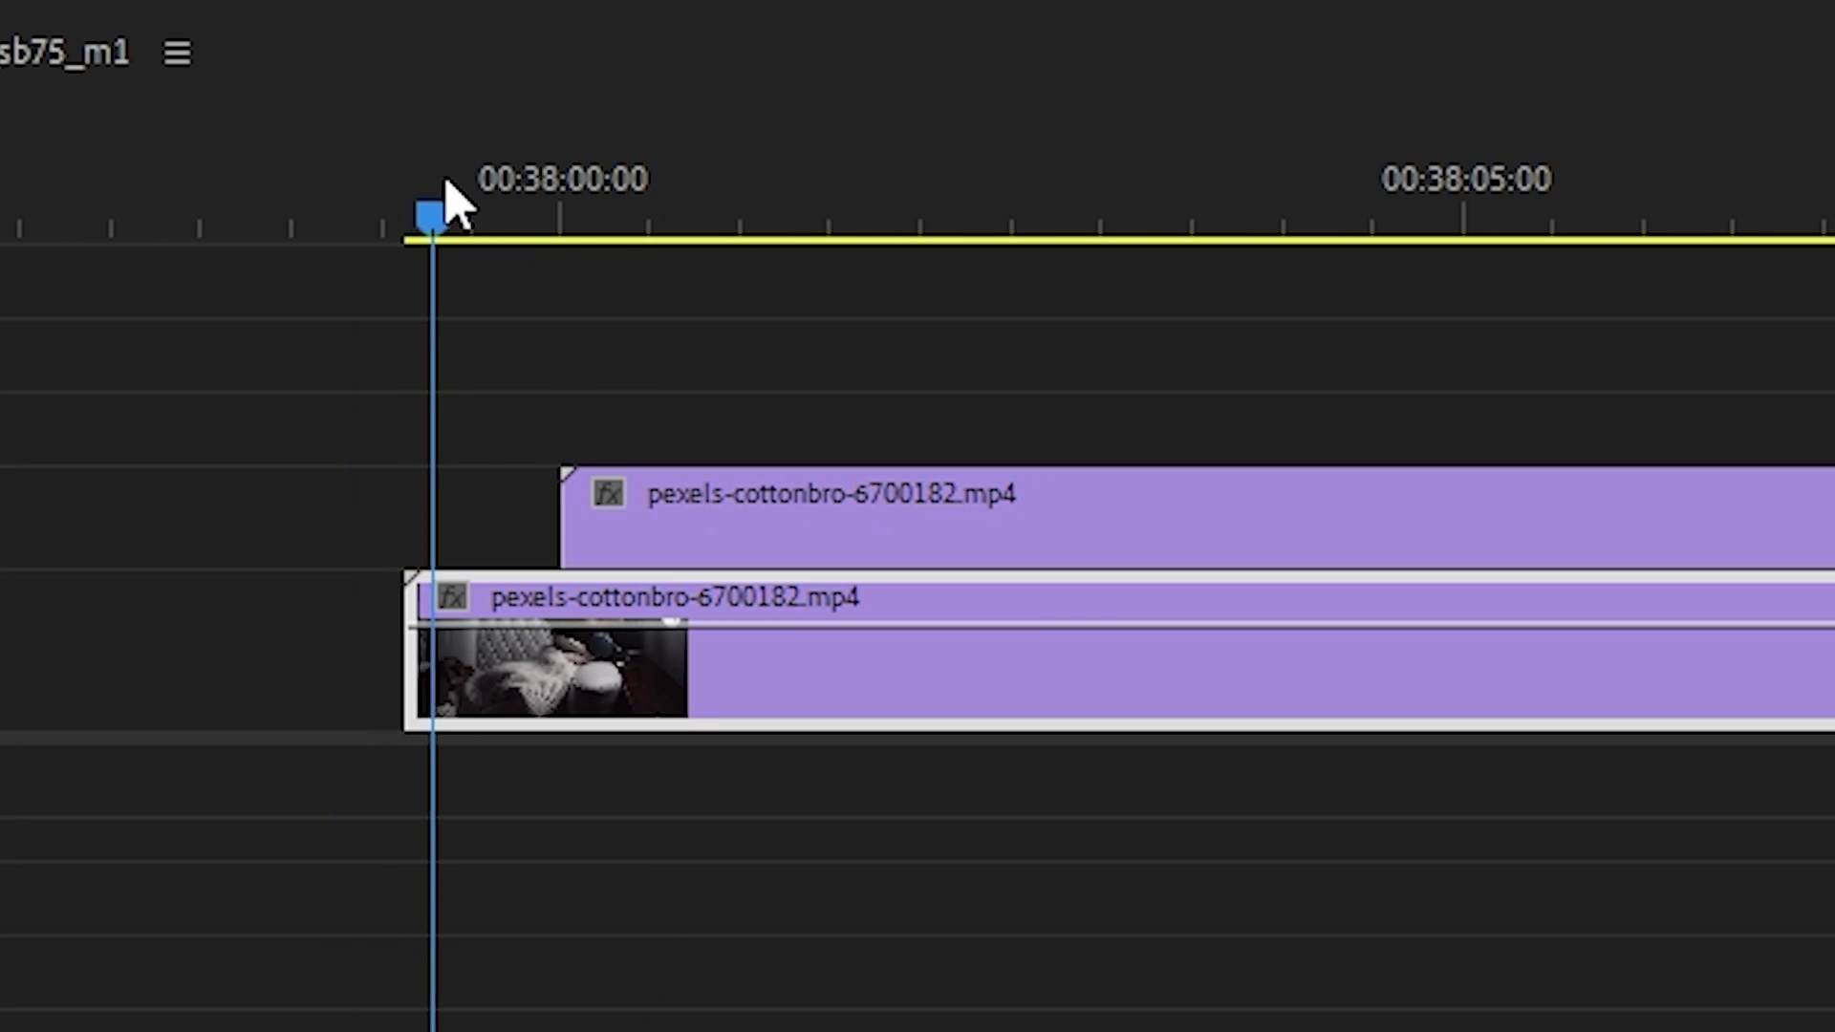
- Keyframe the upper copy's opacity at 20% at its start and 100% at 00:38:04:03
{"action": "key", "text": "Down"}
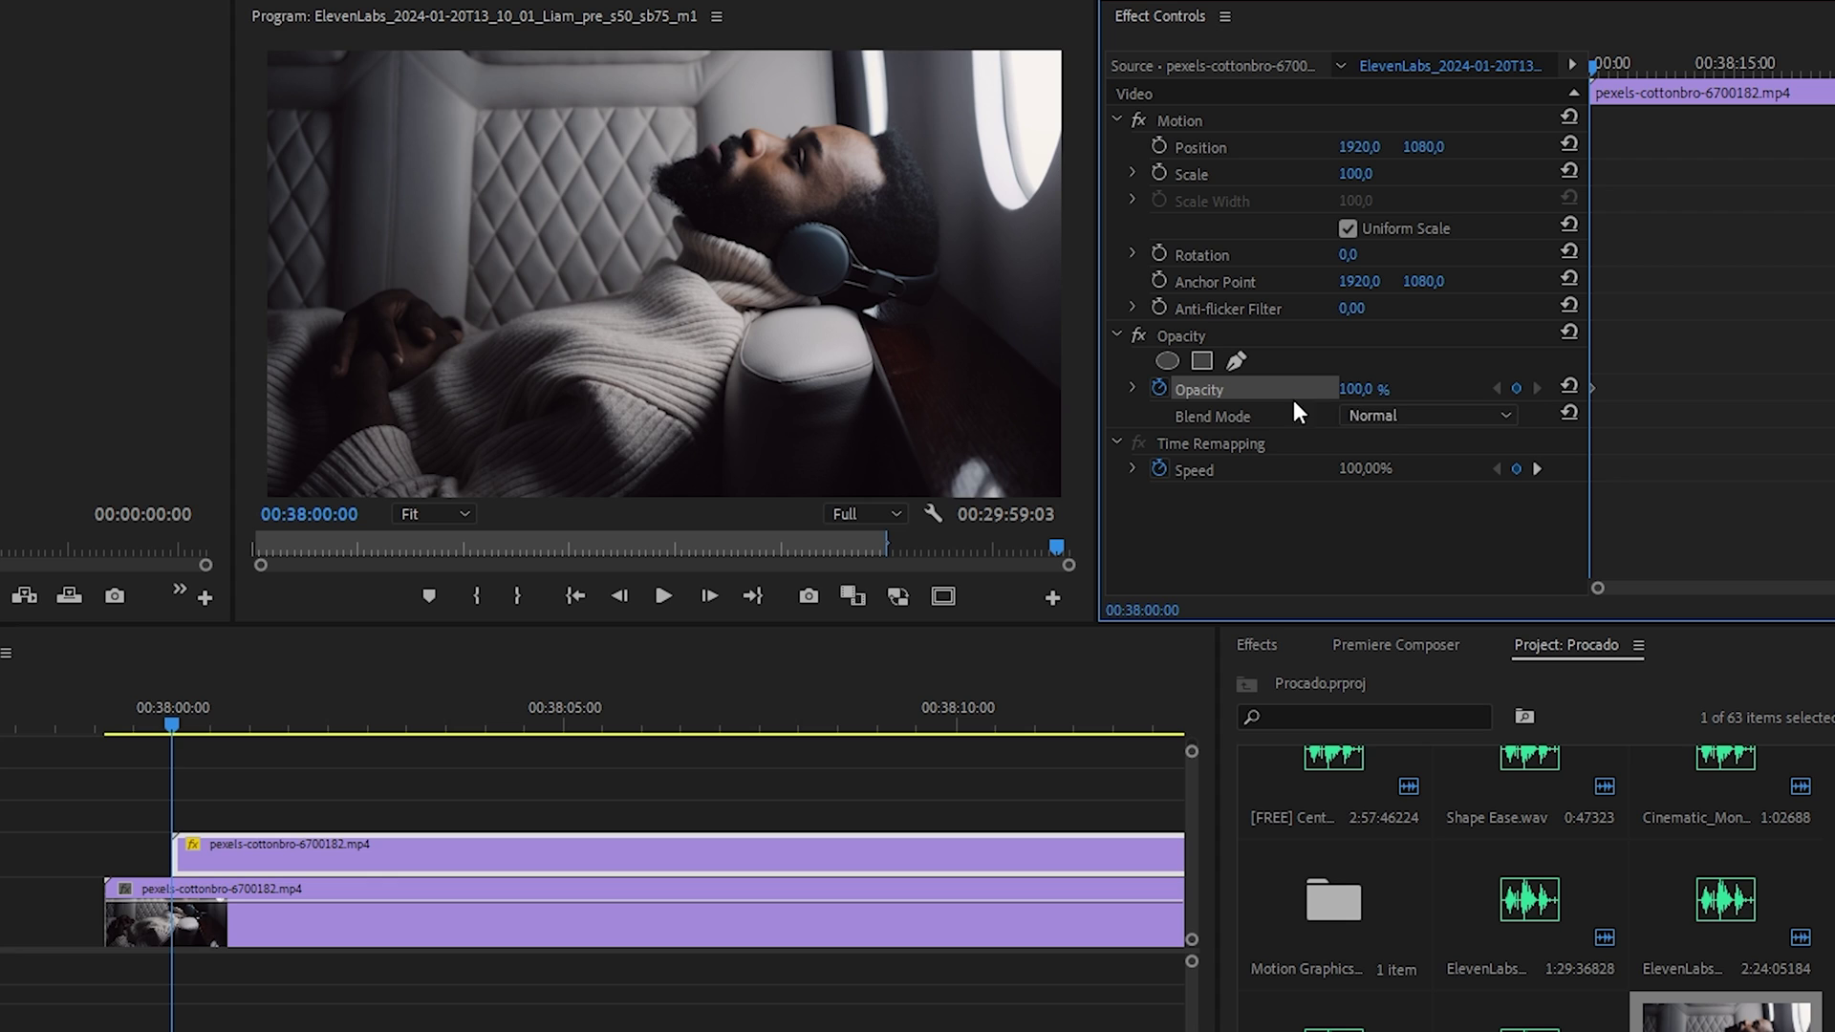
{"action": "type", "text": "20"}
{"action": "key", "text": "Return"}
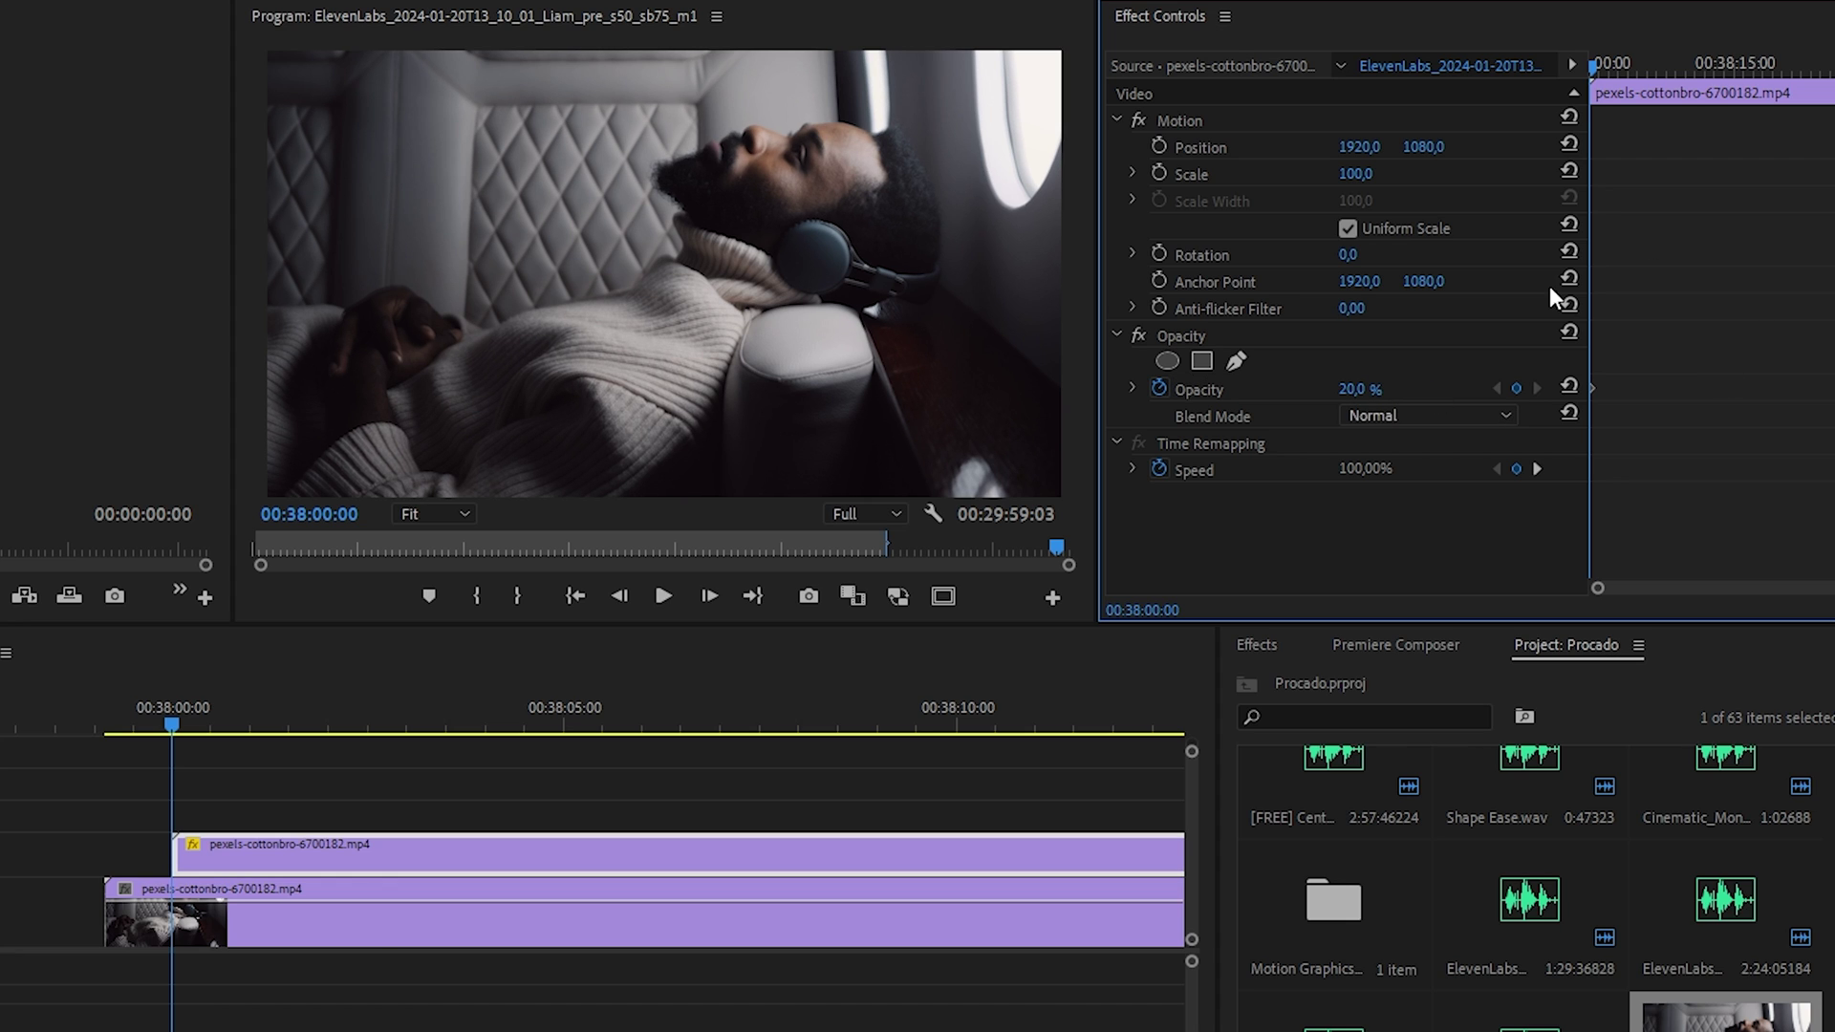
{"action": "left_click", "coordinate": [1628, 73]}
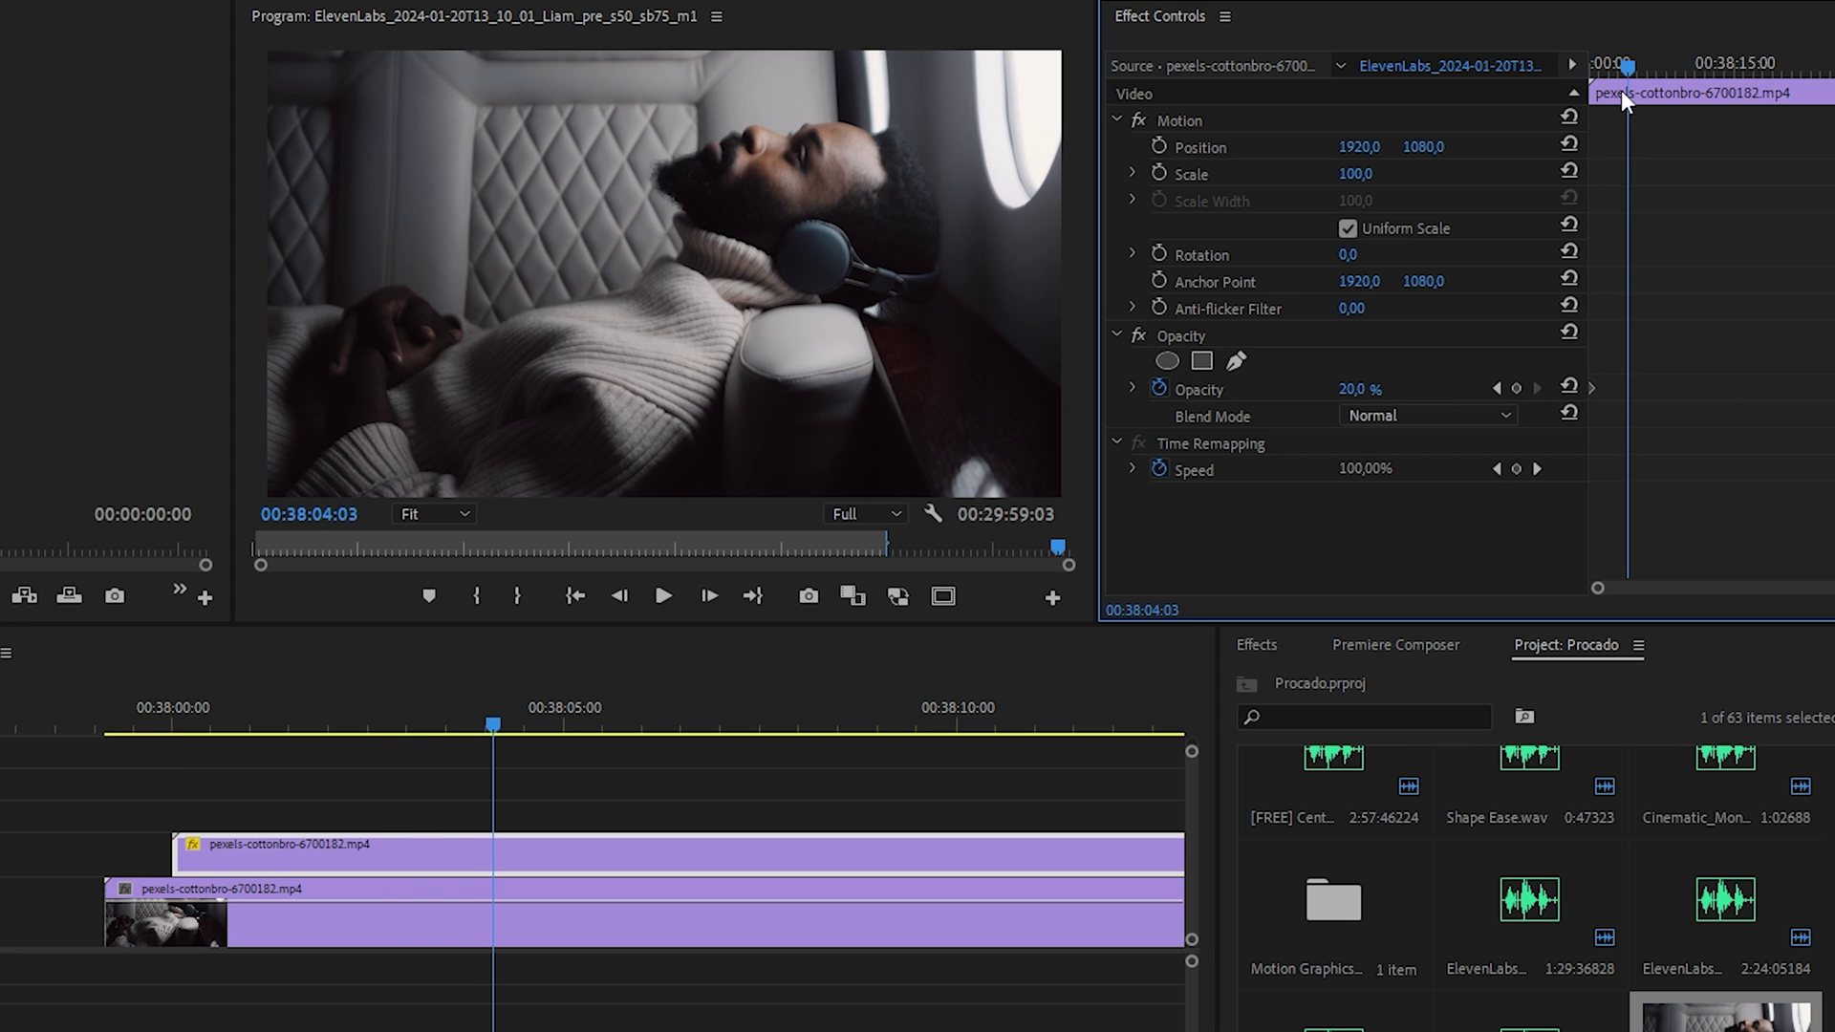
{"action": "left_click", "coordinate": [1517, 389]}
{"action": "left_click", "coordinate": [1373, 387]}
{"action": "type", "text": "10"}
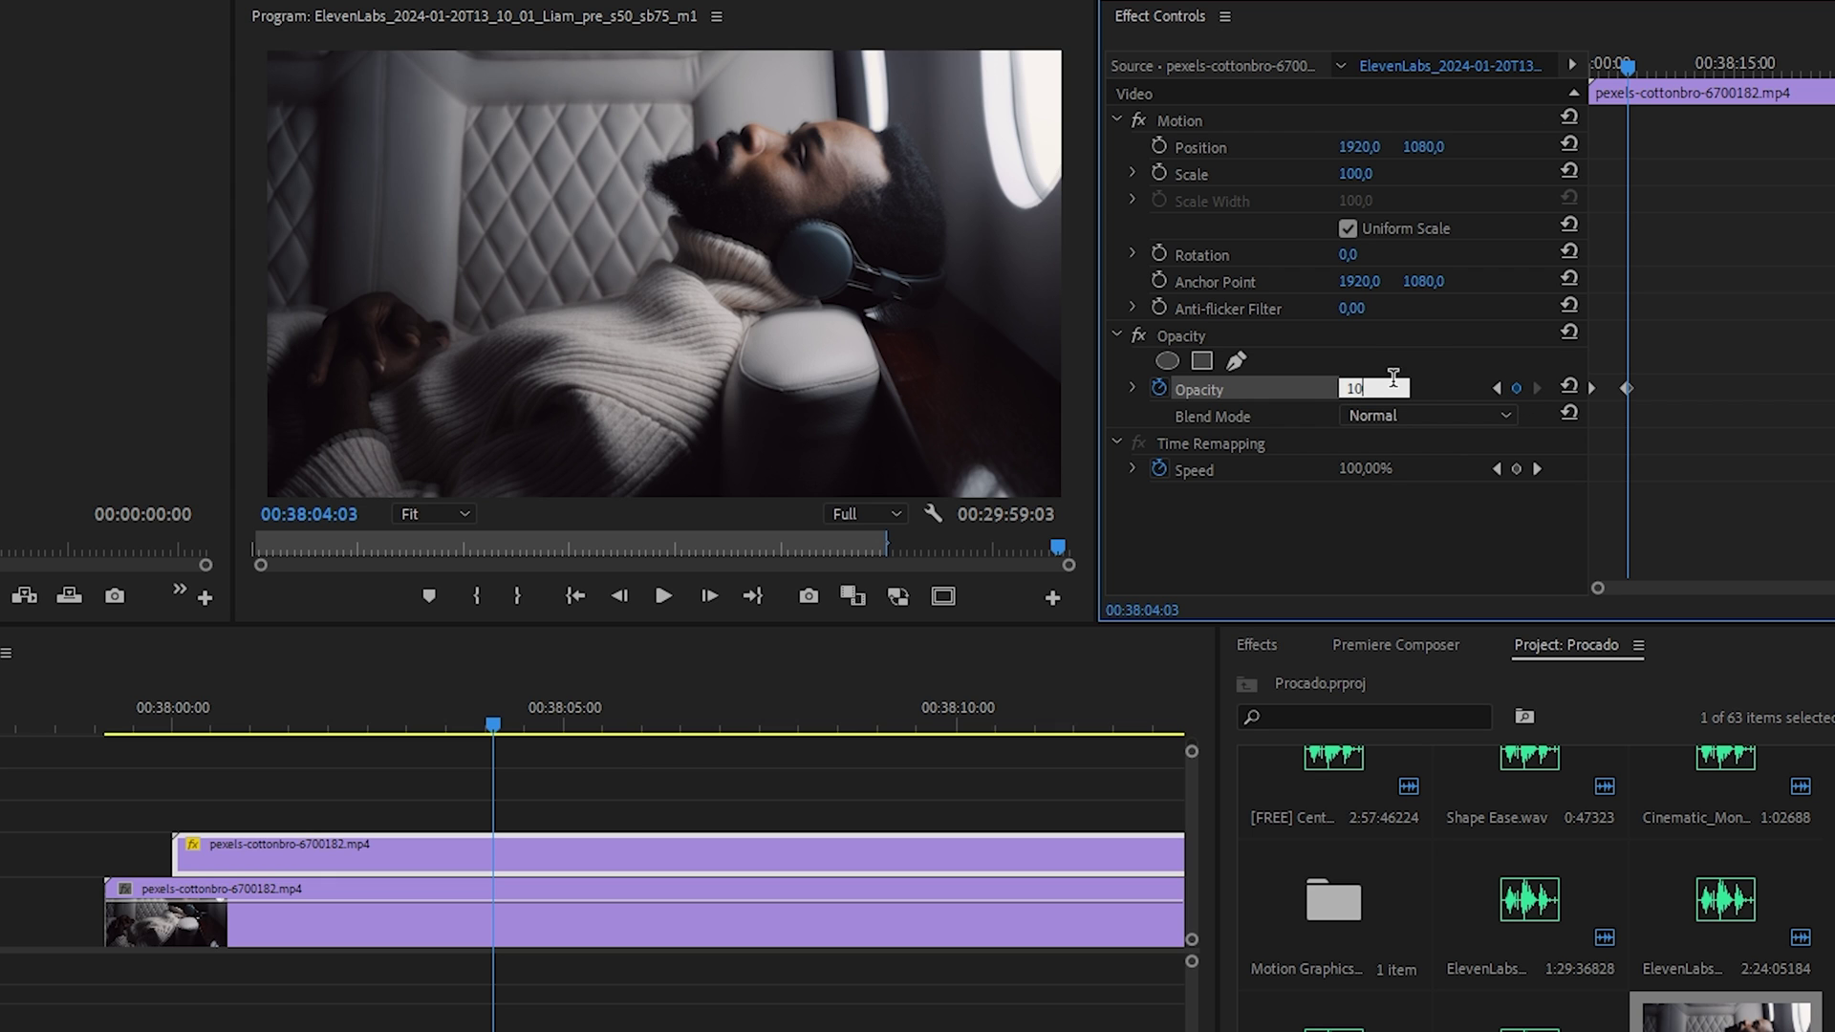
{"action": "type", "text": "0"}
{"action": "key", "text": "Return"}
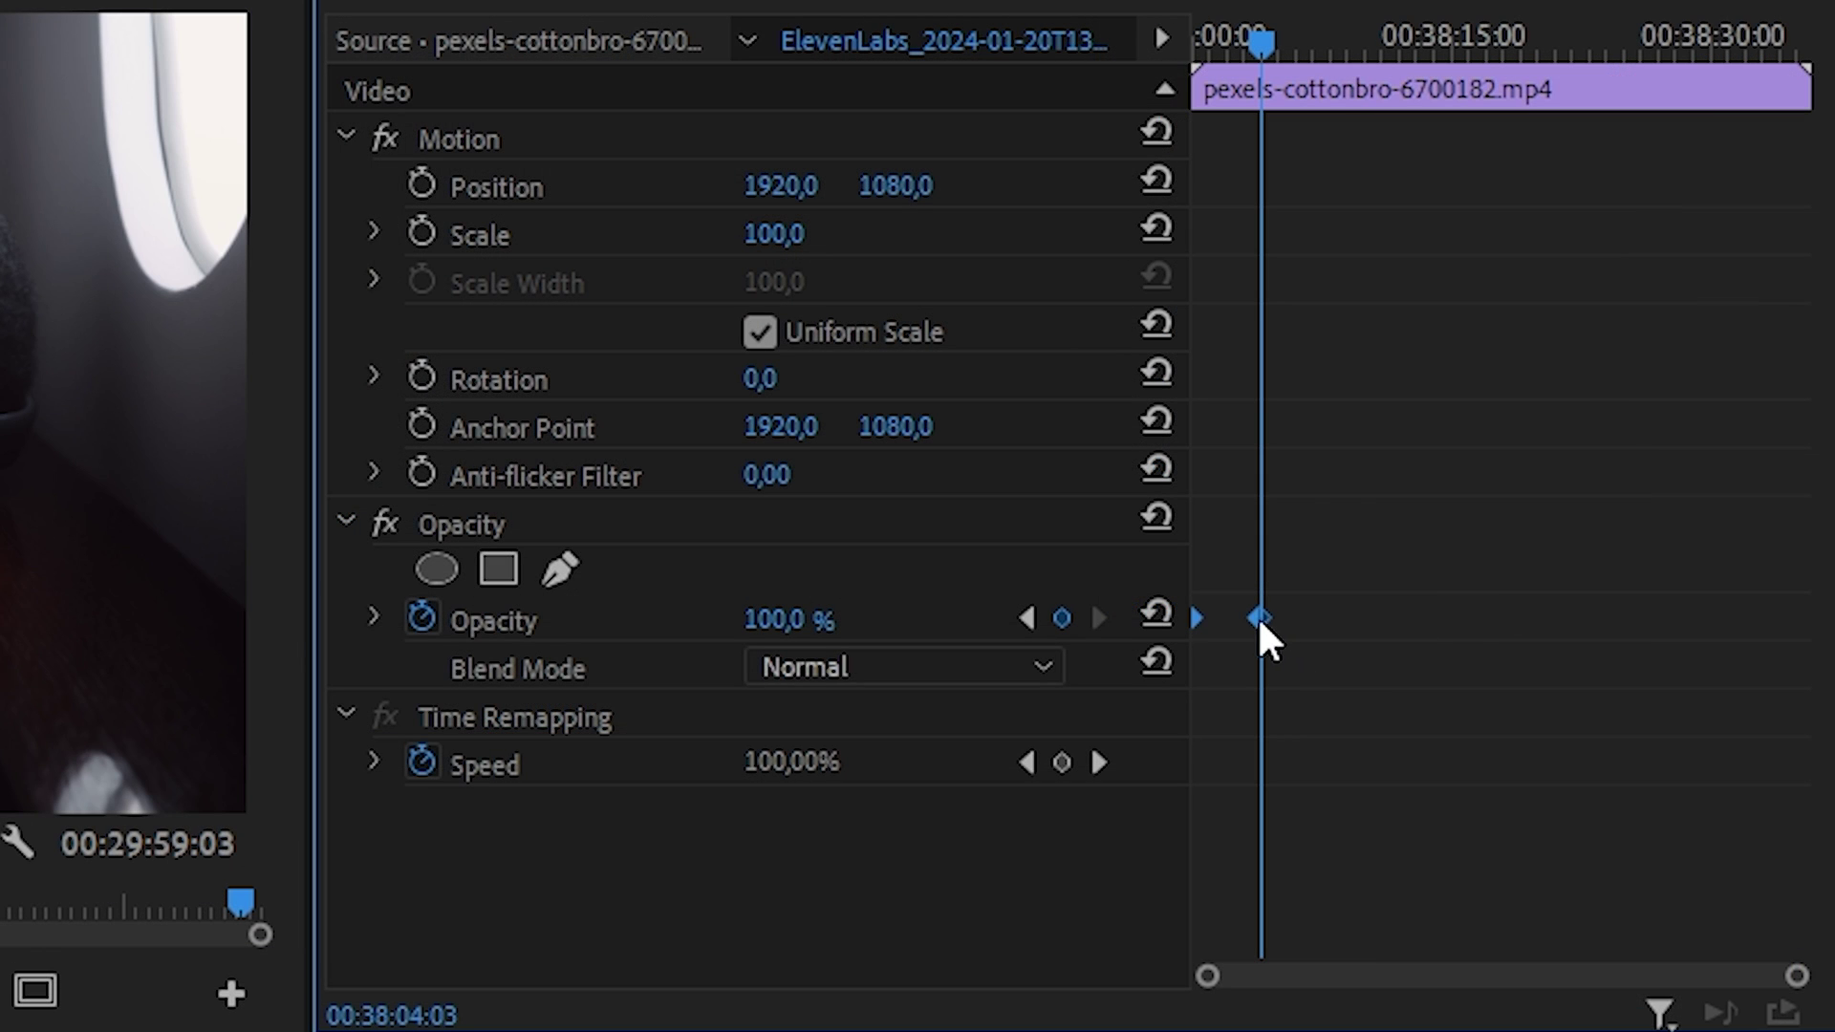
{"action": "left_click_drag", "start_coordinate": [1401, 643], "coordinate": [1545, 639]}
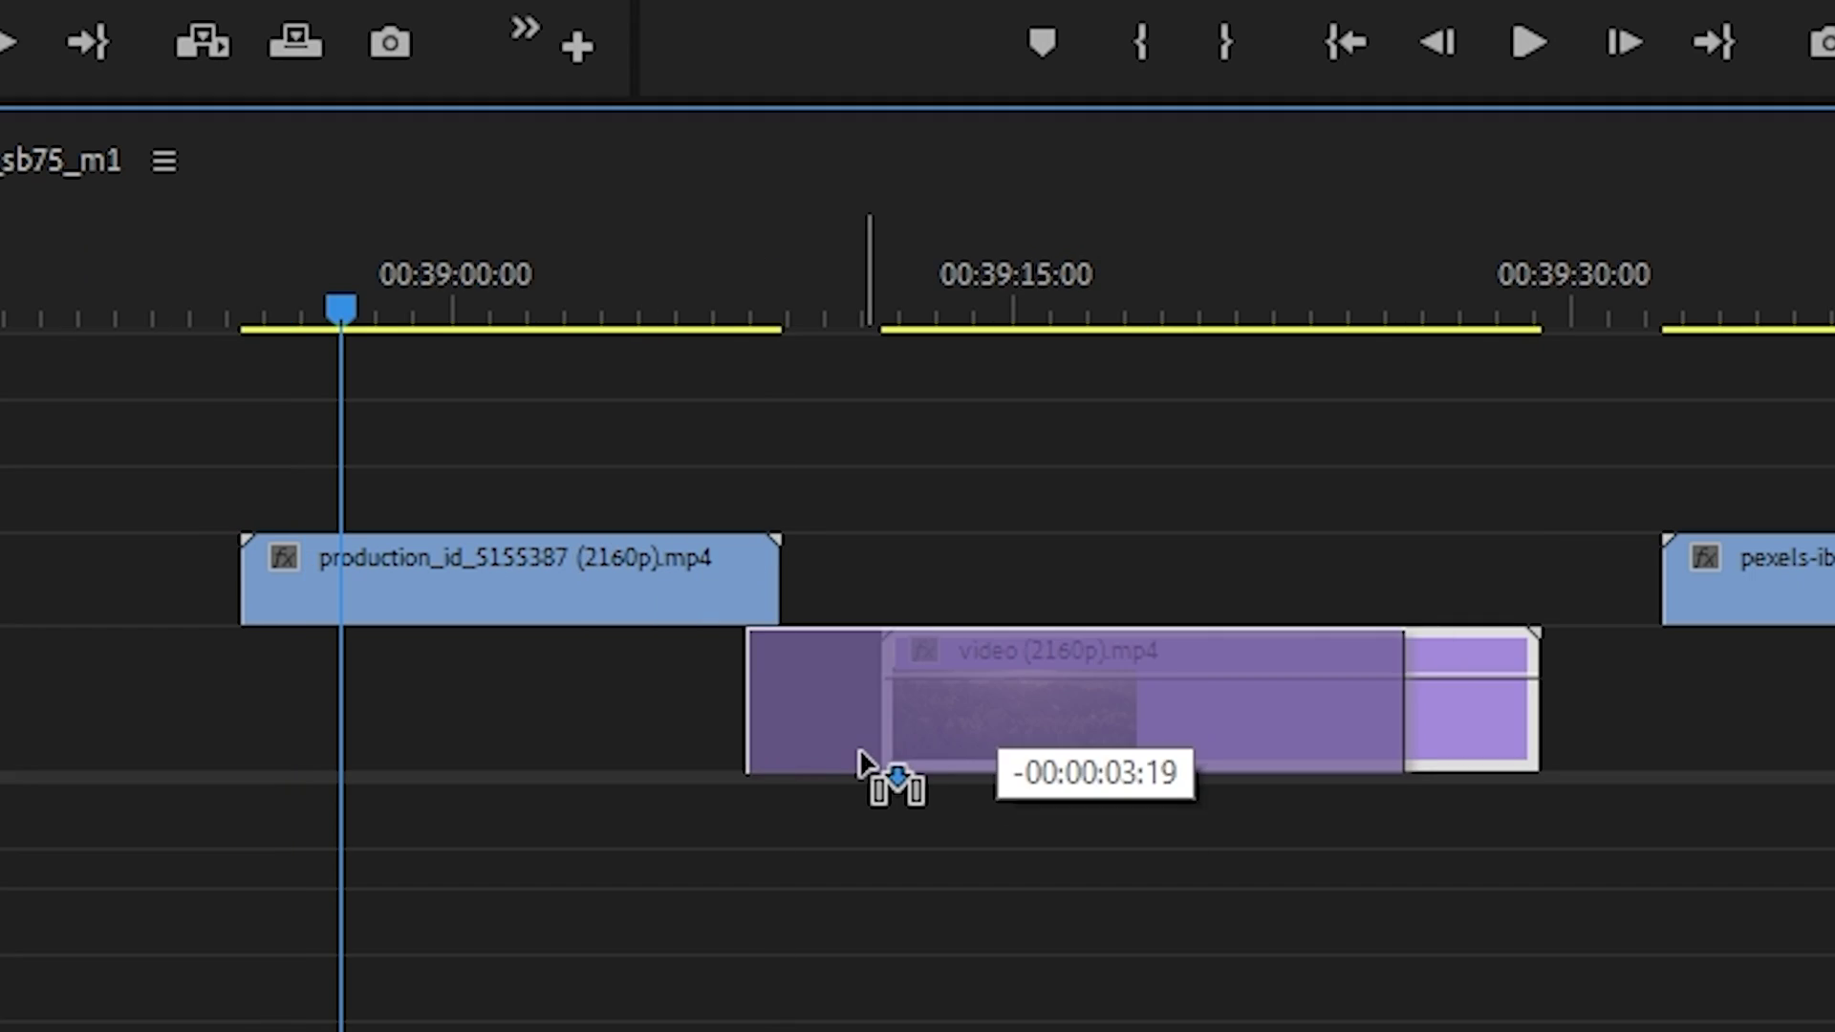
- Slide video (2160p).mp4 under production_id_5155387 and apply Gradient Wipe to the production clip
{"action": "left_click_drag", "start_coordinate": [865, 751], "coordinate": [854, 752]}
{"action": "scroll", "coordinate": [852, 751], "scroll_direction": "up", "scroll_amount": 5}
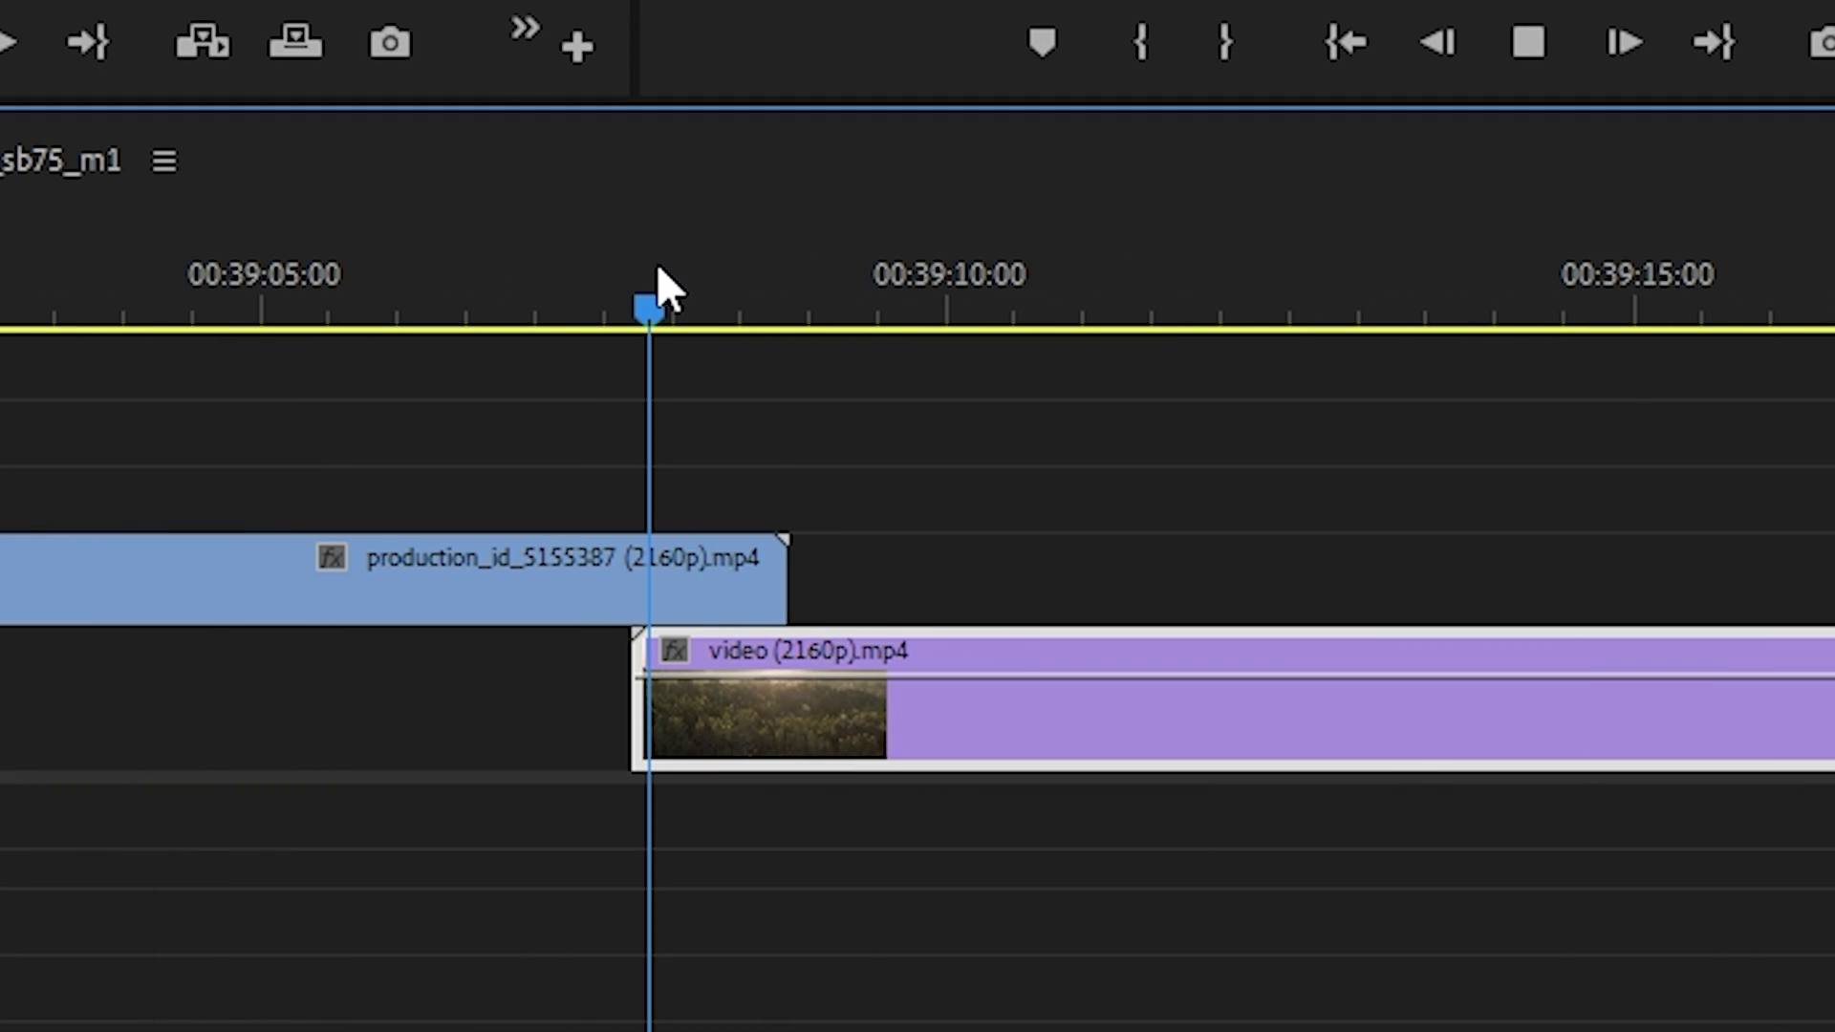
{"action": "key", "text": "space"}
{"action": "left_click", "coordinate": [1720, 594]}
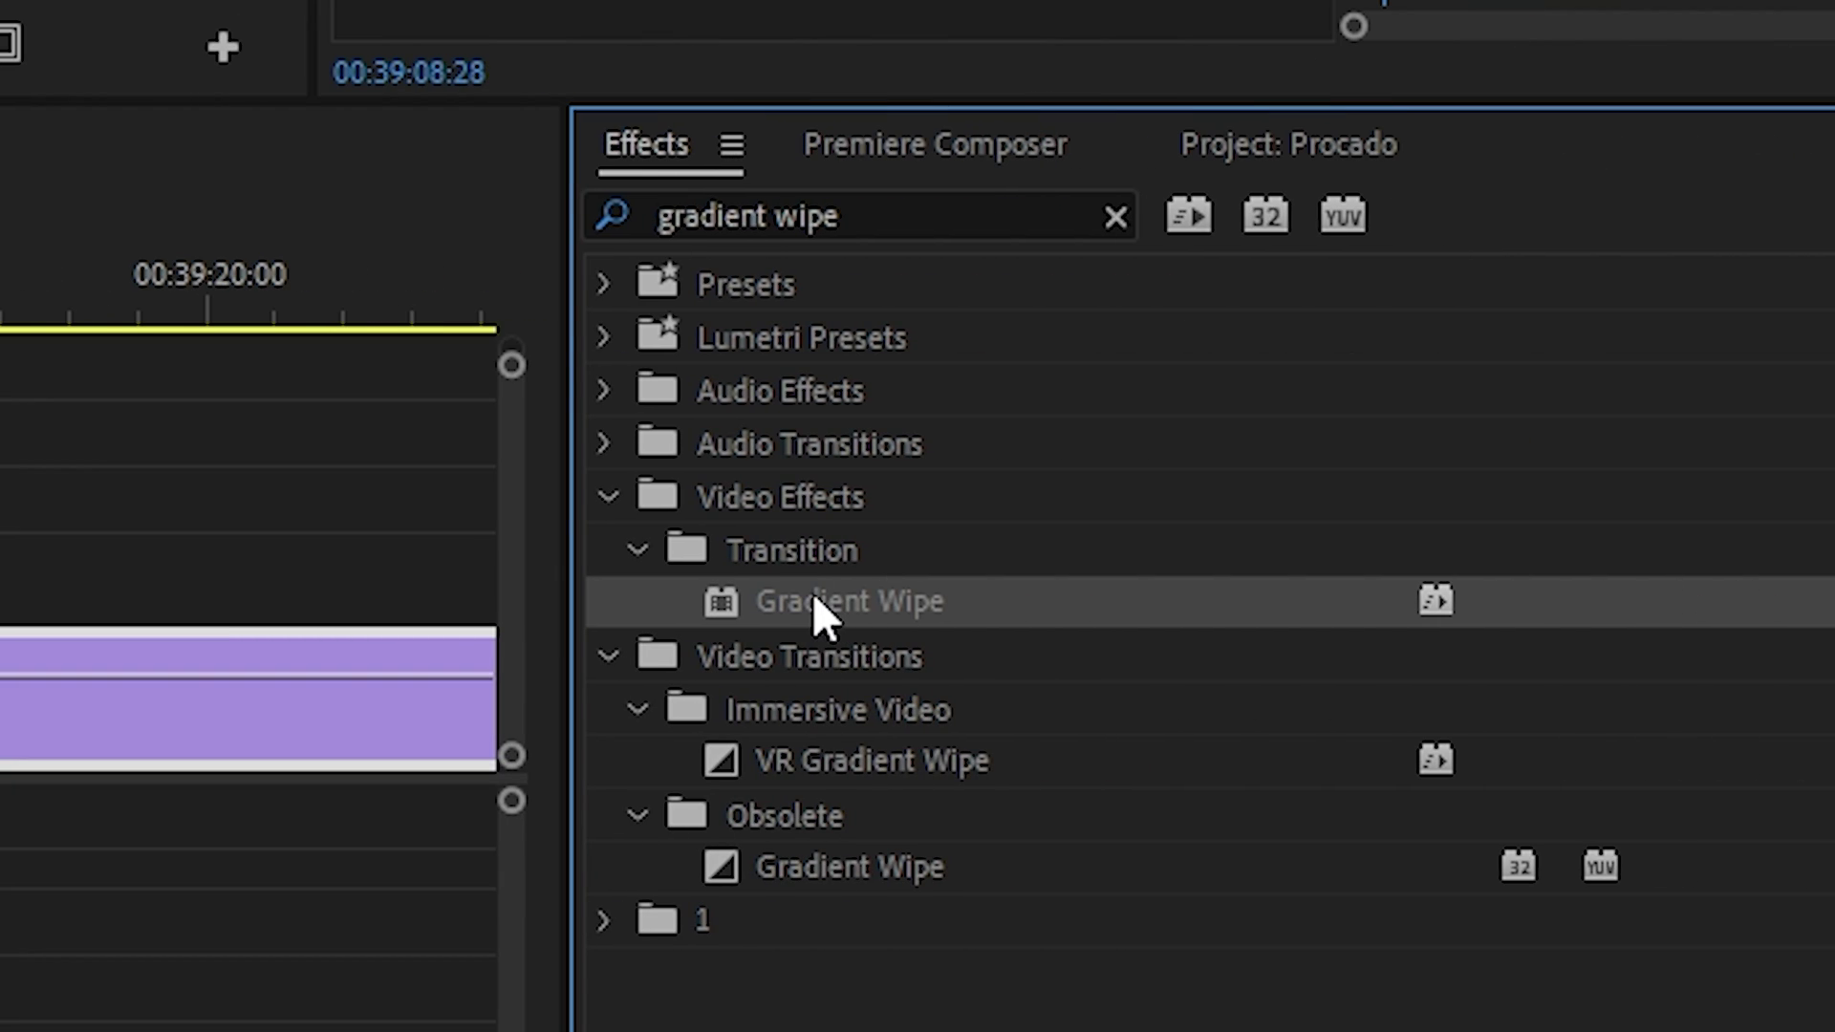
{"action": "left_click_drag", "start_coordinate": [812, 600], "coordinate": [705, 583]}
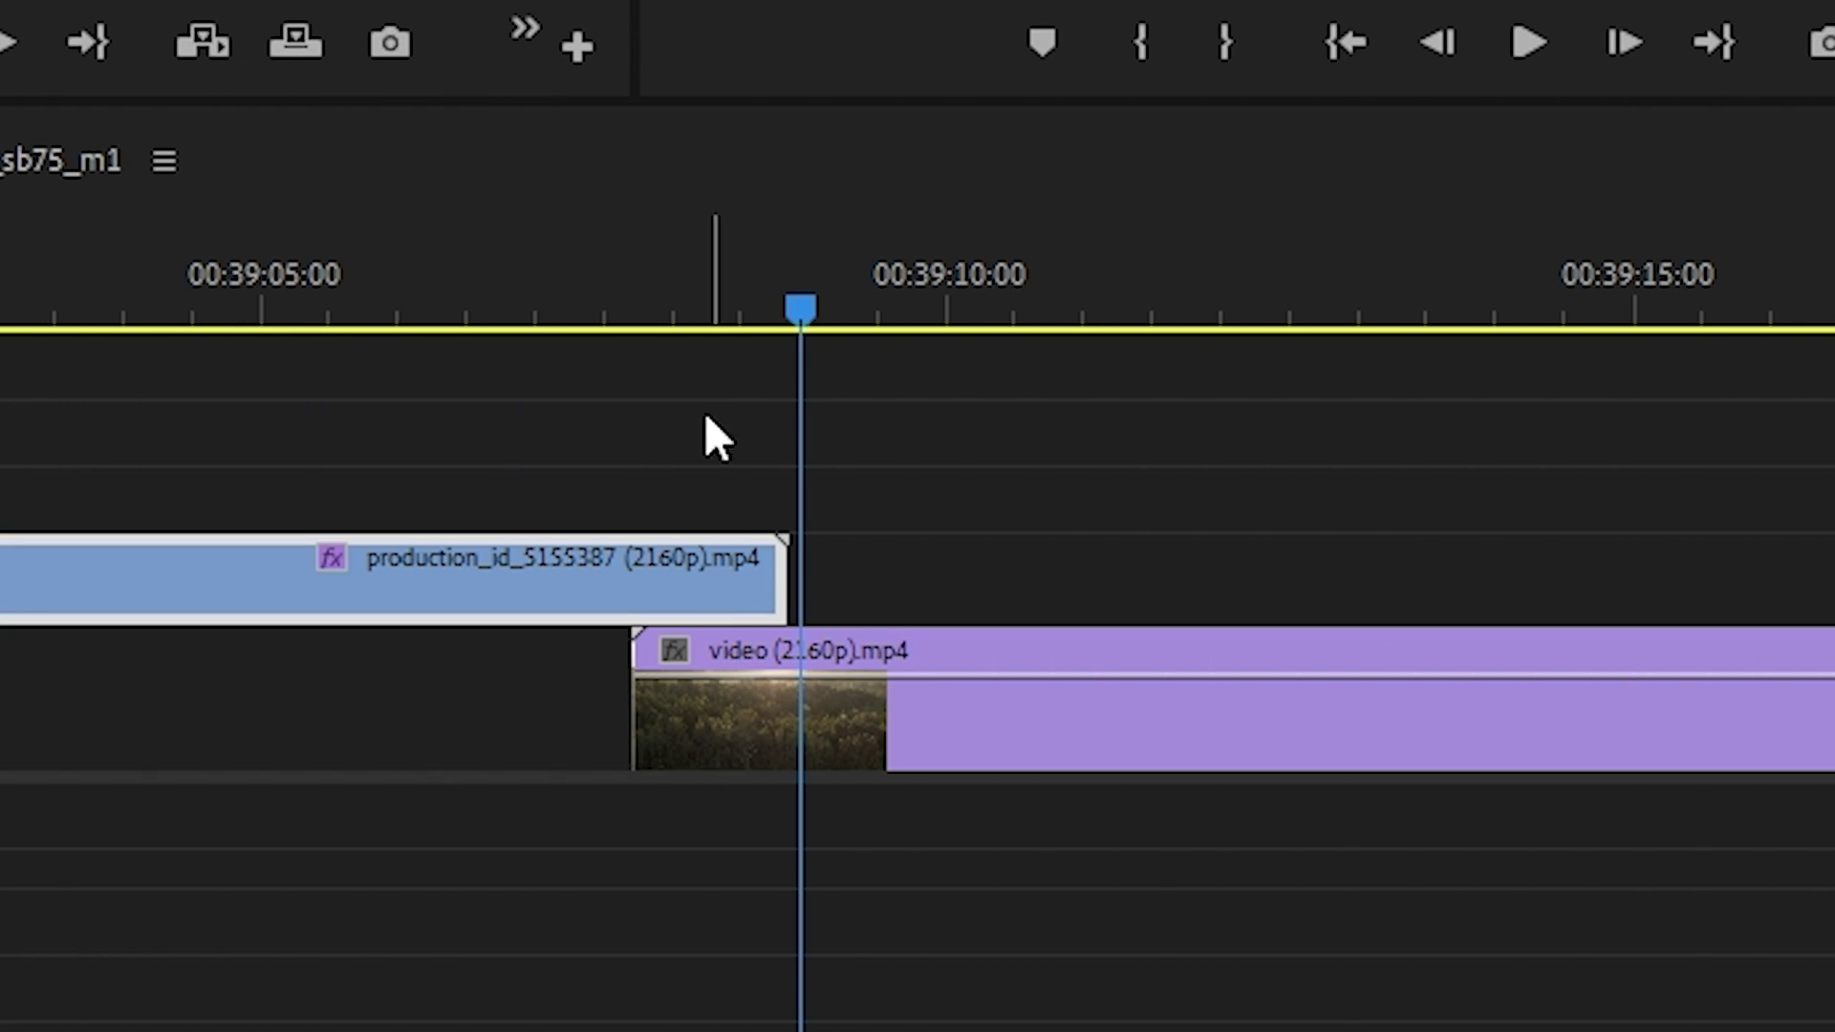
- Keyframe Gradient Wipe Transition Completion from 0% to 100% at 00:39:08:15 and preview the wipe
{"action": "left_click", "coordinate": [635, 313]}
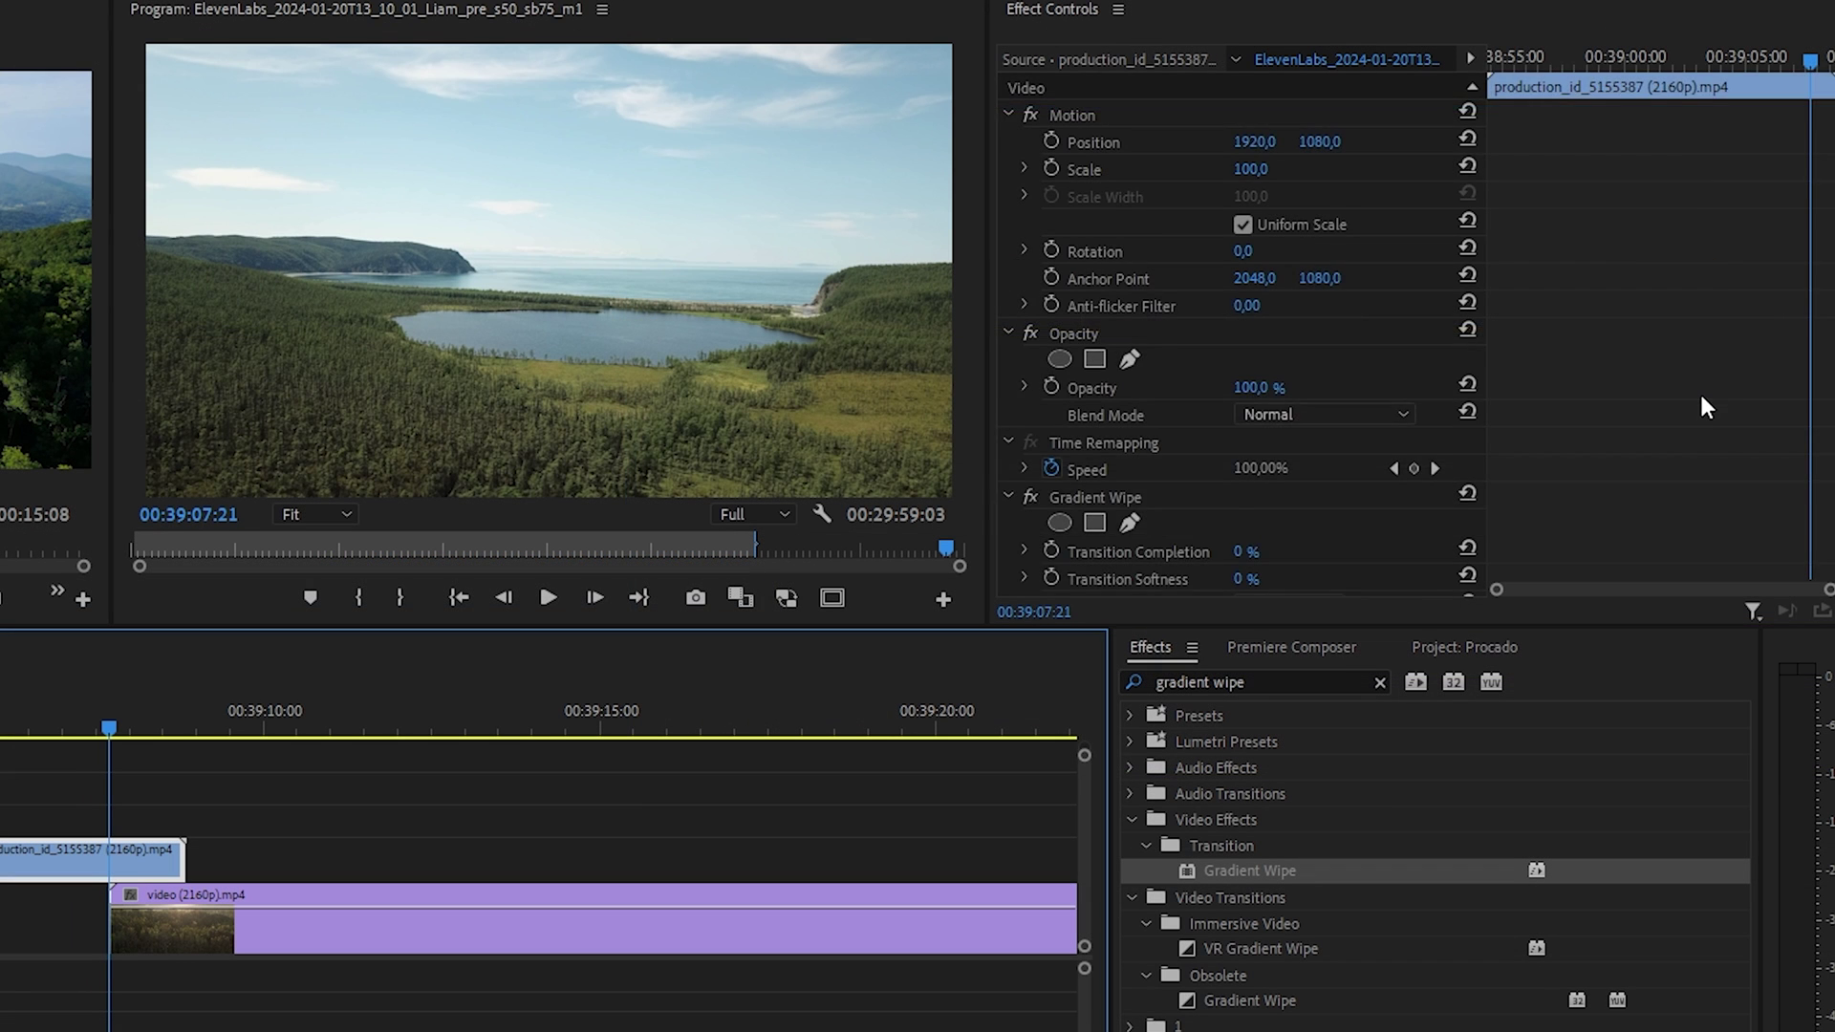
{"action": "scroll", "coordinate": [1706, 411], "scroll_direction": "down", "scroll_amount": 3}
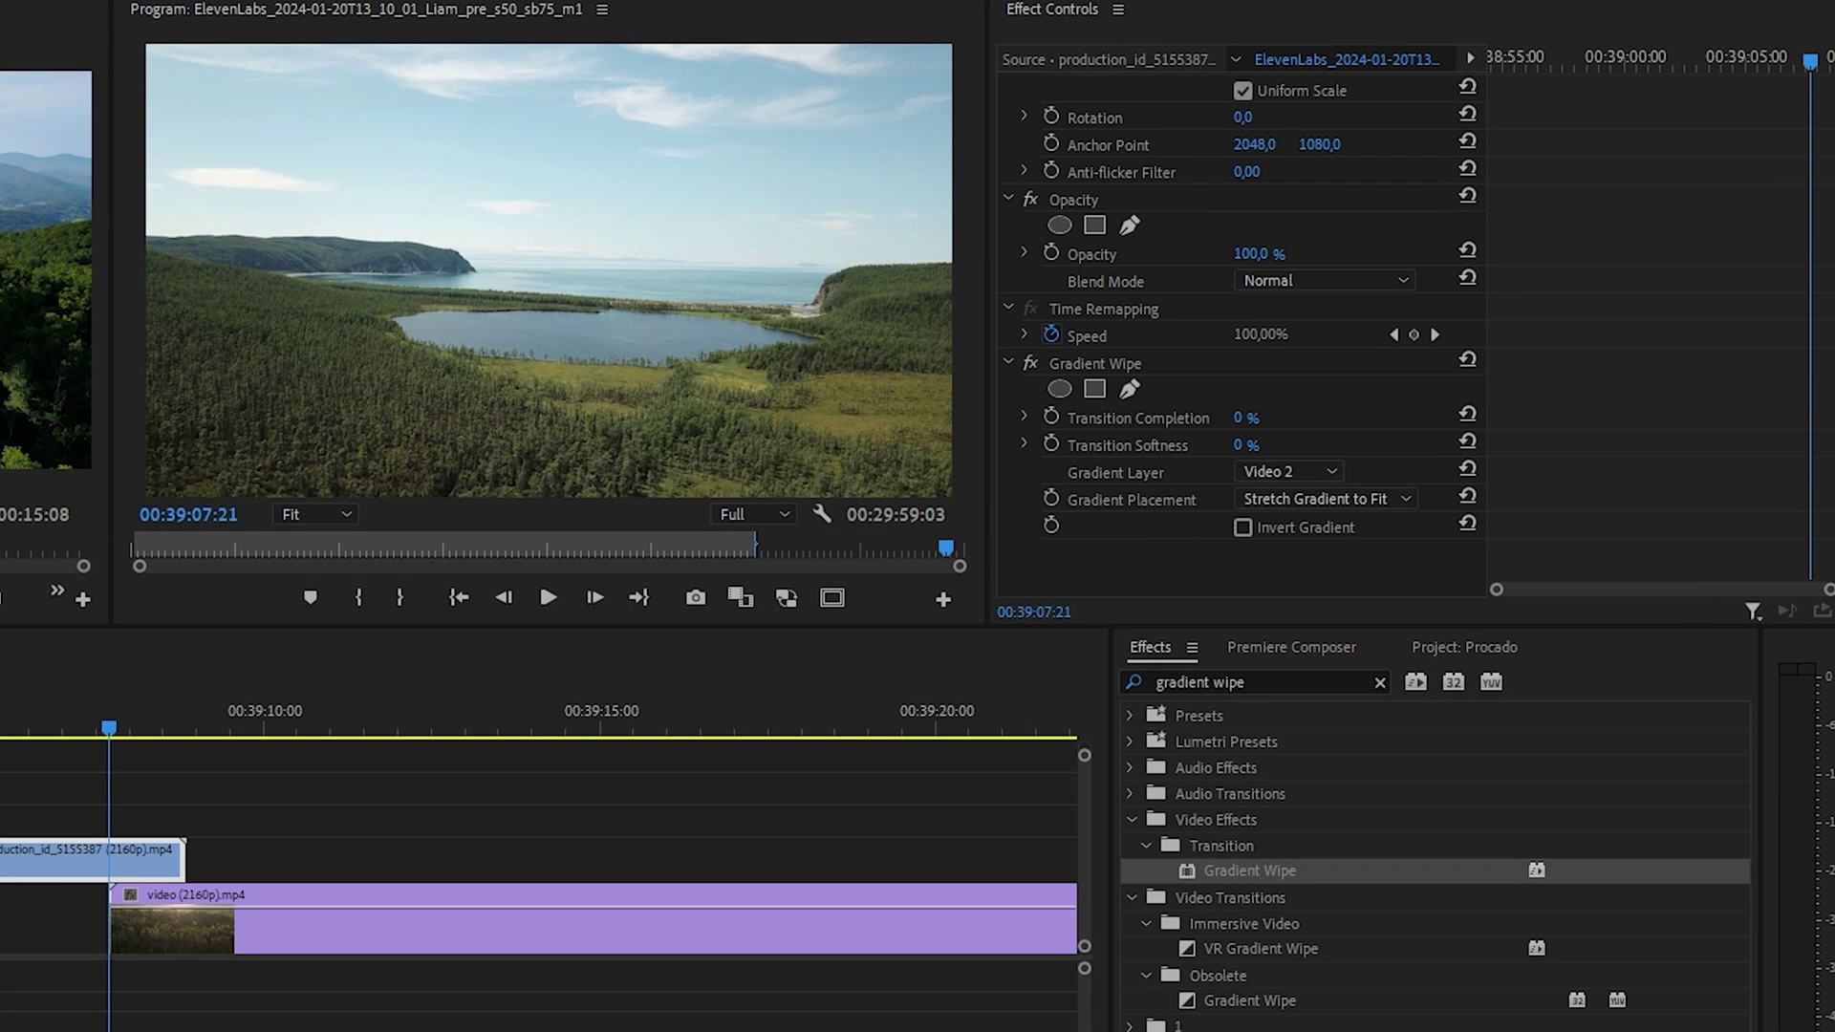
{"action": "left_click", "coordinate": [1052, 416]}
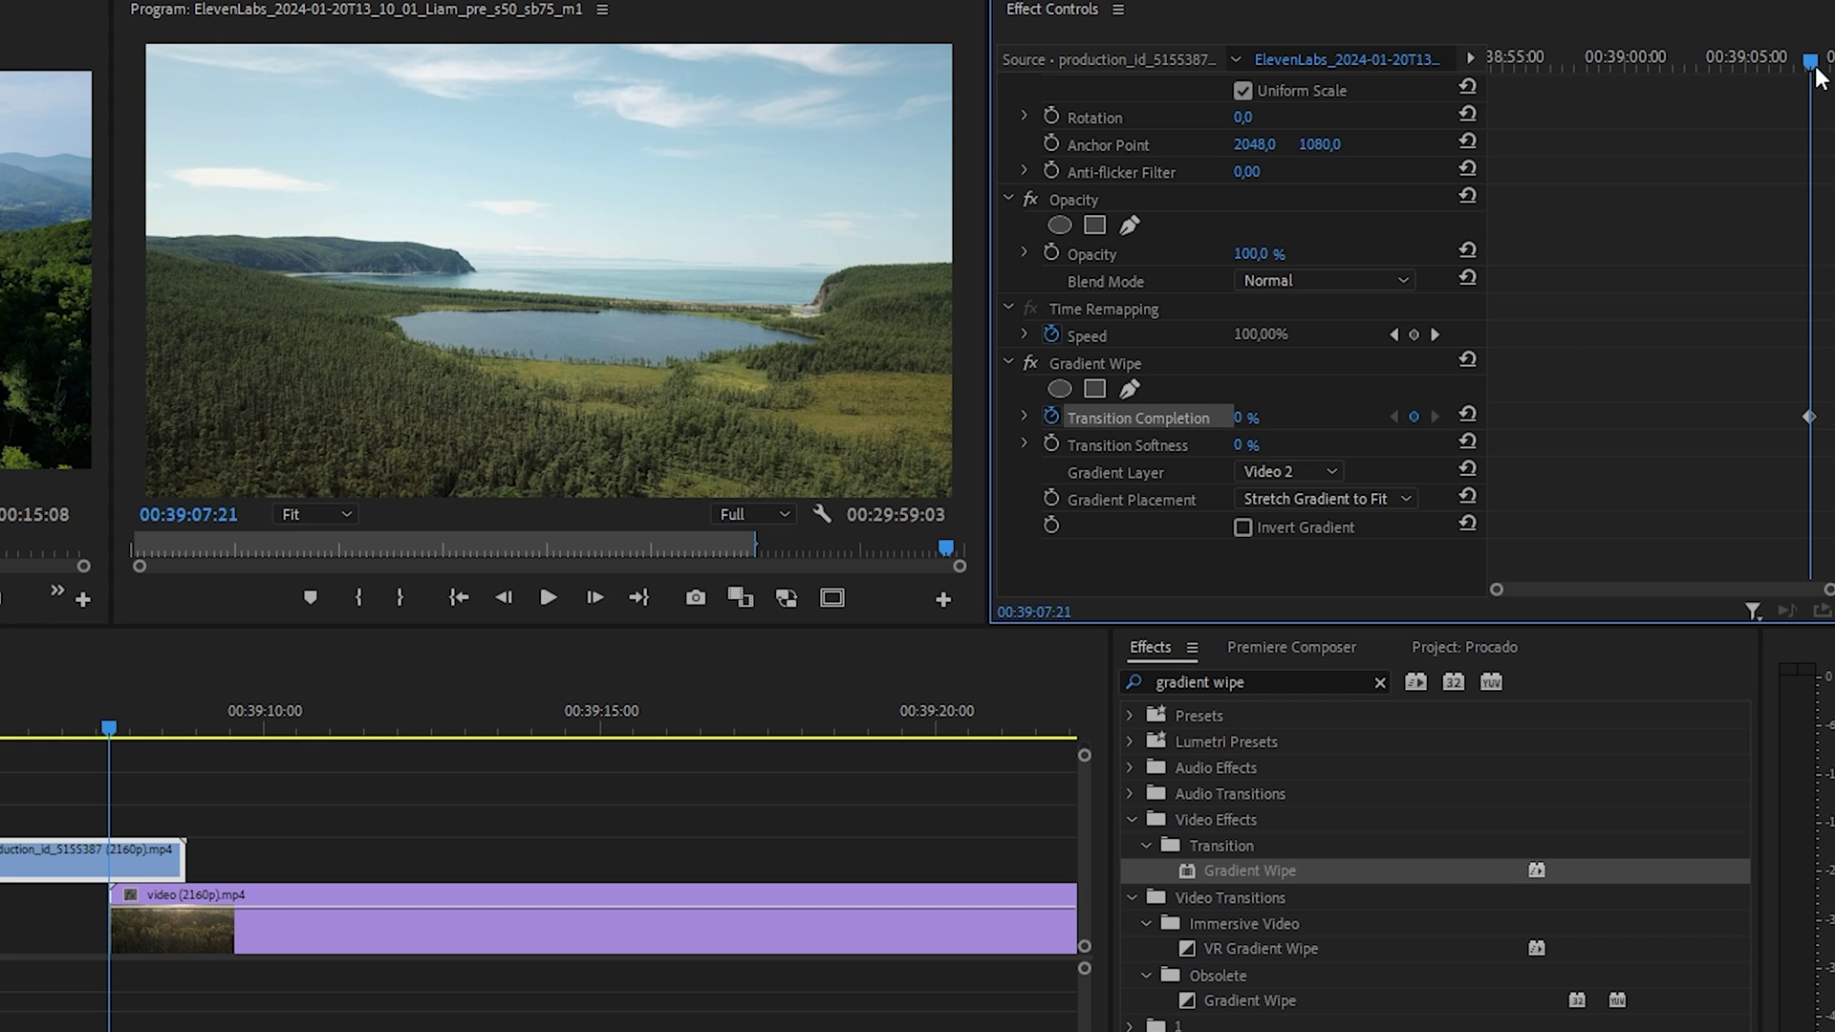
{"action": "left_click_drag", "start_coordinate": [174, 727], "coordinate": [167, 726]}
{"action": "scroll", "coordinate": [1350, 522], "scroll_direction": "up", "scroll_amount": 3}
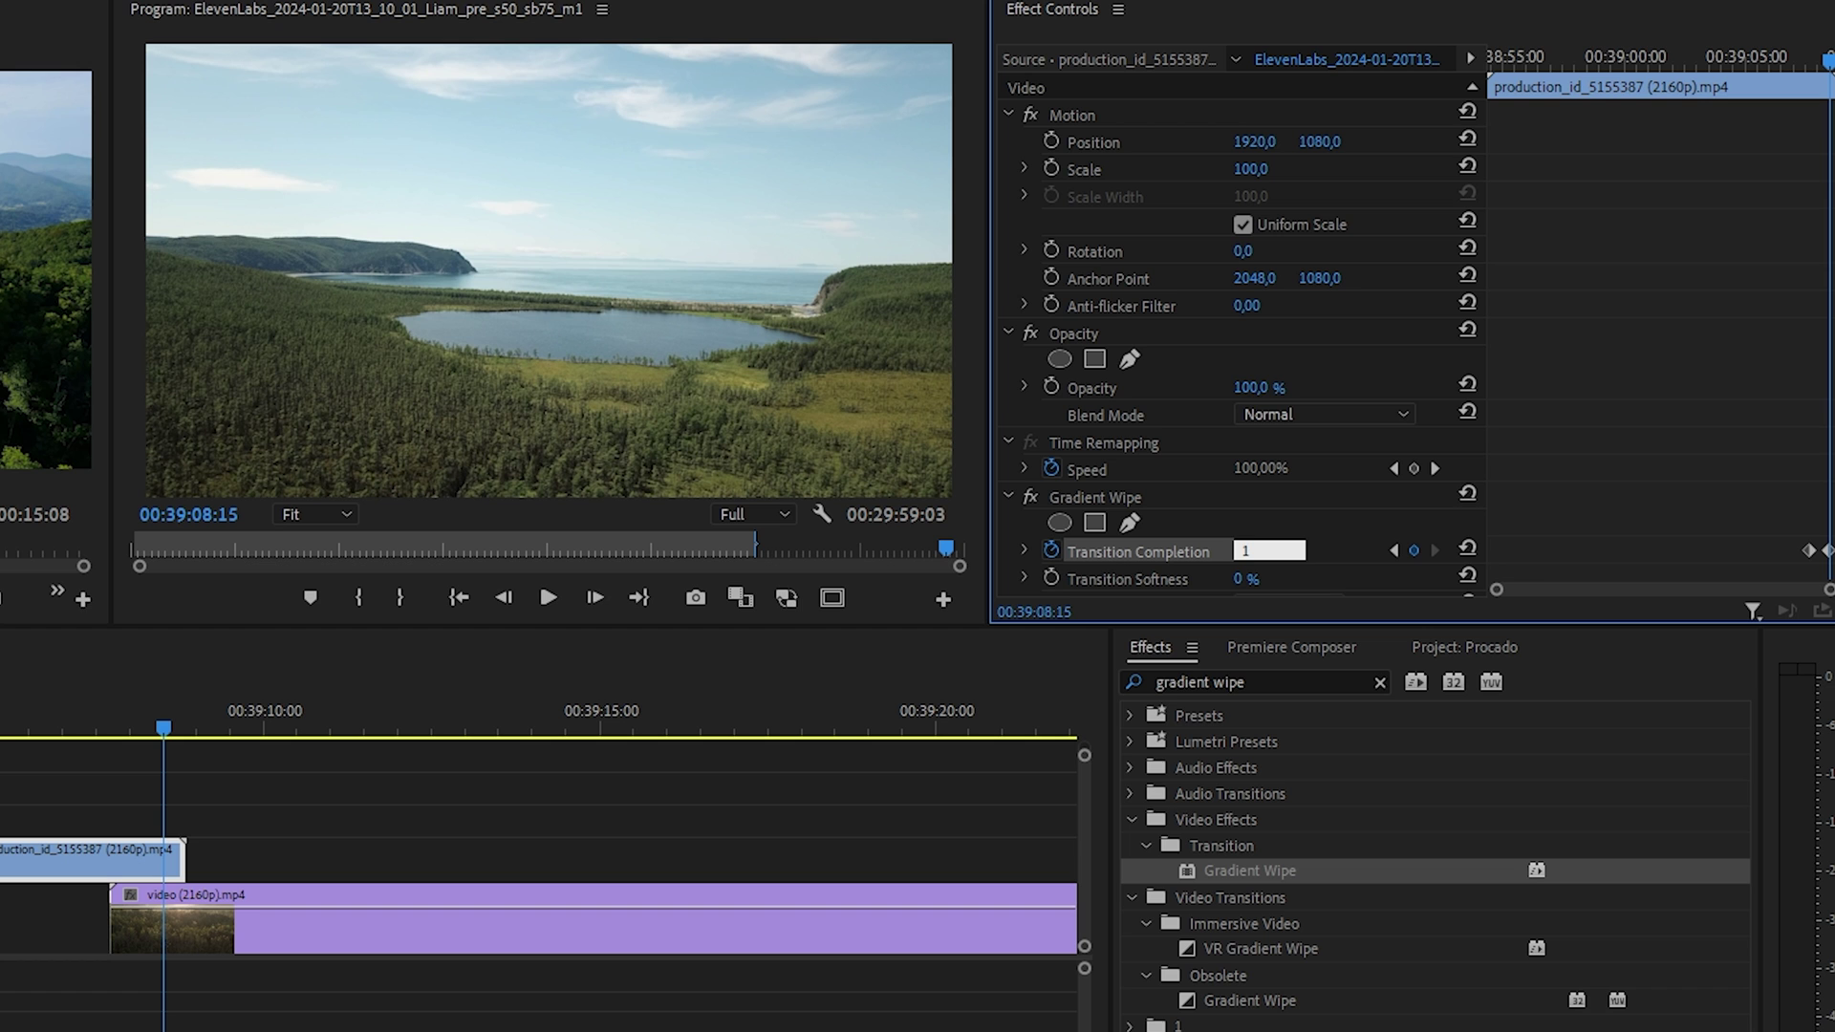
{"action": "key", "text": "Return"}
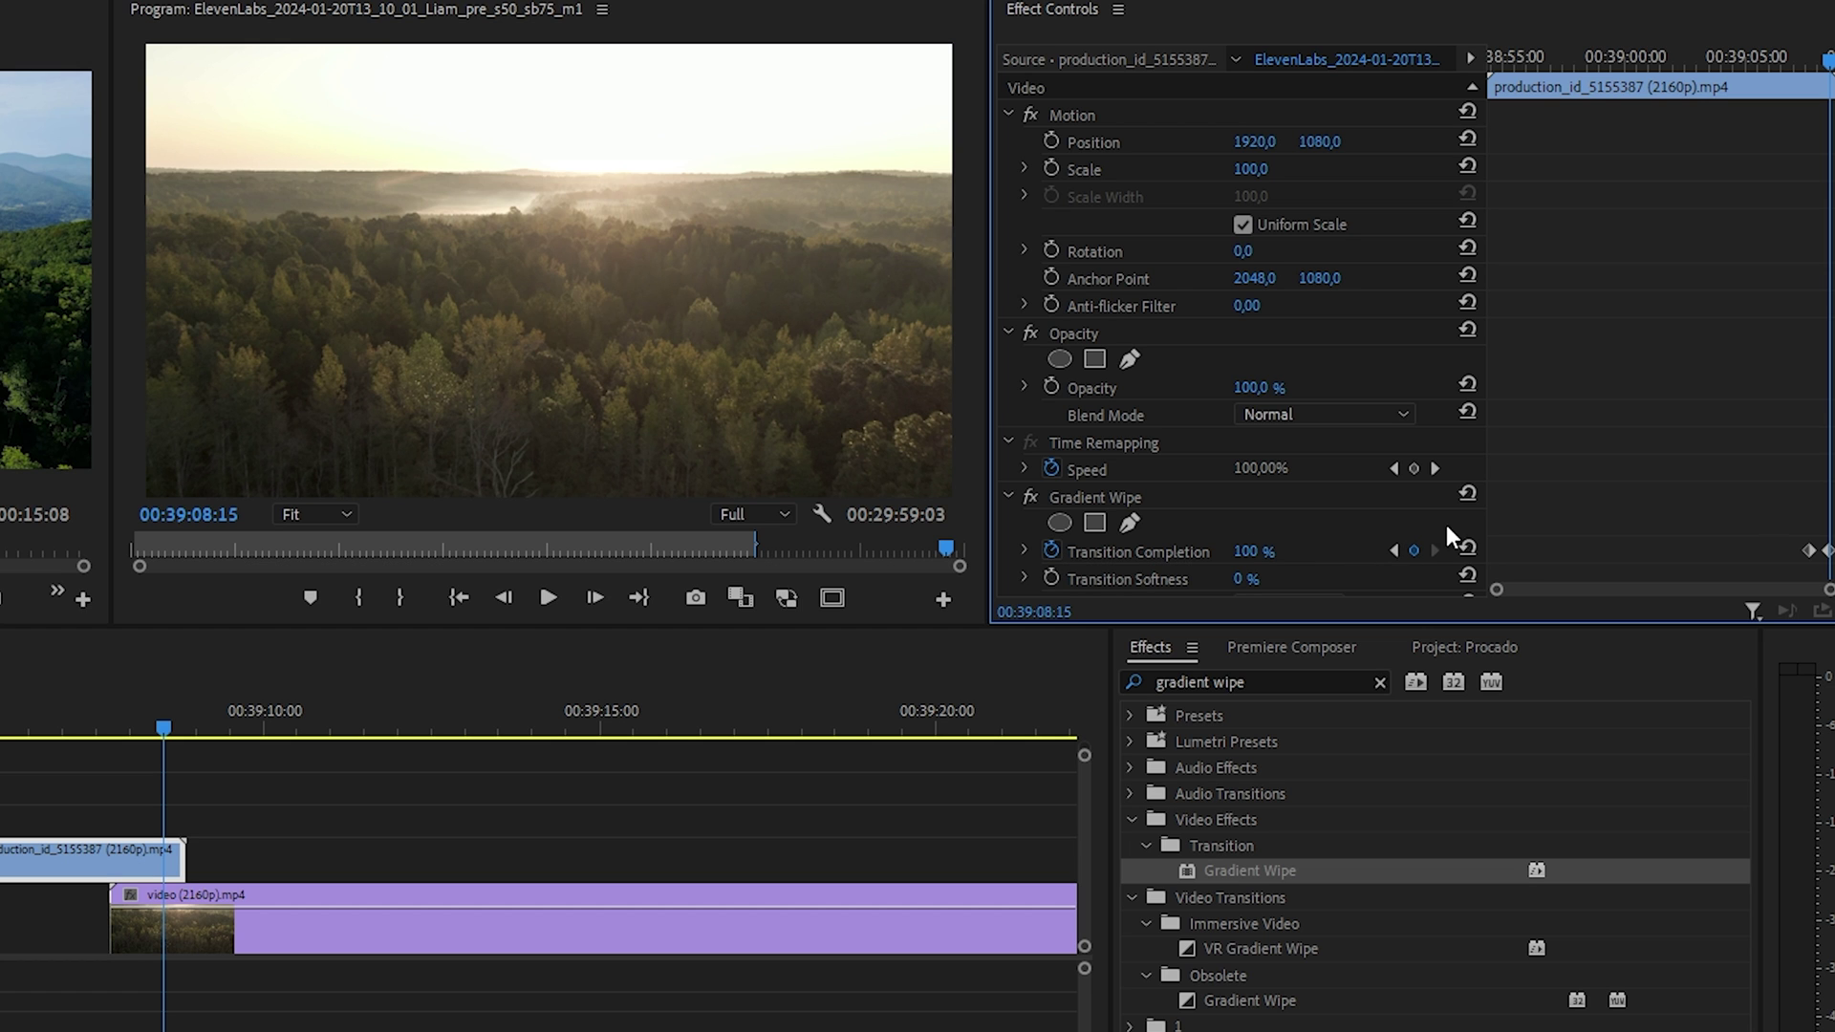
{"action": "key", "text": "space"}
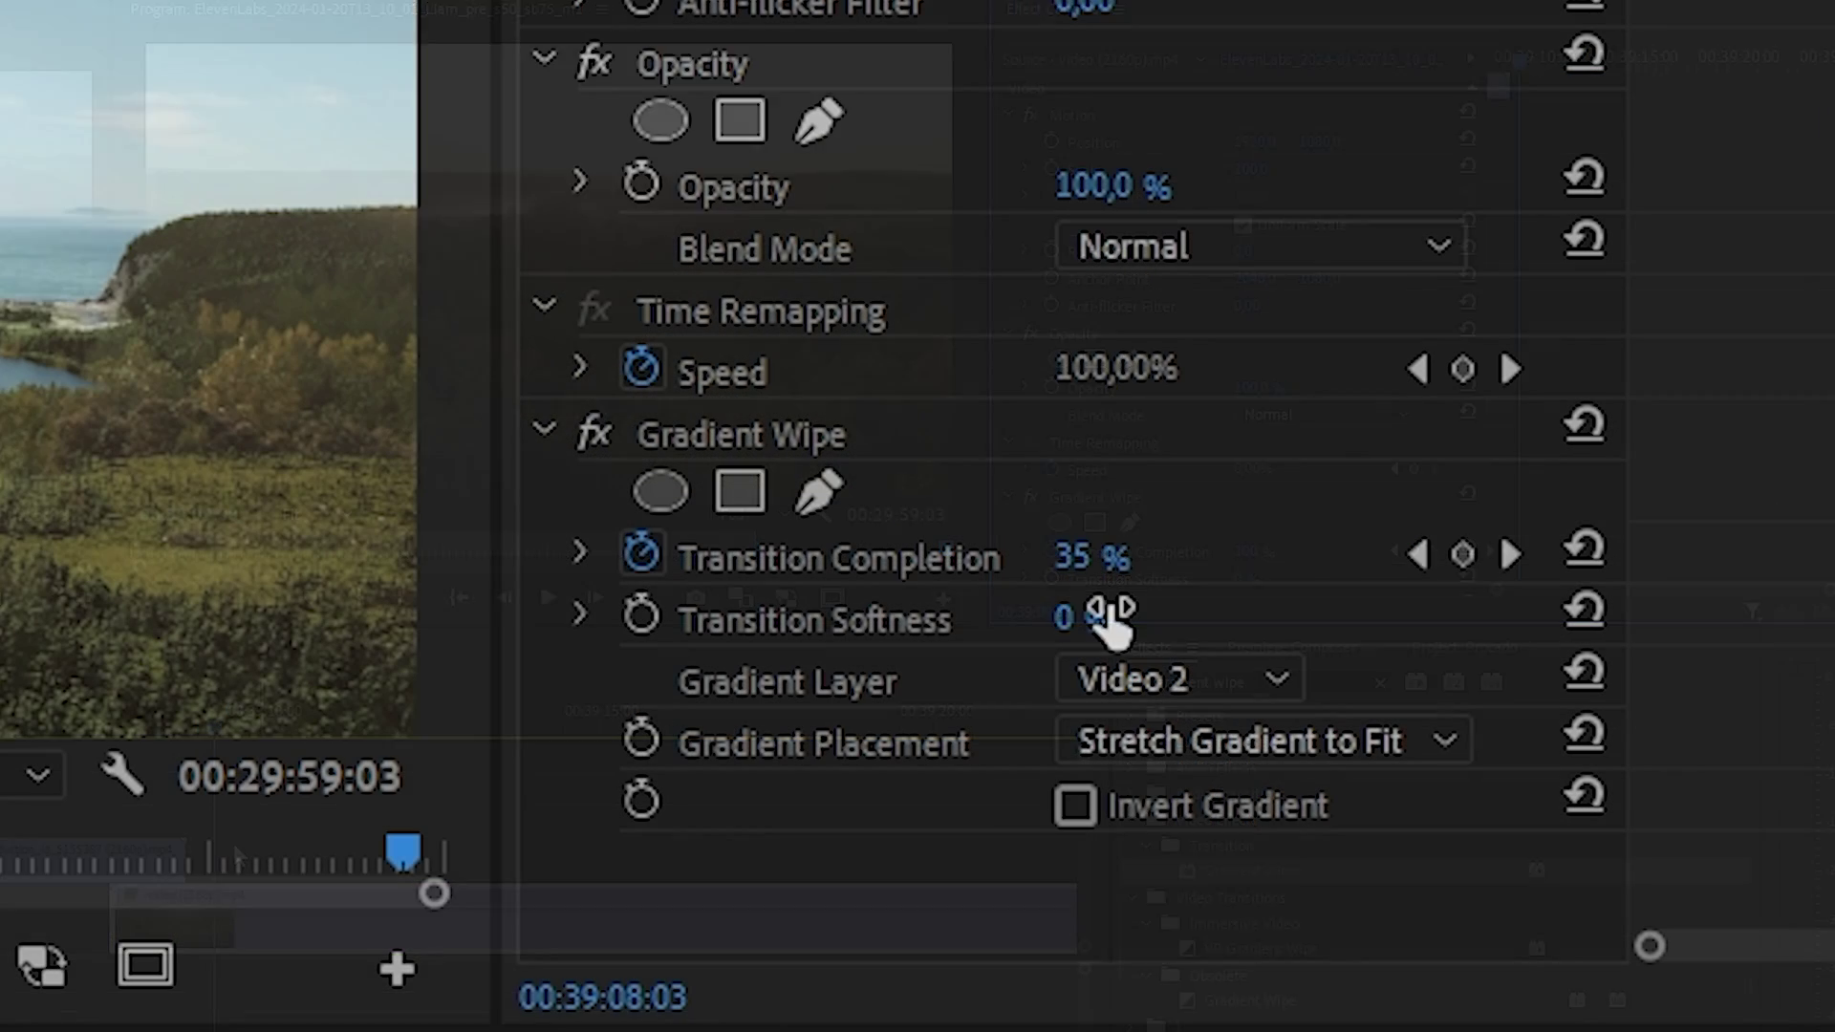
{"action": "left_click", "coordinate": [1241, 579]}
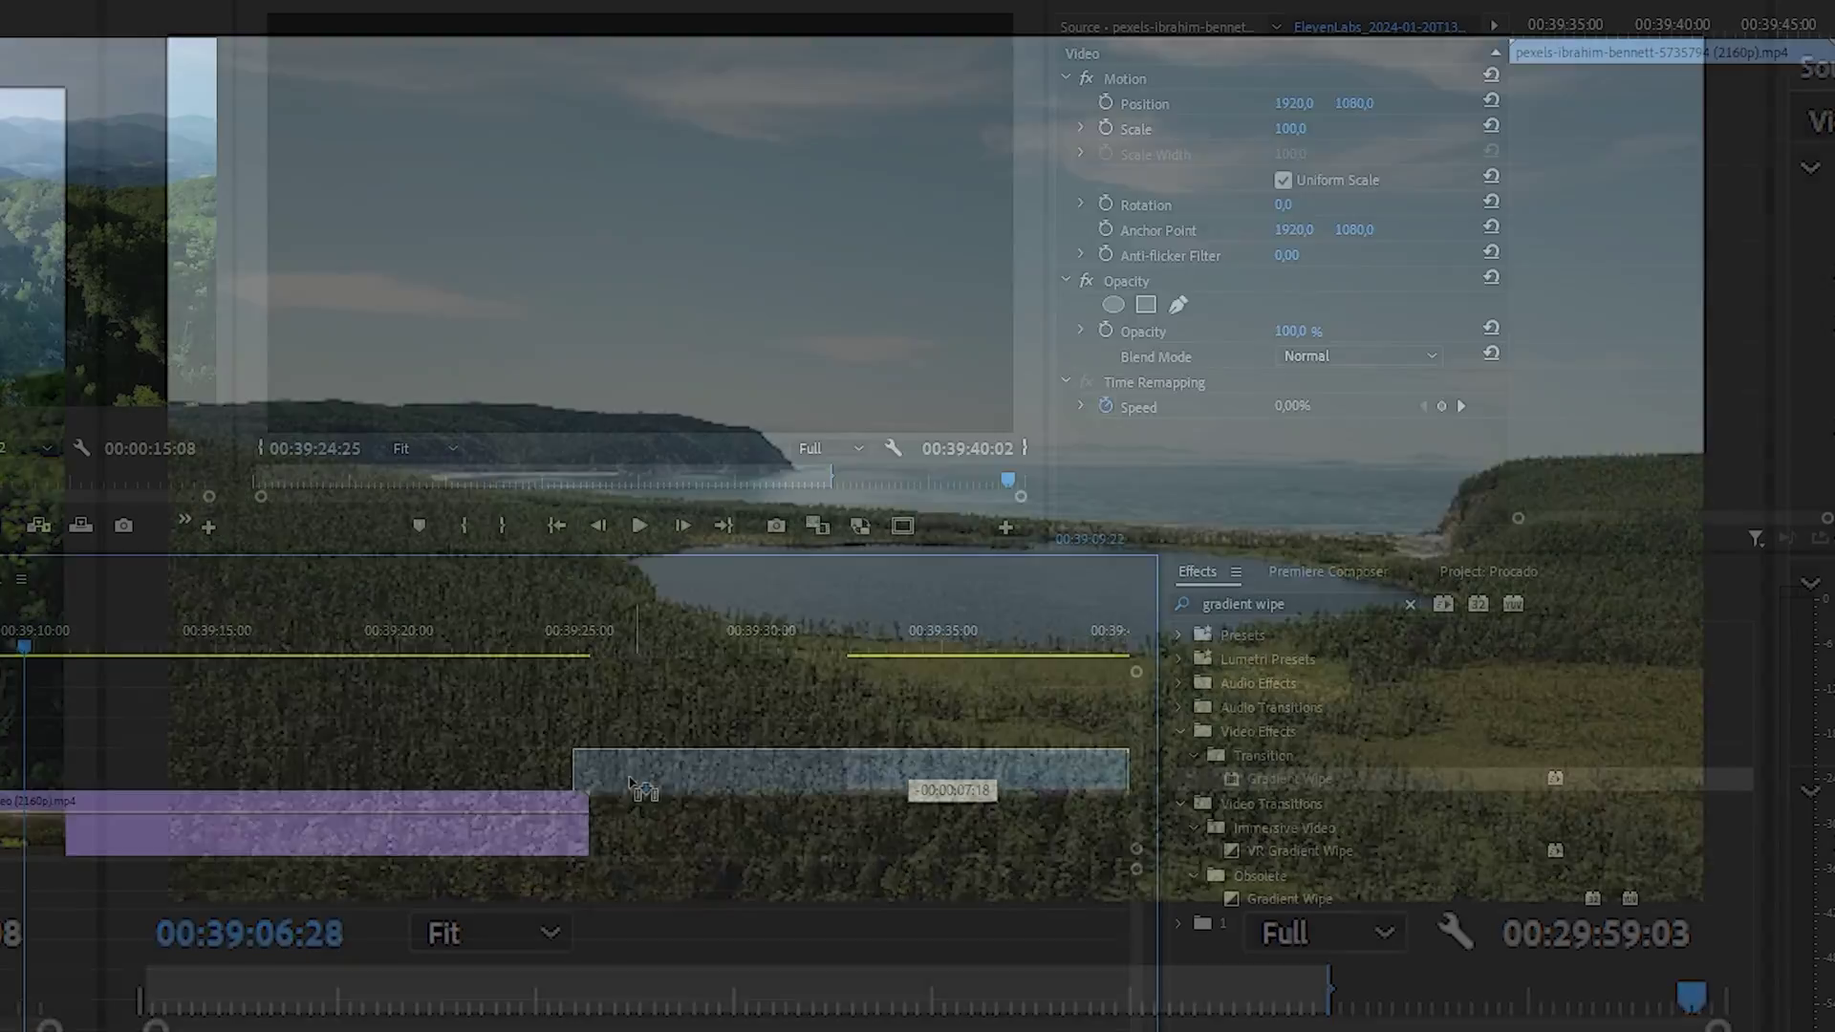
- Overlap the ibrahim-bennett clip with the forest clip, then animate Gradient Wipe to 100% with 50% softness
{"action": "left_click_drag", "start_coordinate": [617, 786], "coordinate": [612, 788]}
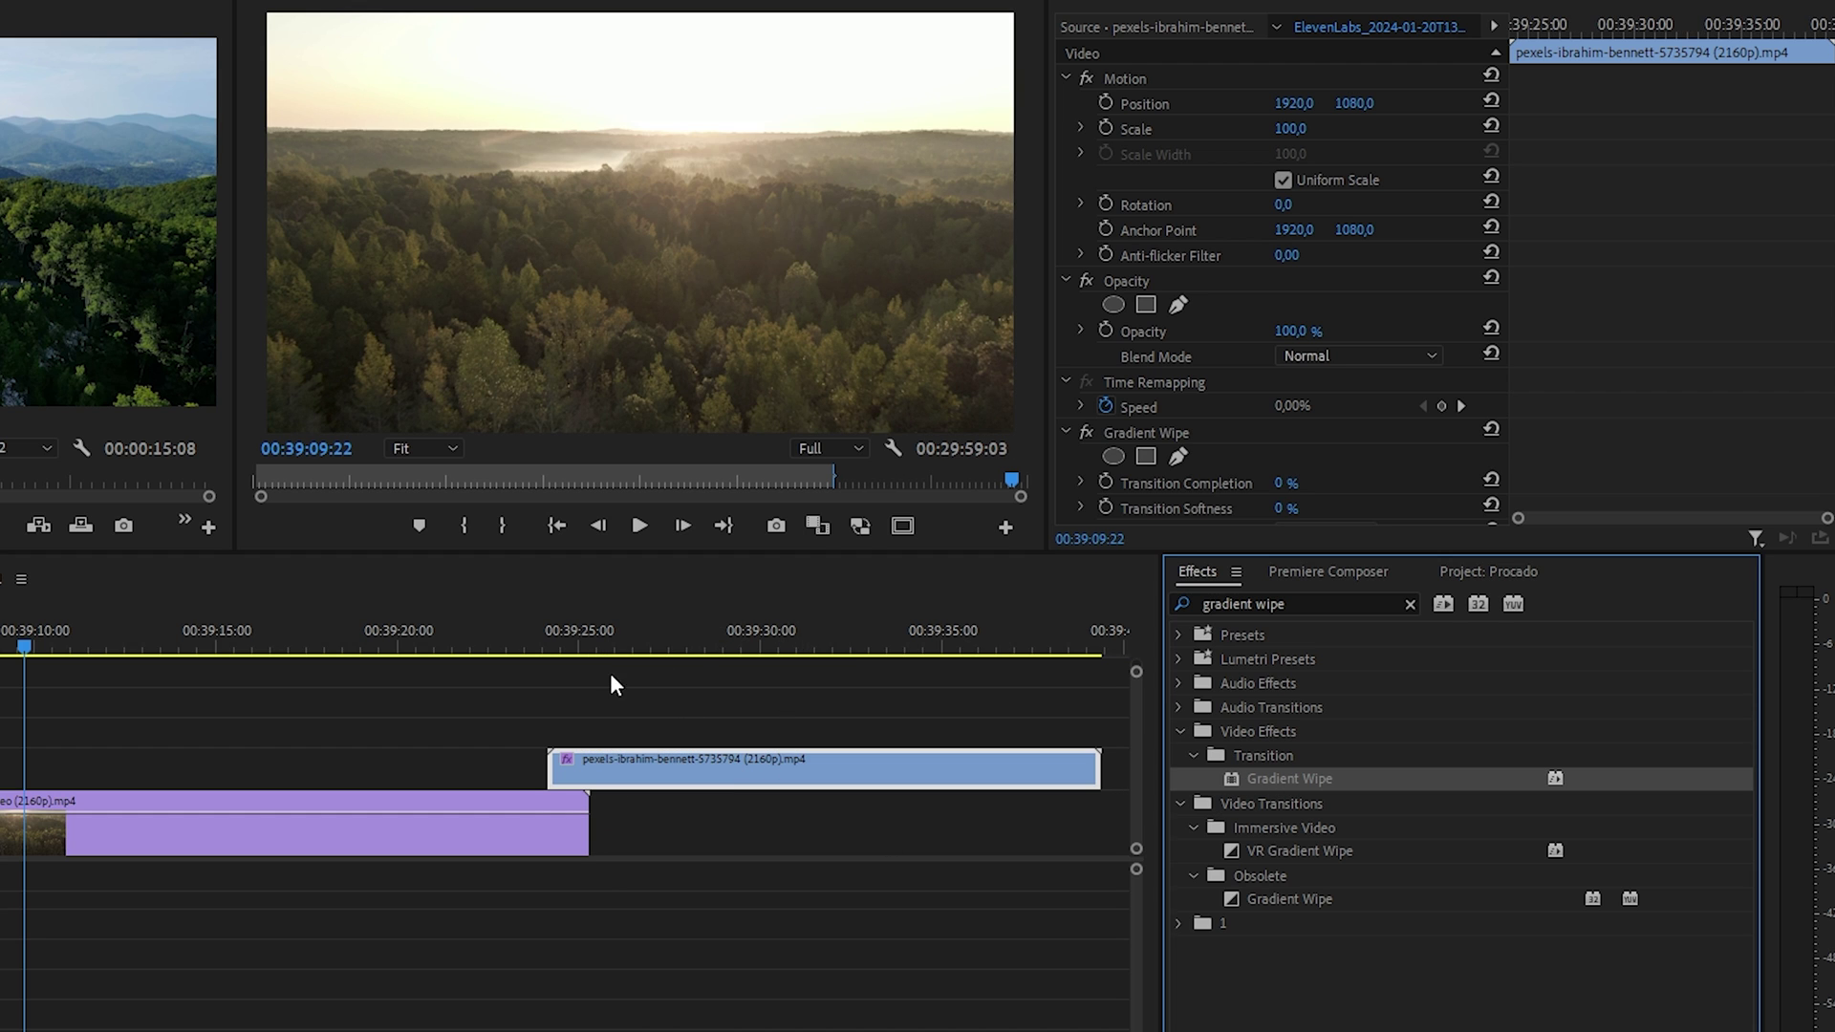
{"action": "left_click_drag", "start_coordinate": [573, 646], "coordinate": [567, 646]}
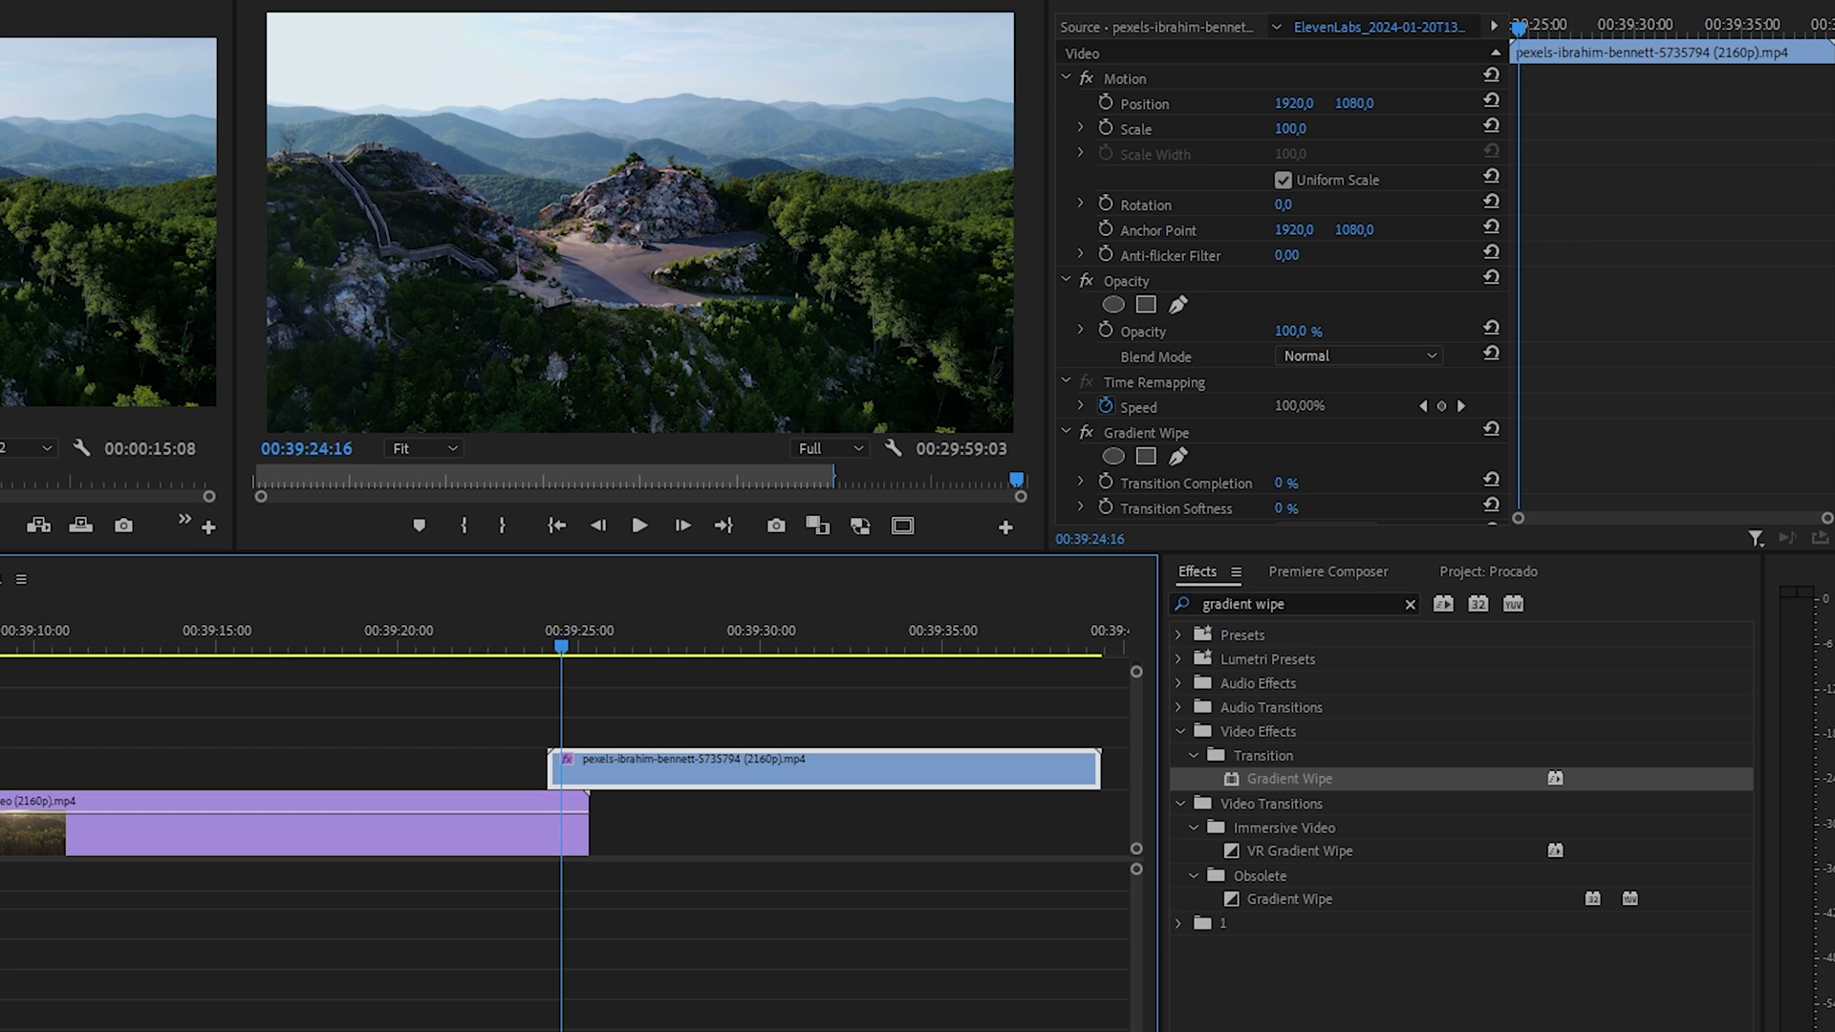
{"action": "left_click", "coordinate": [1105, 386]}
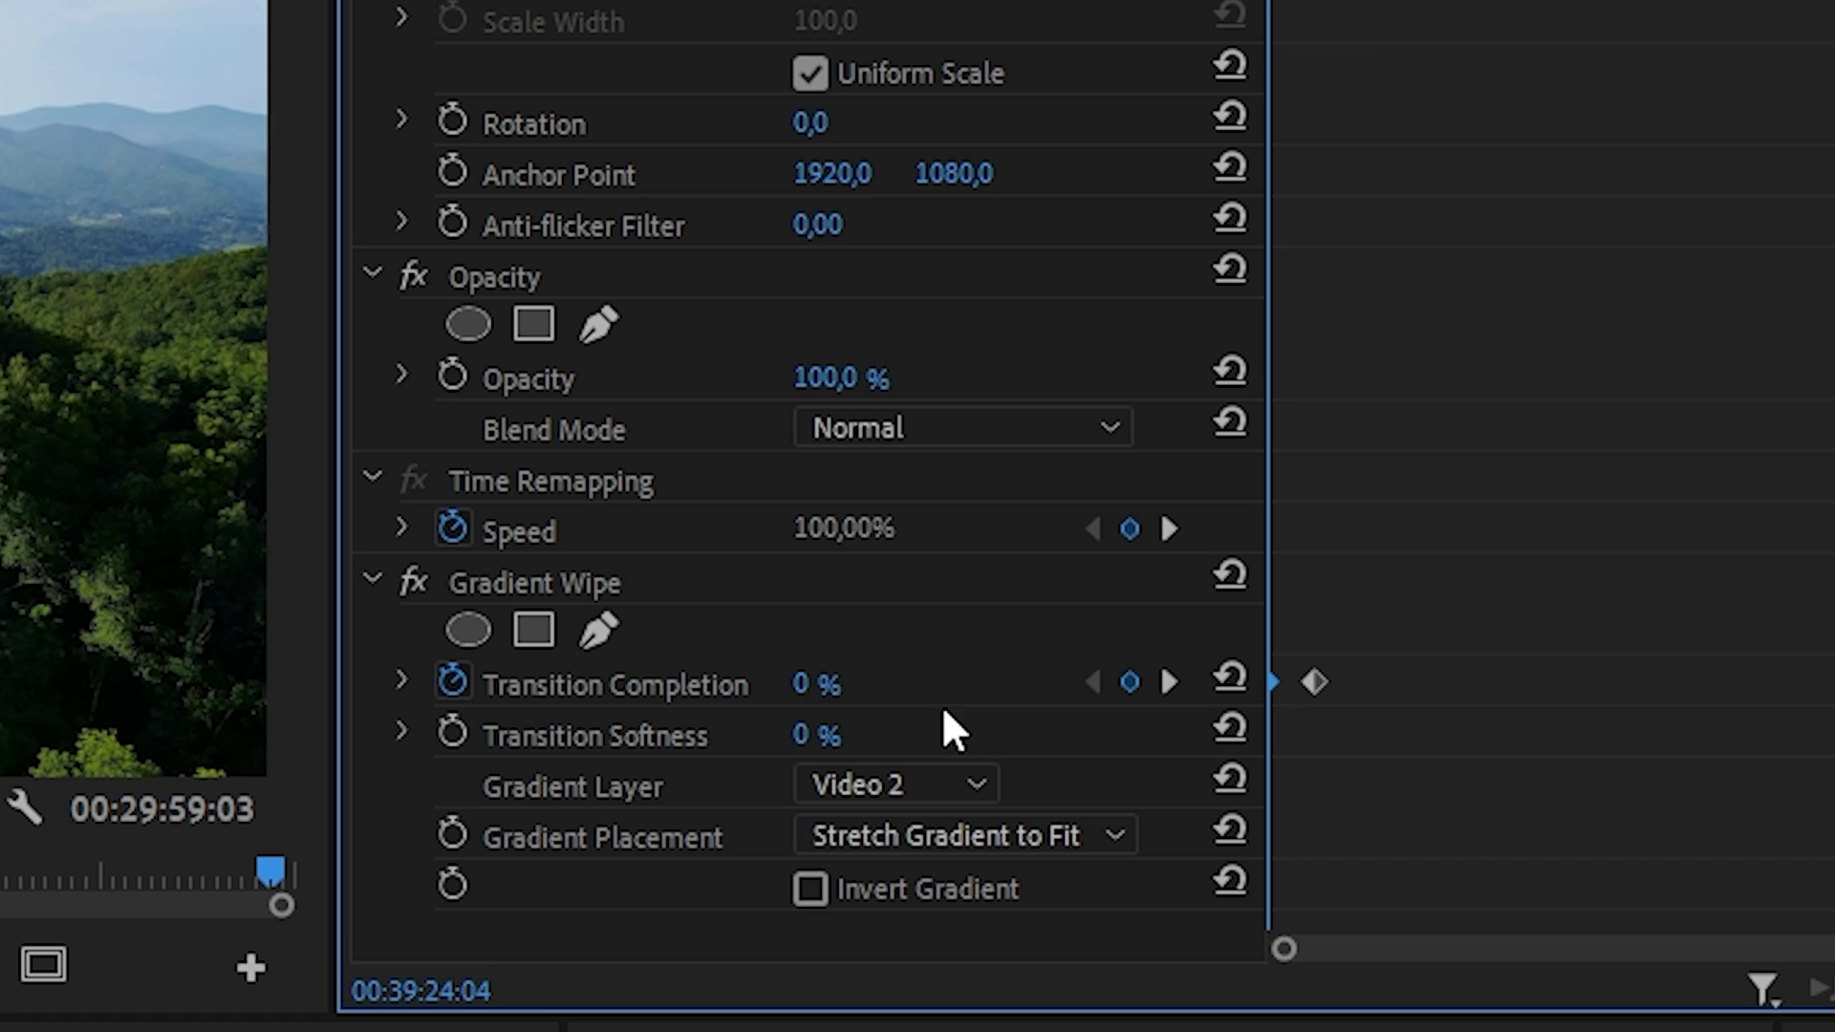
{"action": "left_click", "coordinate": [861, 668]}
{"action": "type", "text": "100"}
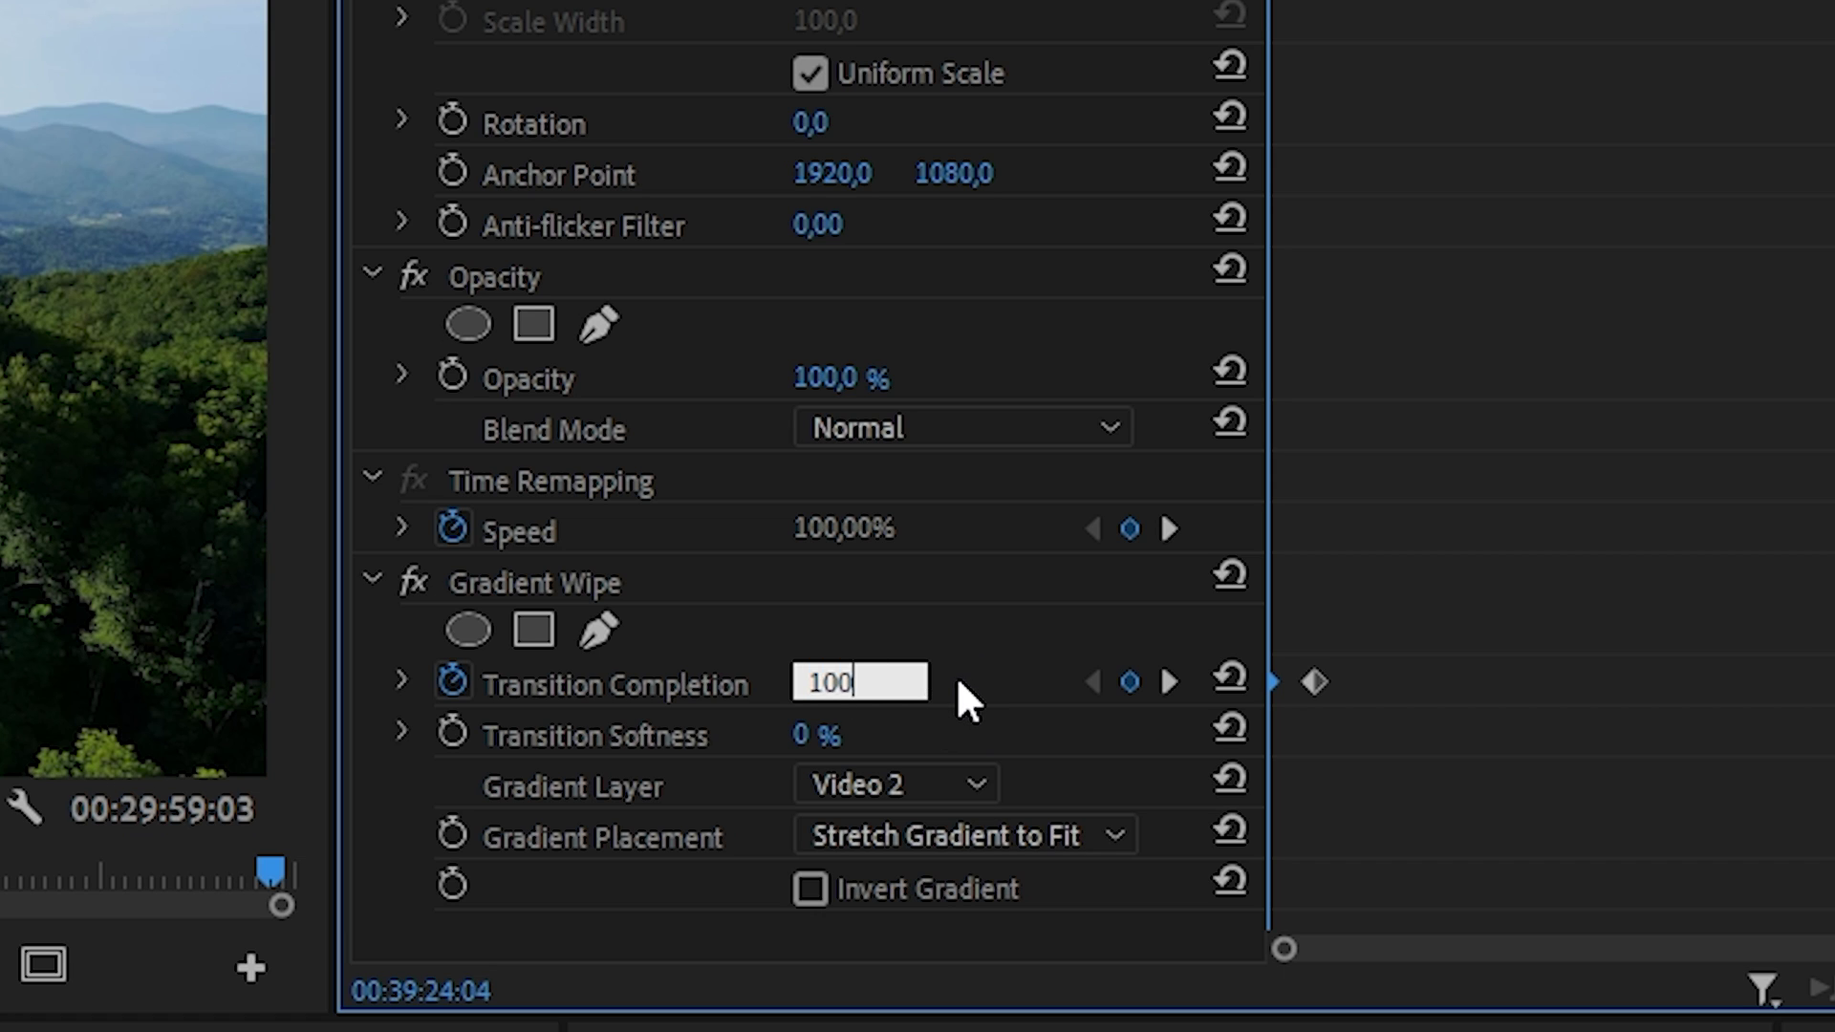
{"action": "key", "text": "Return"}
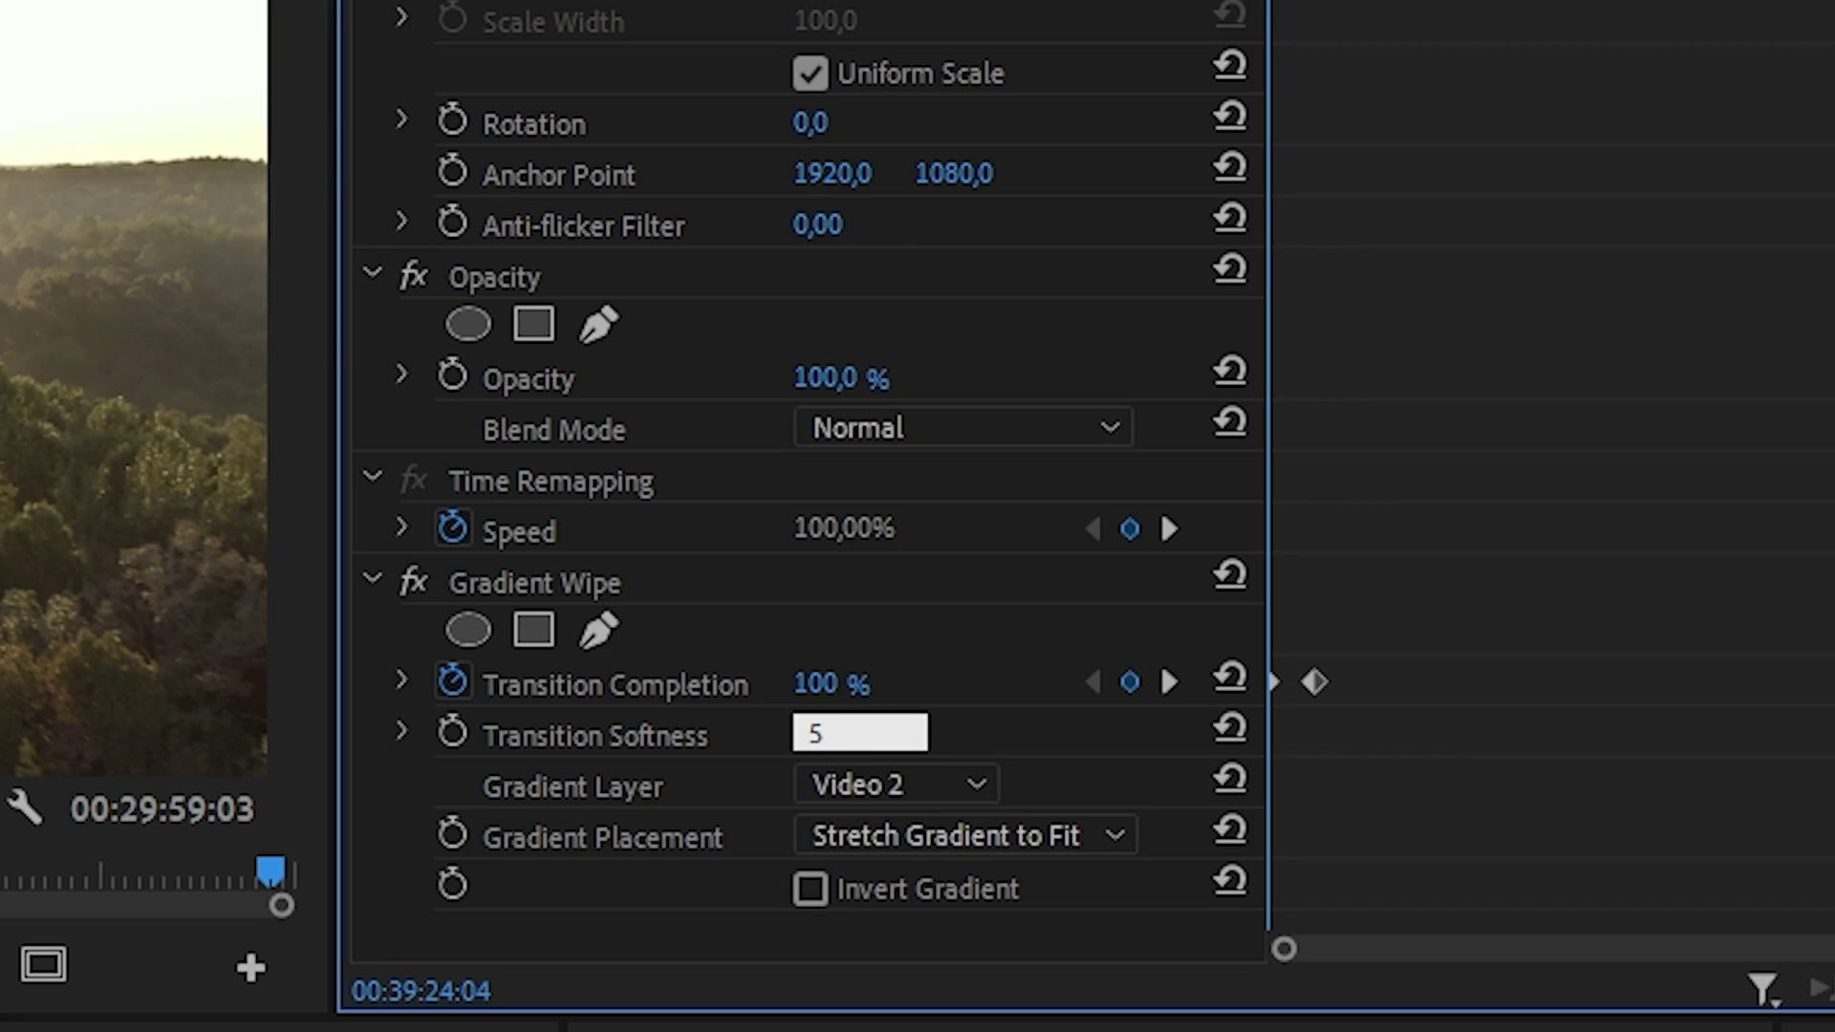
{"action": "key", "text": "Return"}
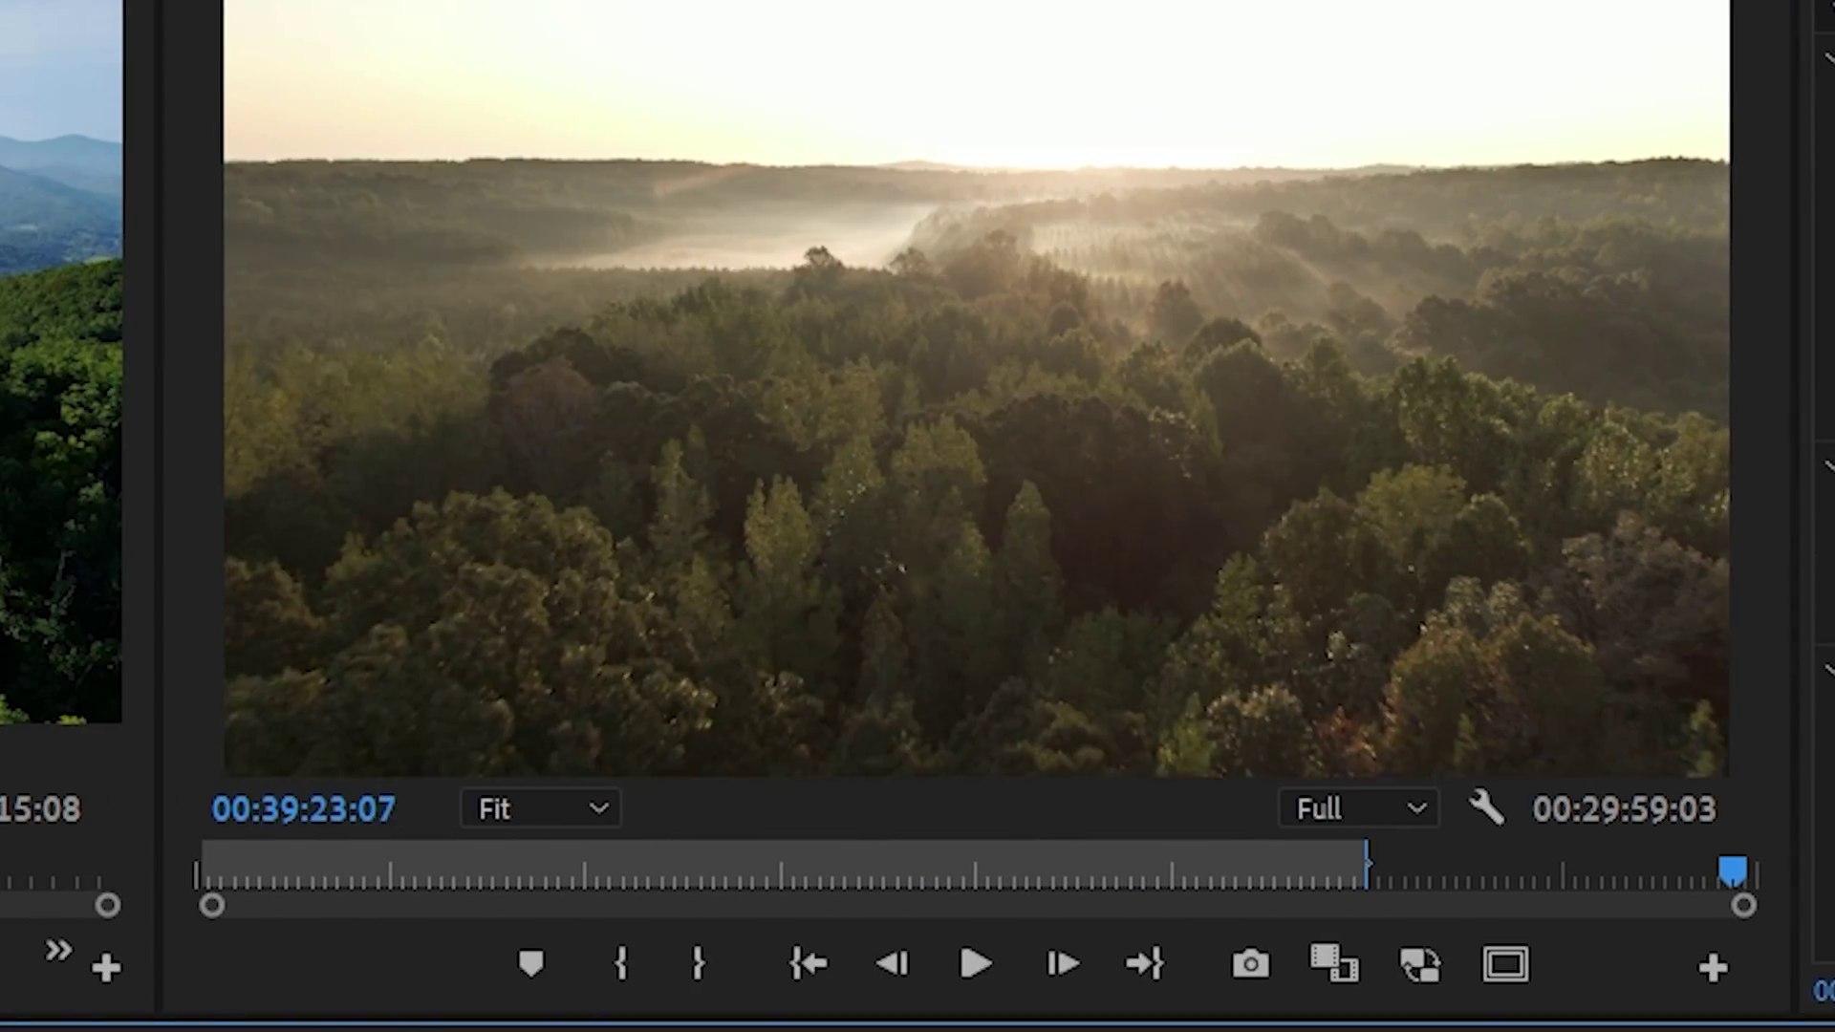
{"action": "key", "text": "space"}
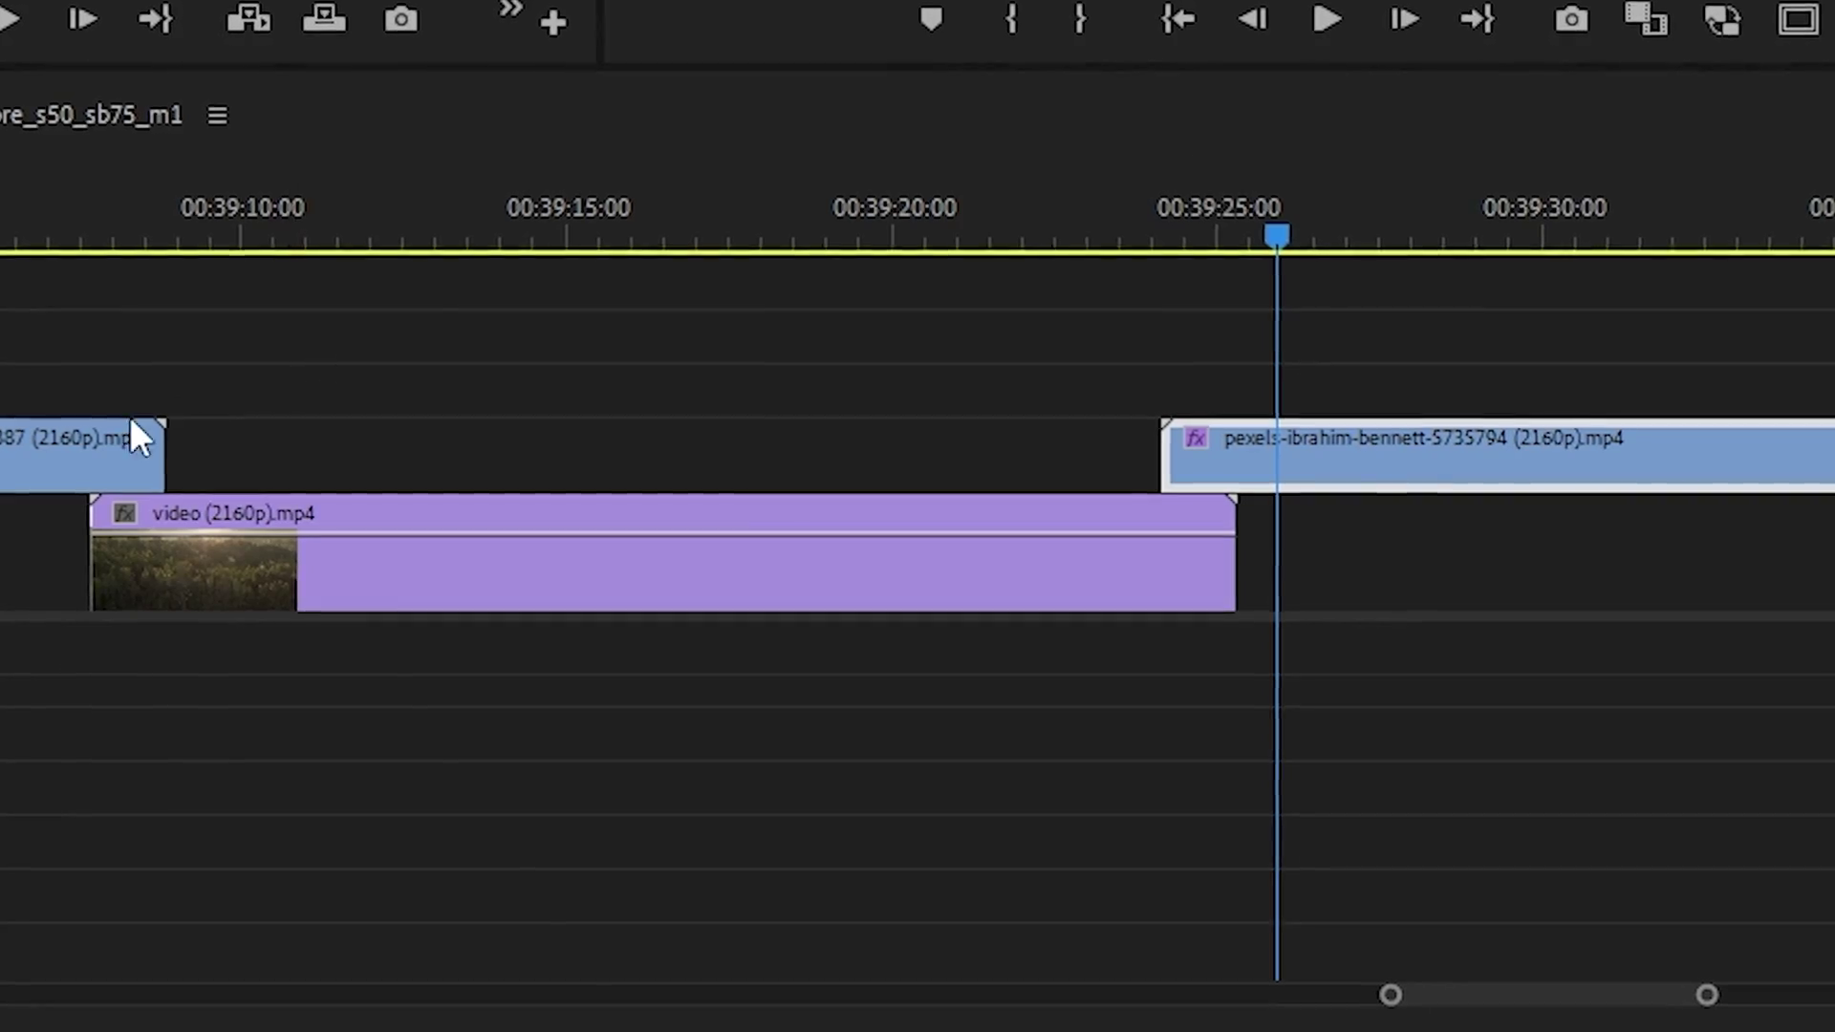
- Move the pexels clip down to V1 and butt the production_id clip against the video clip
{"action": "left_click", "coordinate": [132, 435]}
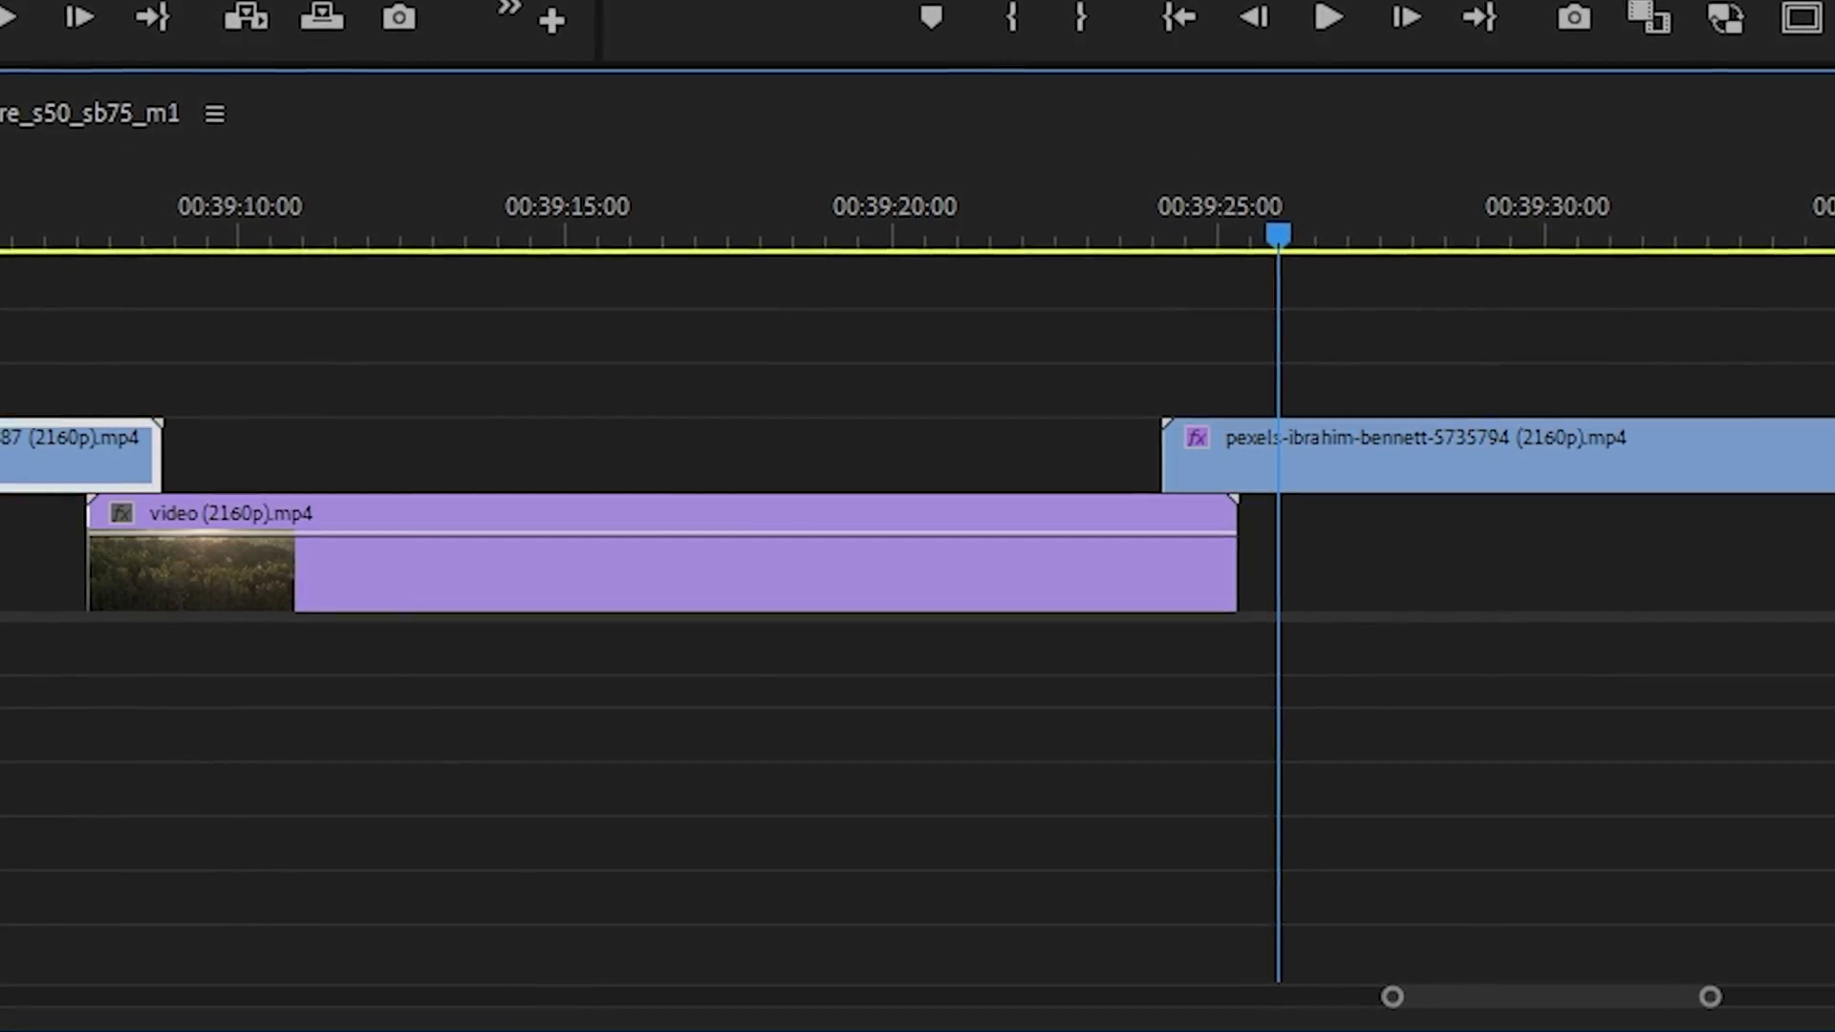
{"action": "left_click_drag", "start_coordinate": [1295, 484], "coordinate": [1357, 521]}
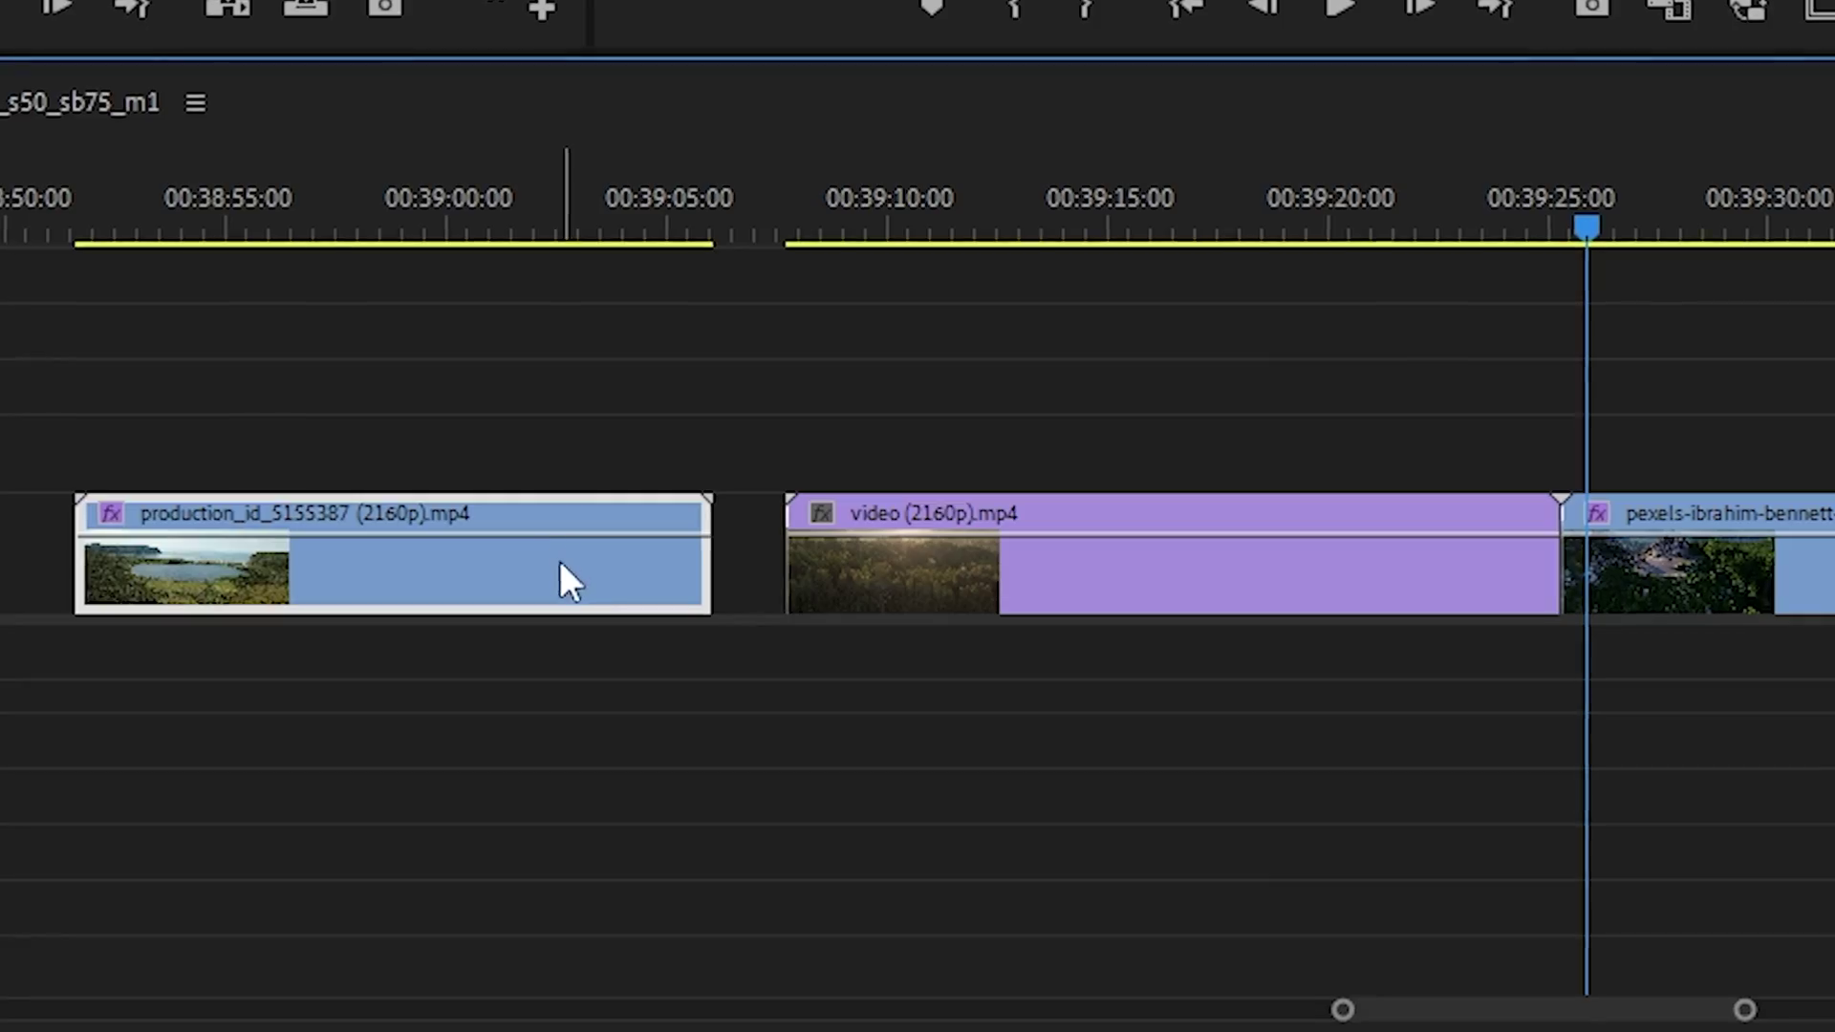
{"action": "left_click_drag", "start_coordinate": [565, 574], "coordinate": [646, 593]}
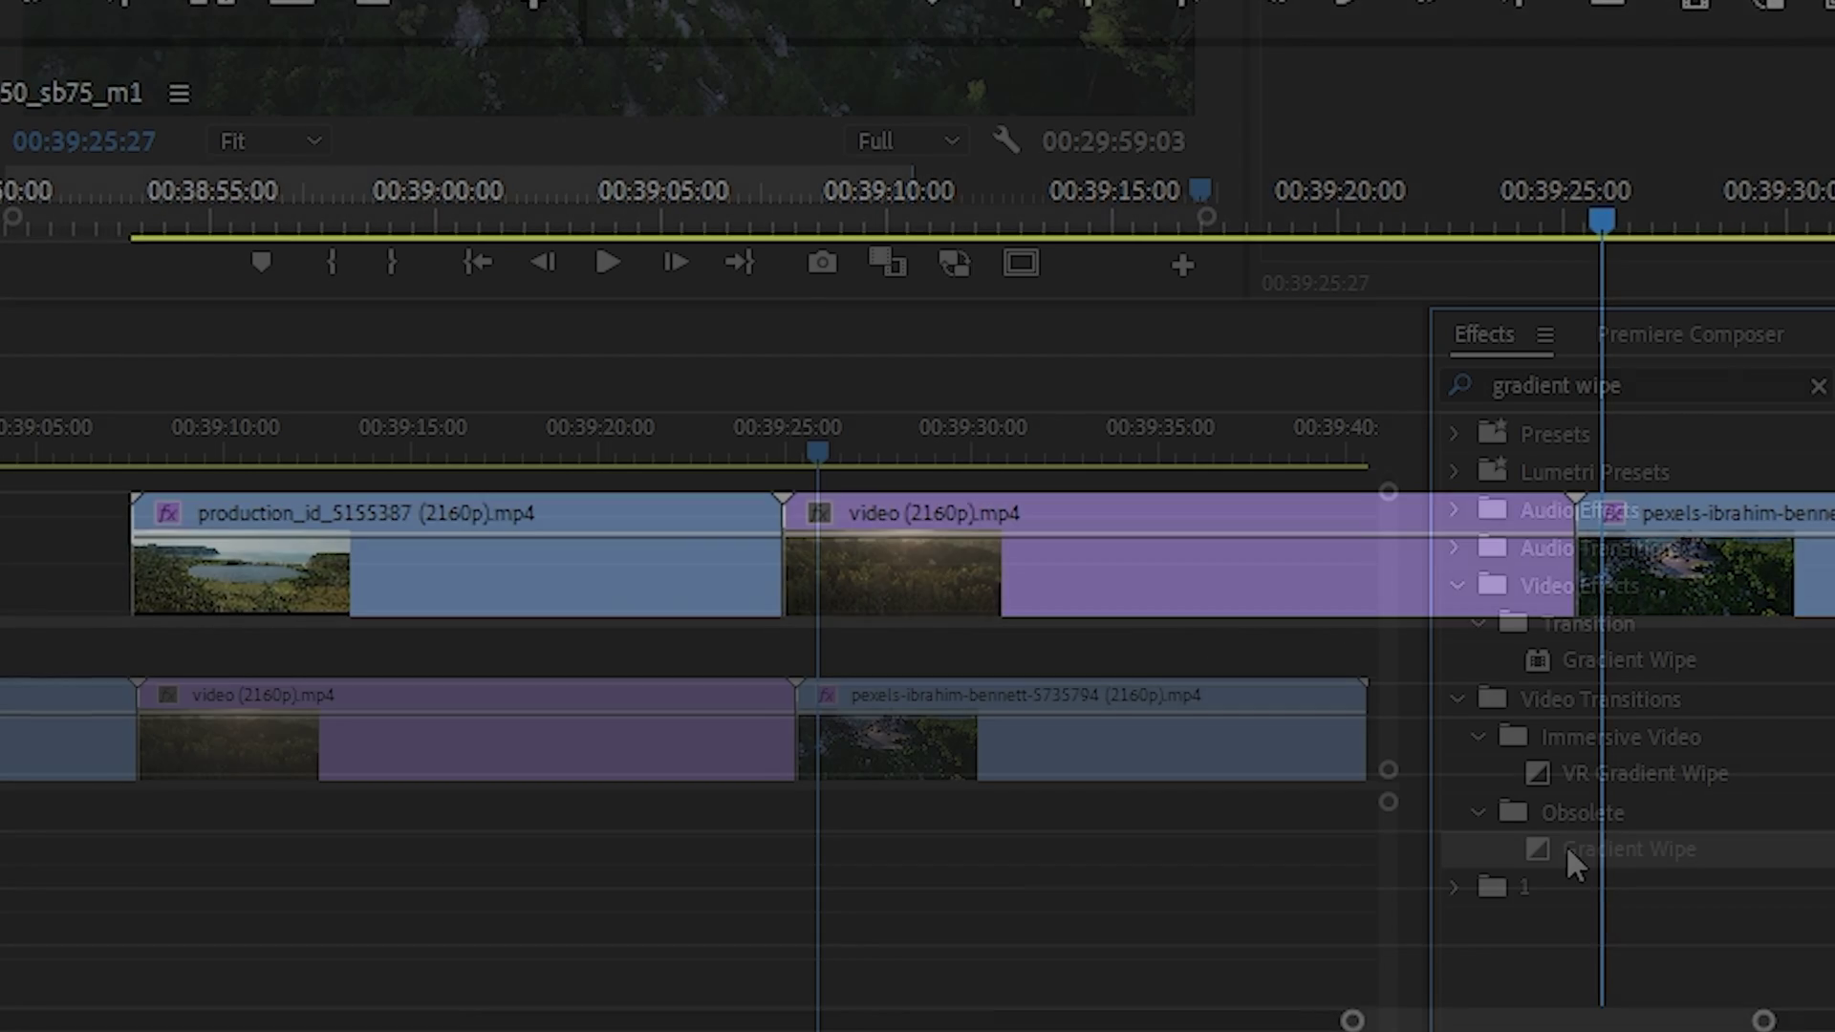
- Add Gradient Wipe transitions to both cuts, accepting the settings and dismissing the media warnings
{"action": "left_click_drag", "start_coordinate": [1573, 861], "coordinate": [782, 741]}
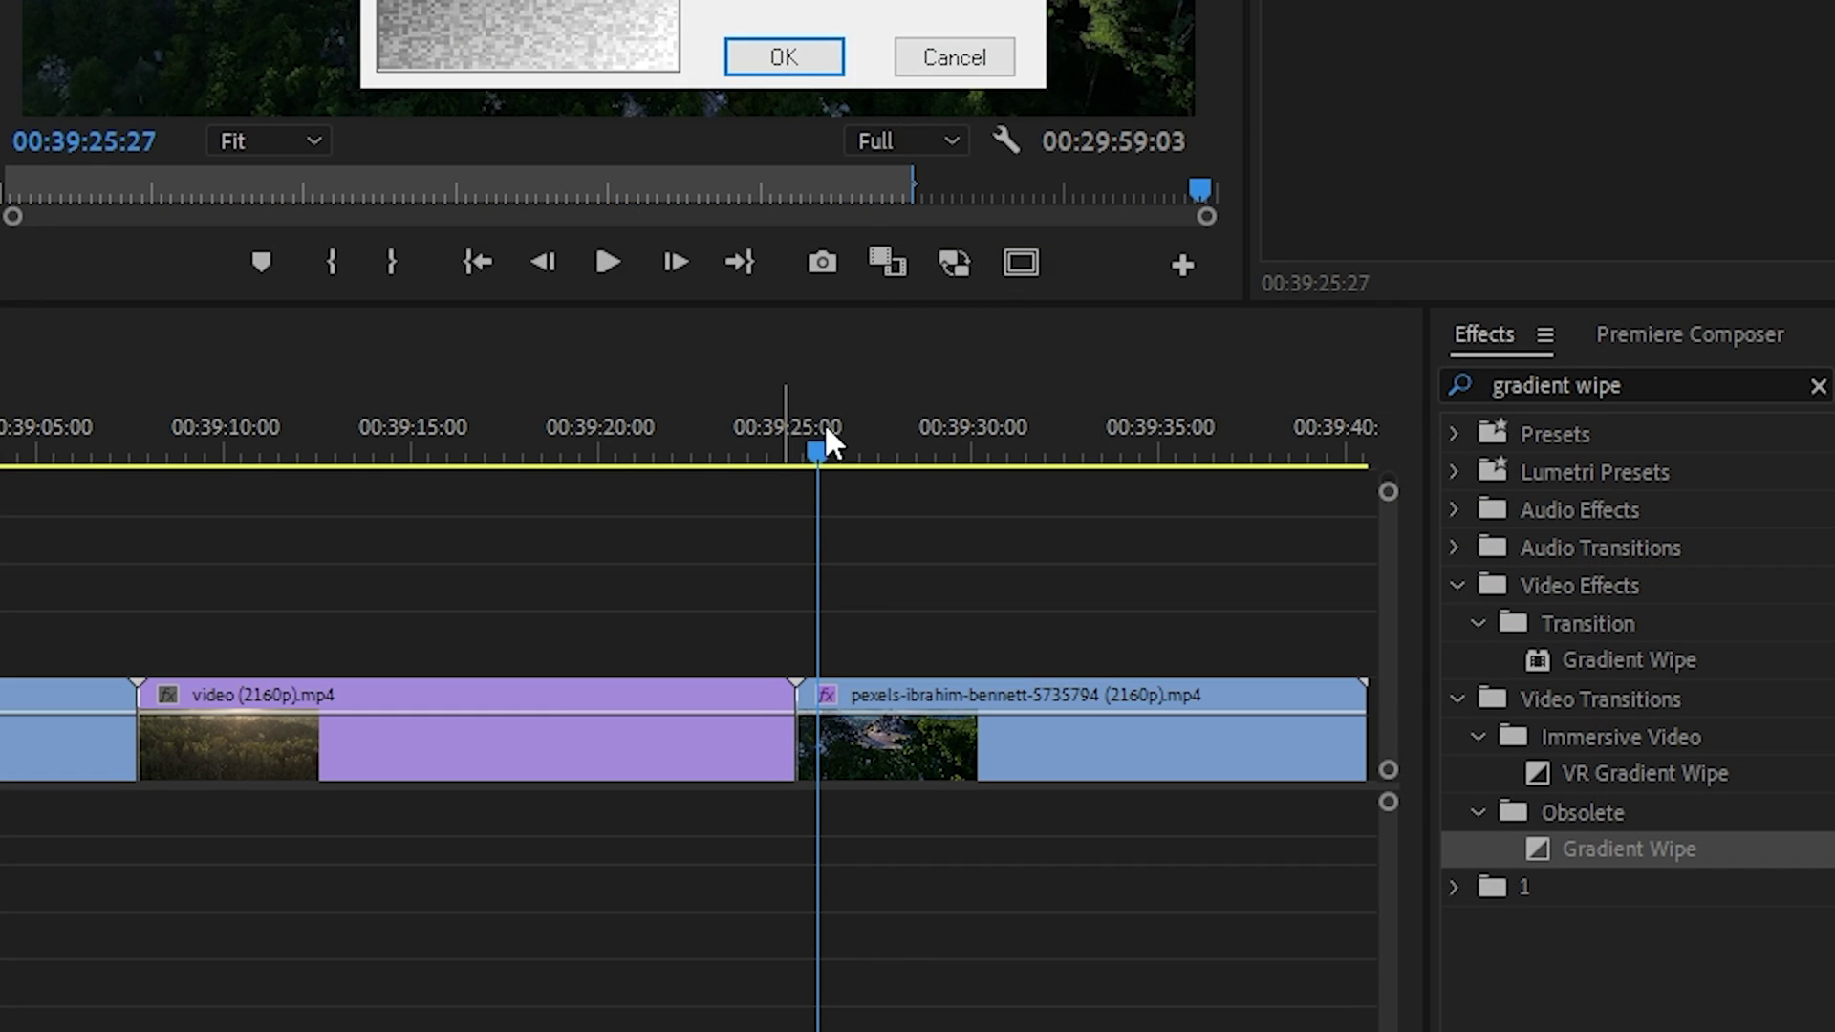
{"action": "left_click", "coordinate": [784, 57]}
{"action": "left_click", "coordinate": [971, 276]}
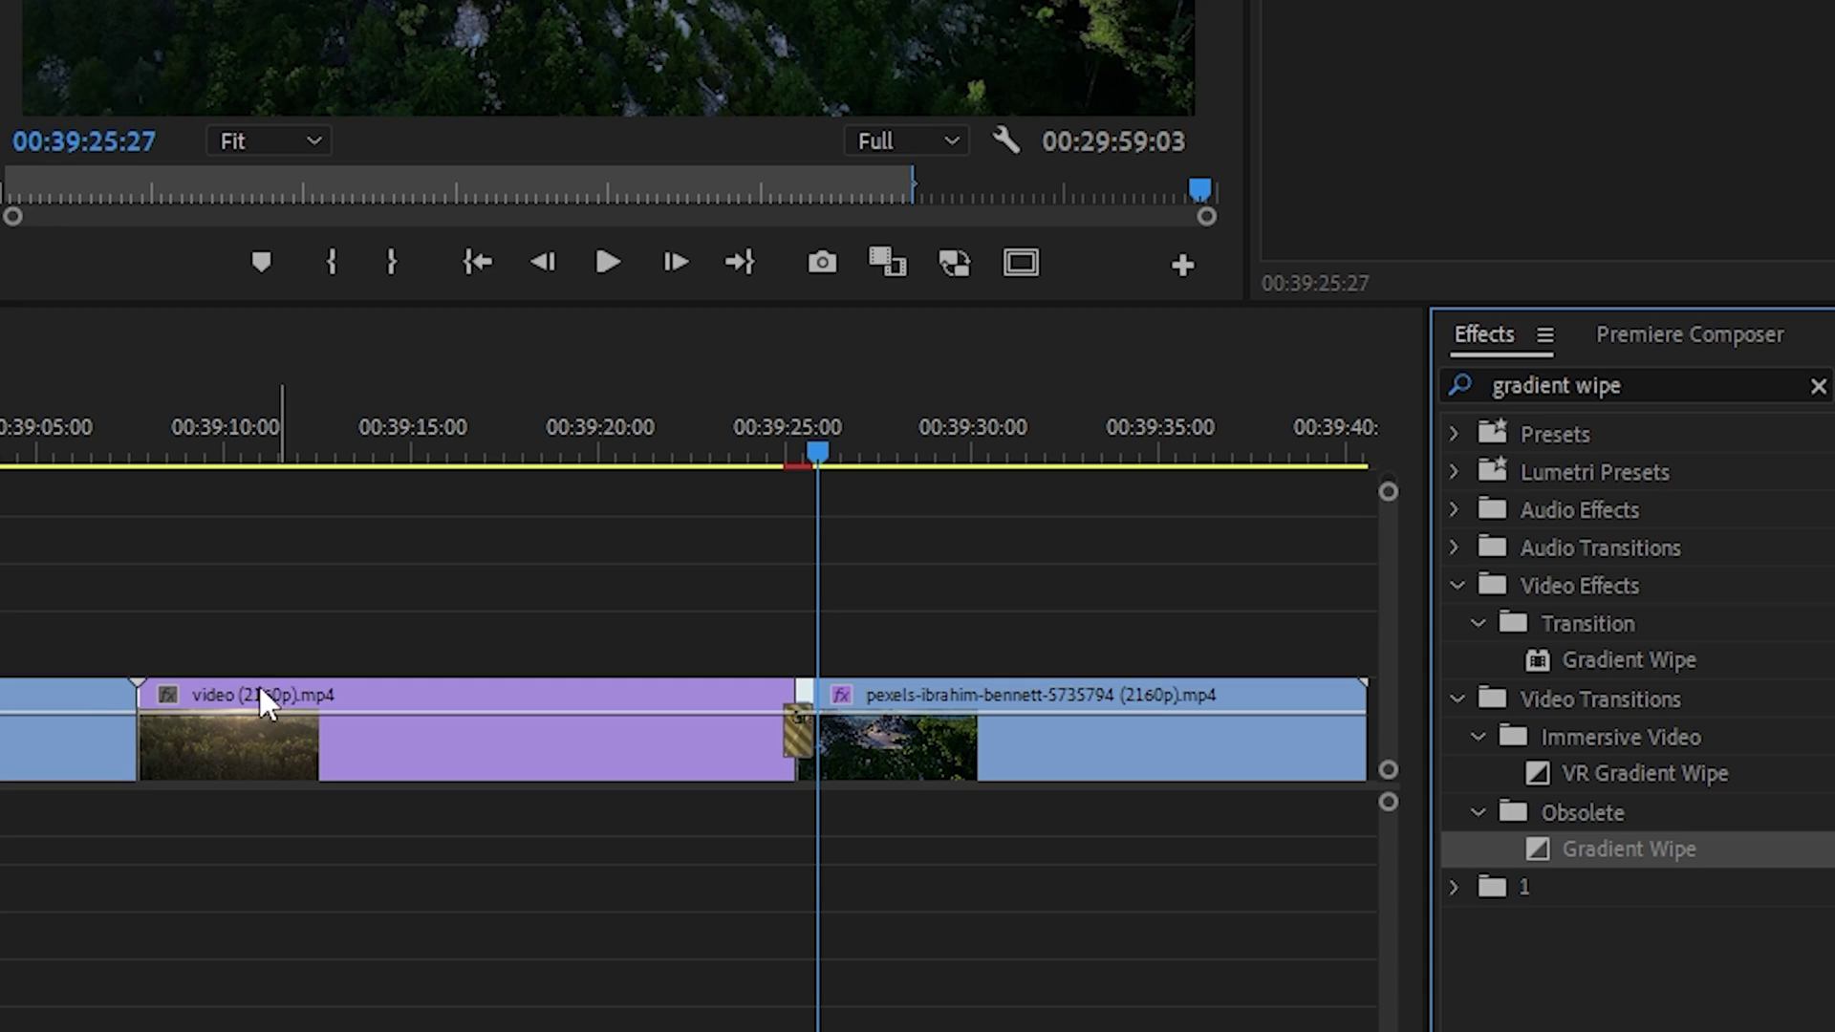
{"action": "left_click", "coordinate": [784, 58]}
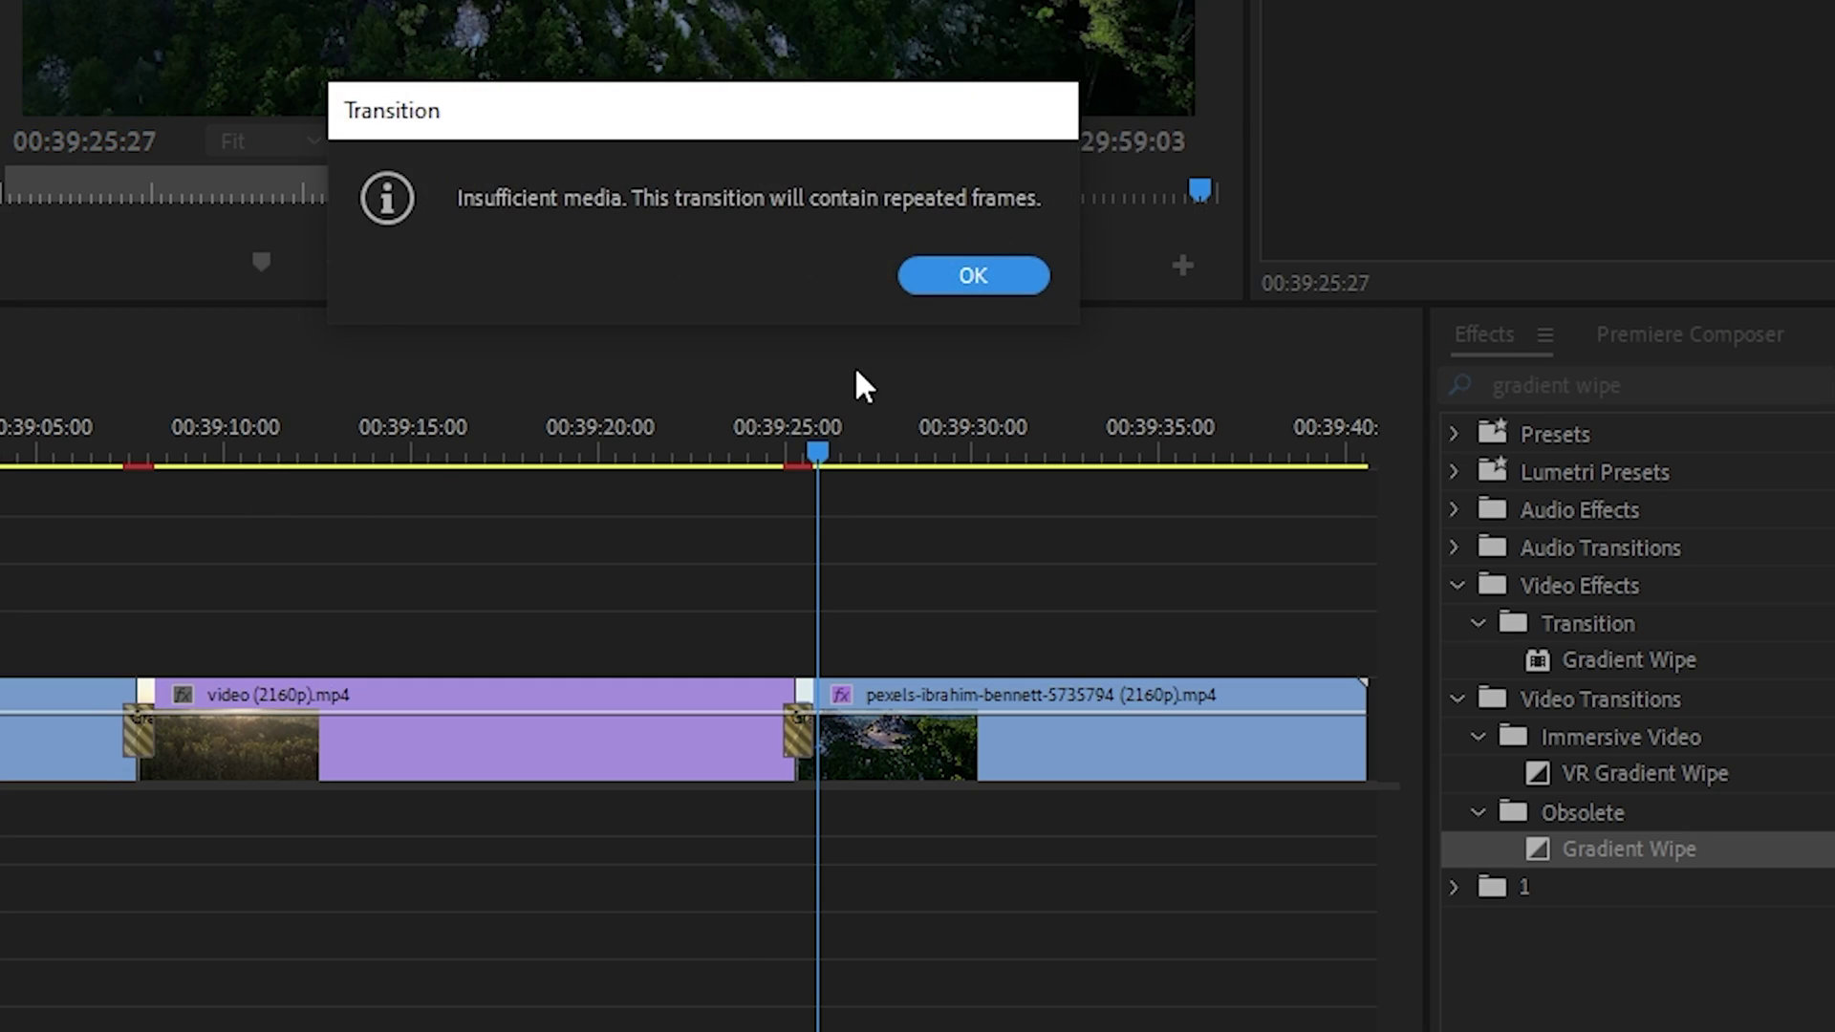
{"action": "left_click", "coordinate": [972, 275]}
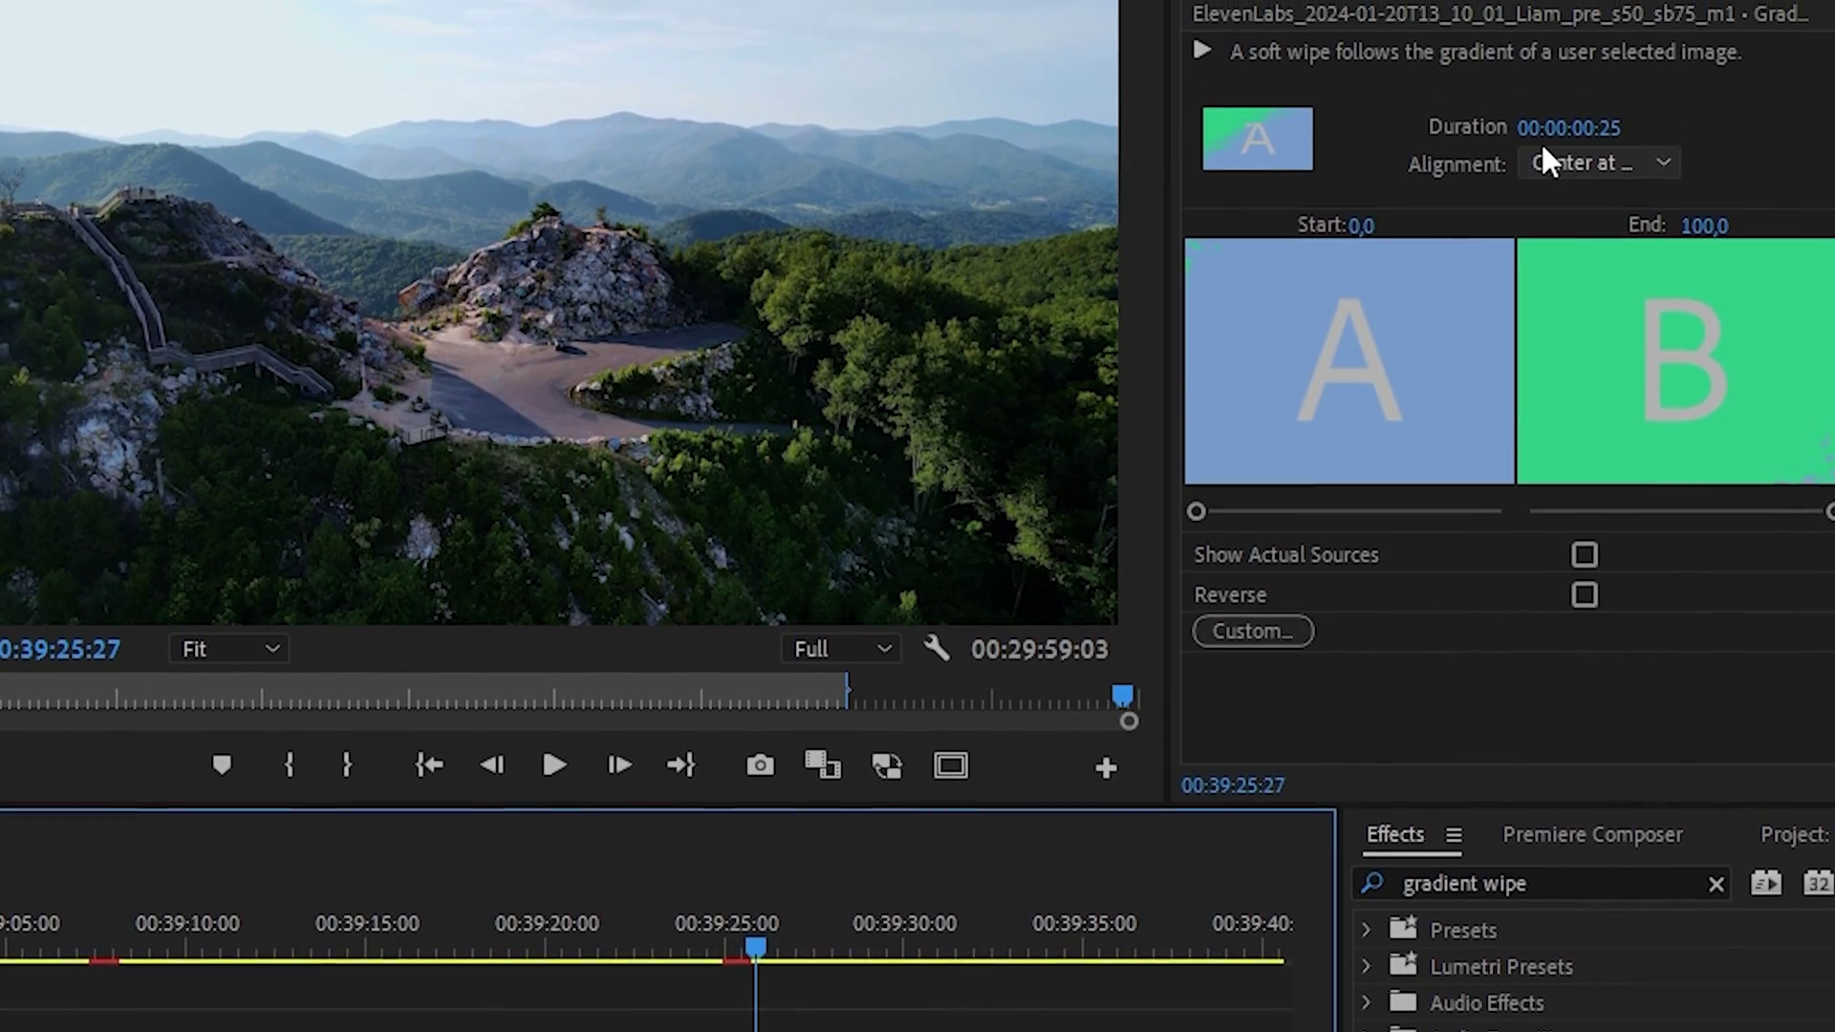
{"action": "left_click", "coordinate": [1562, 164]}
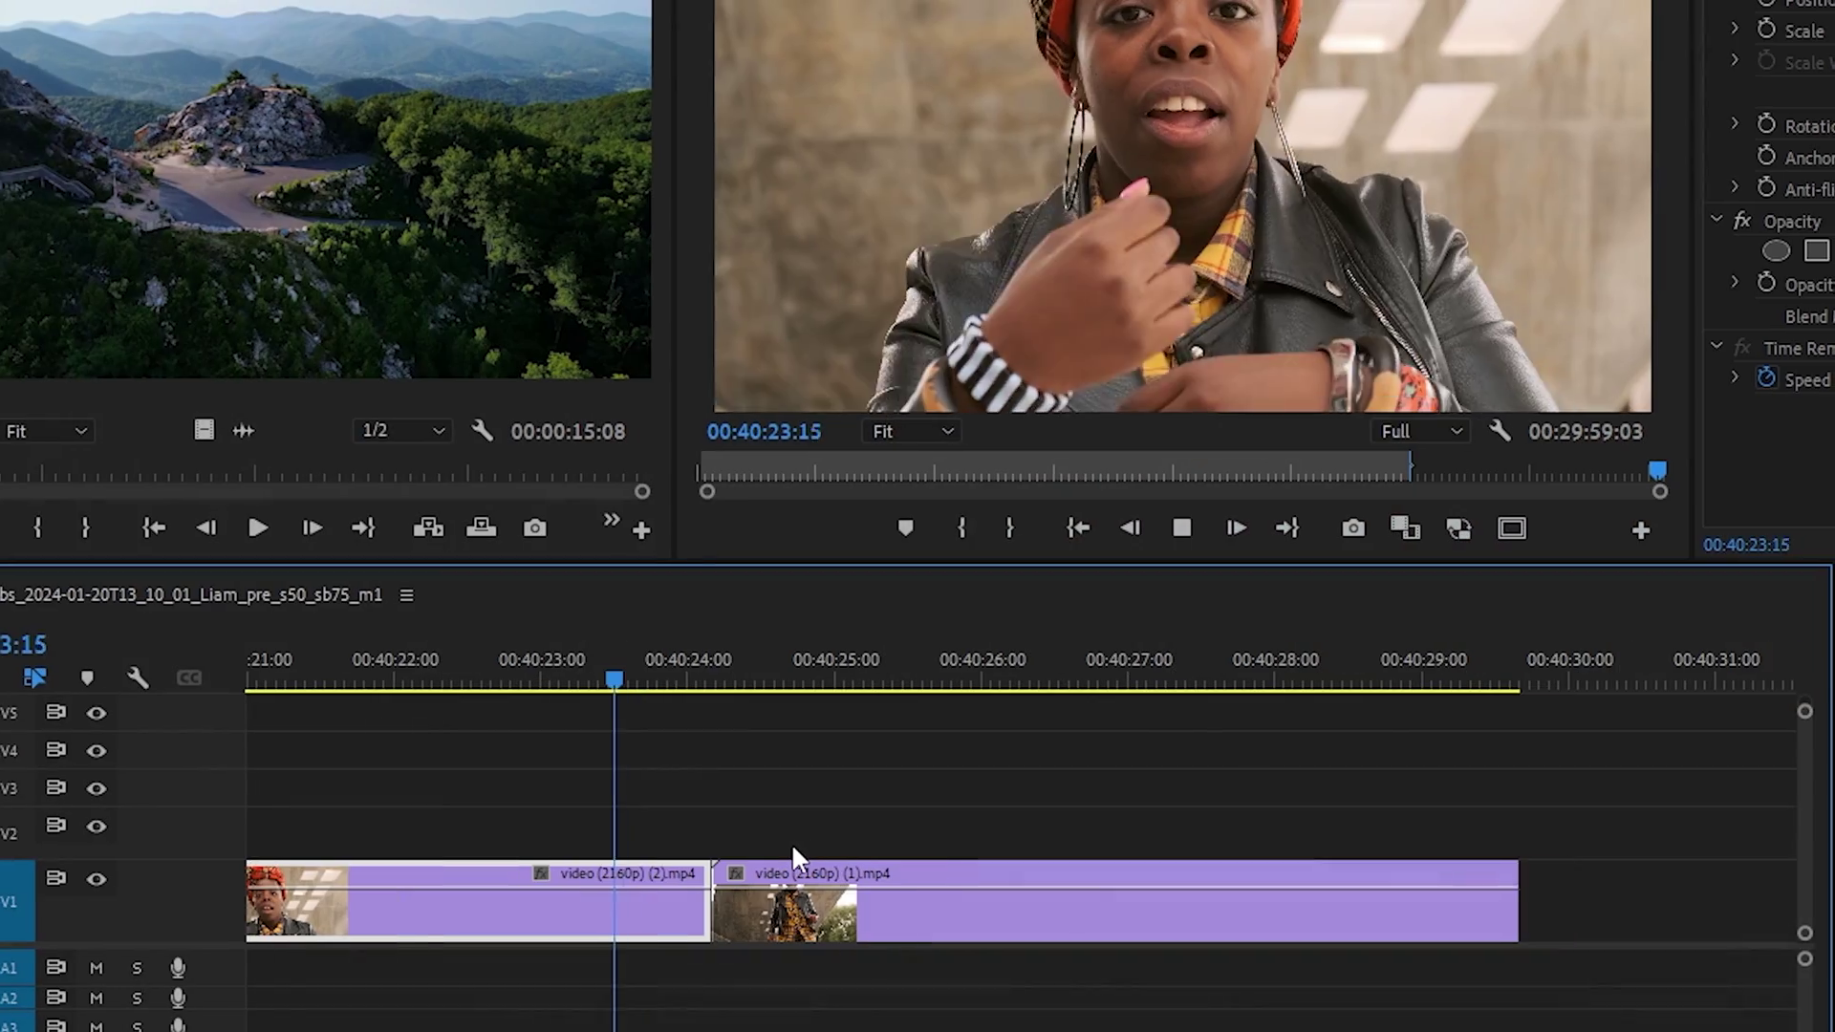
- Play over the dancer clips, zoom in, and snap the playhead to the edit at 00:40:24:00
{"action": "key", "text": "space"}
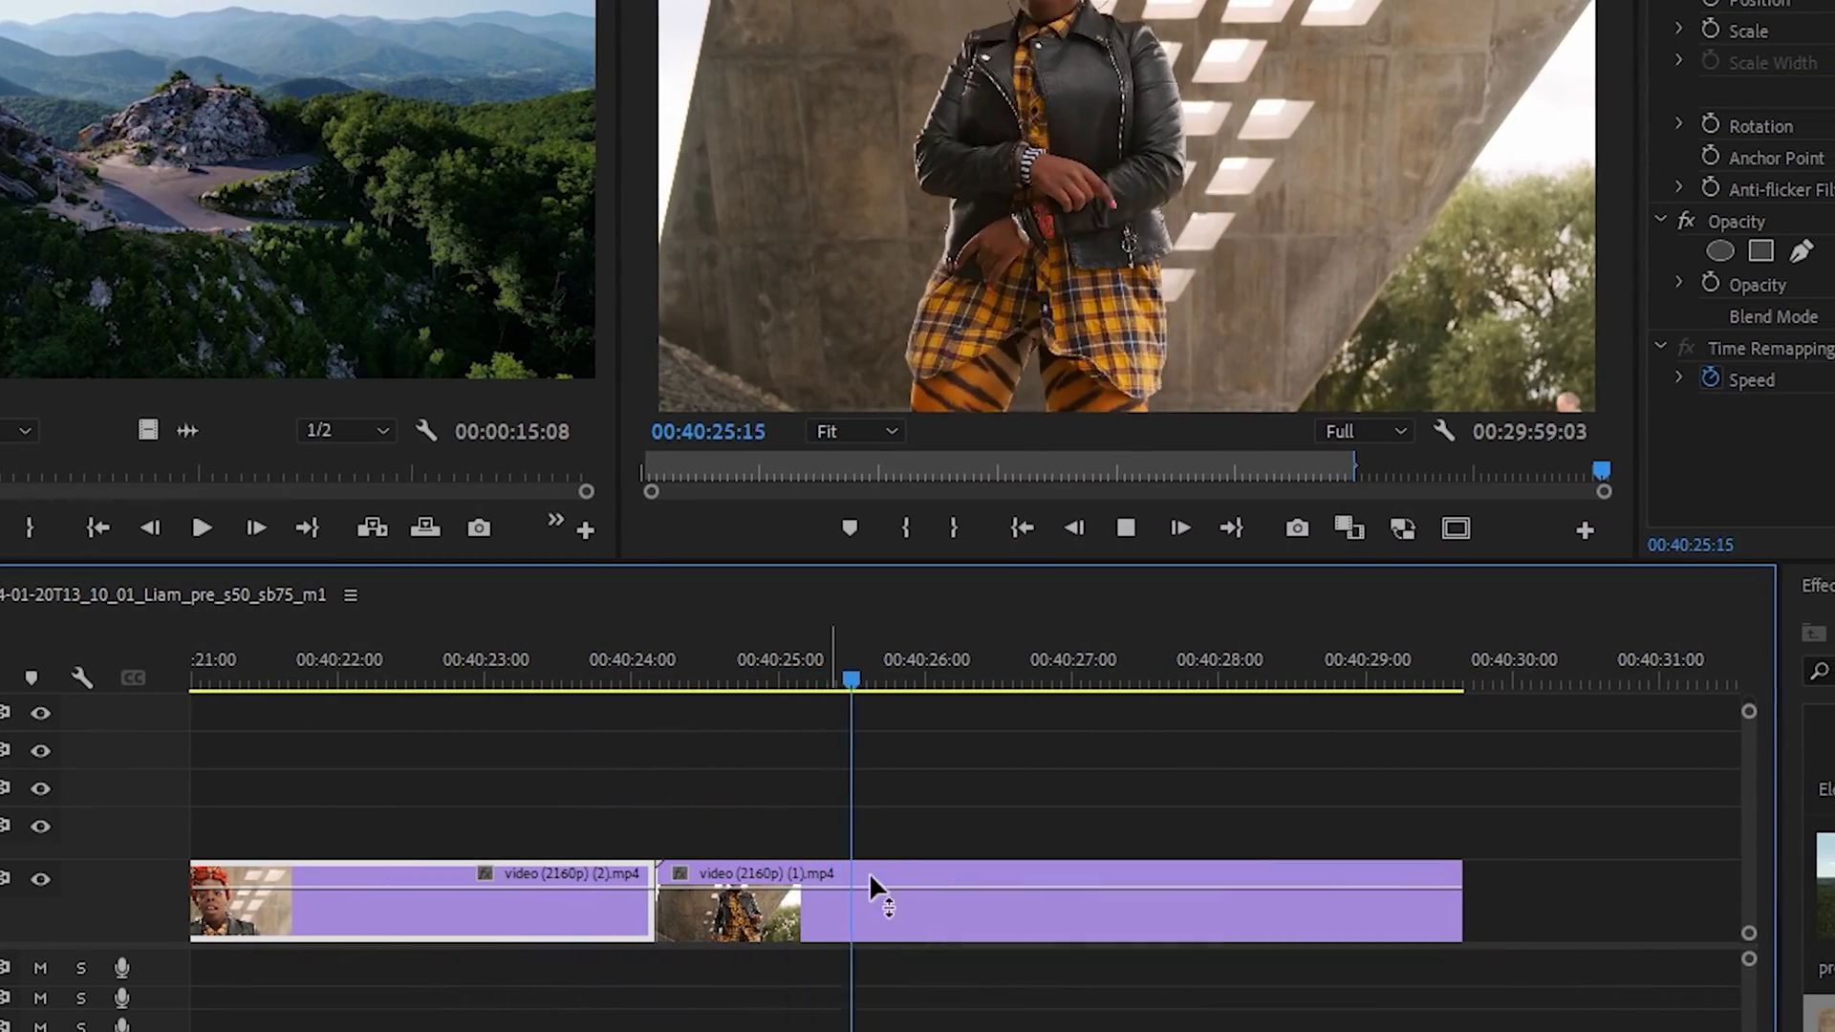
{"action": "key", "text": "="}
{"action": "key", "text": "Up"}
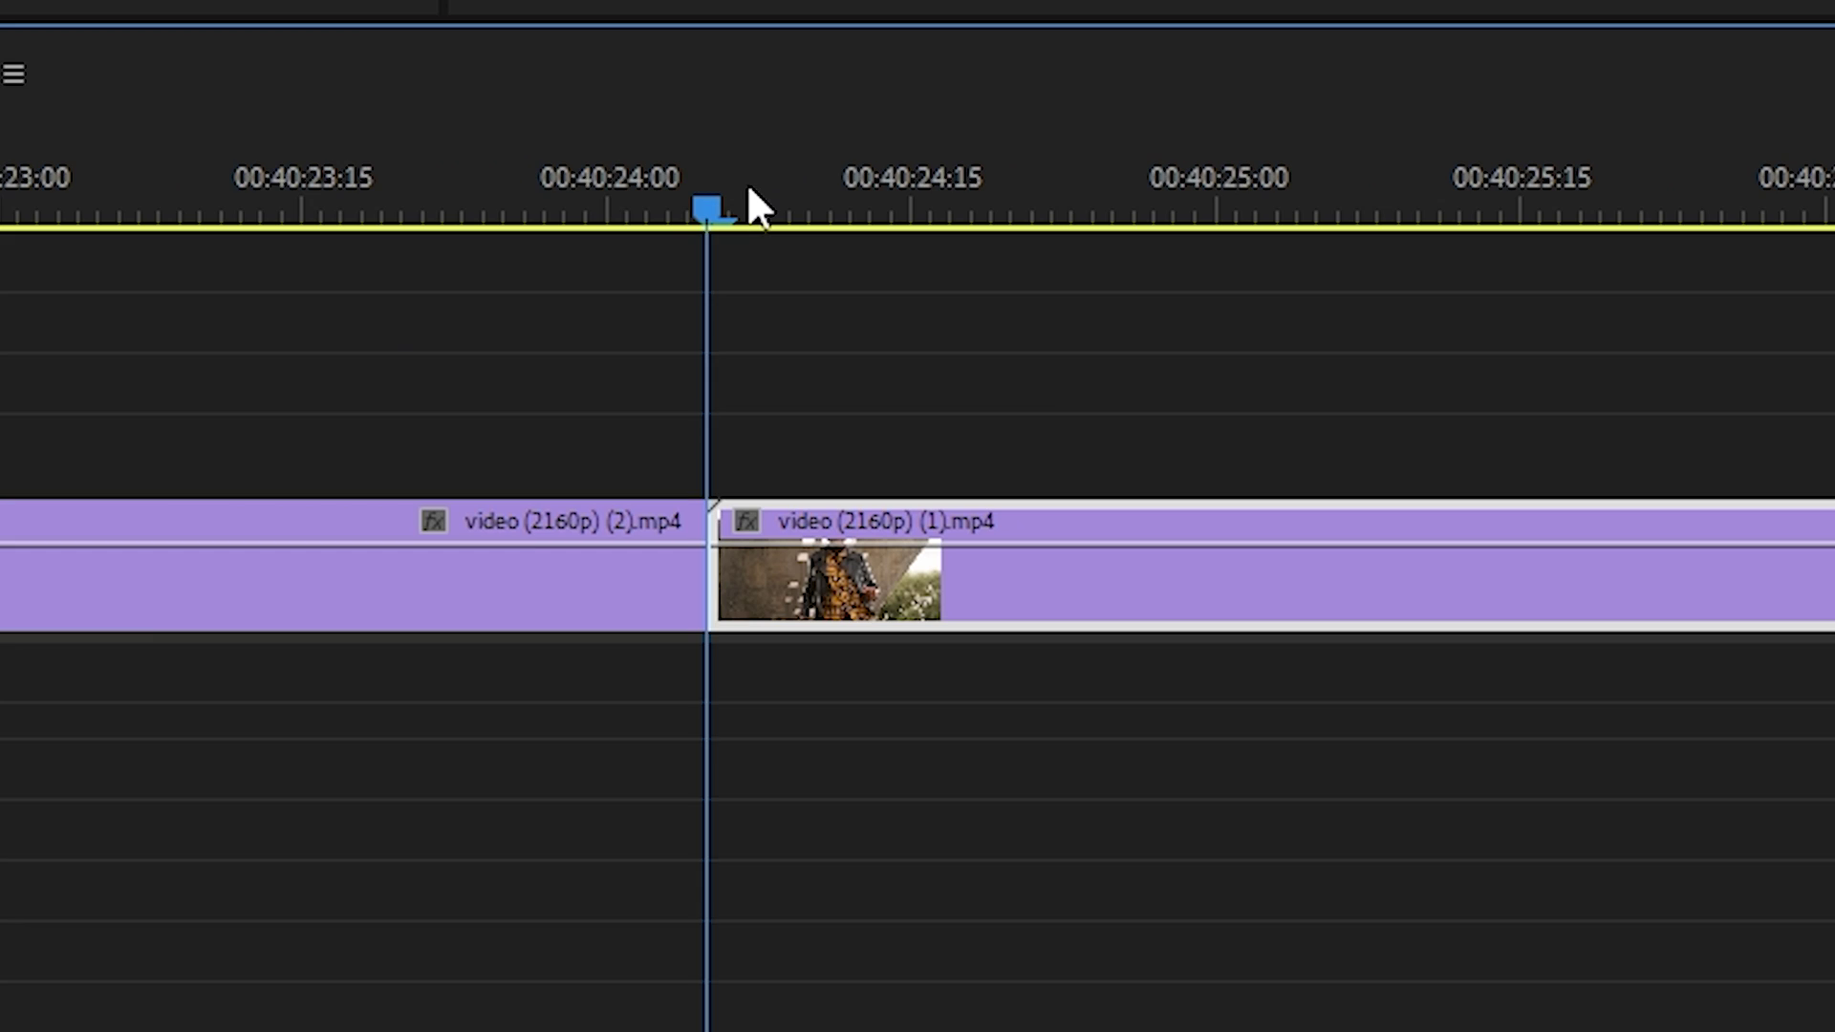
{"action": "key", "text": "shift+Left"}
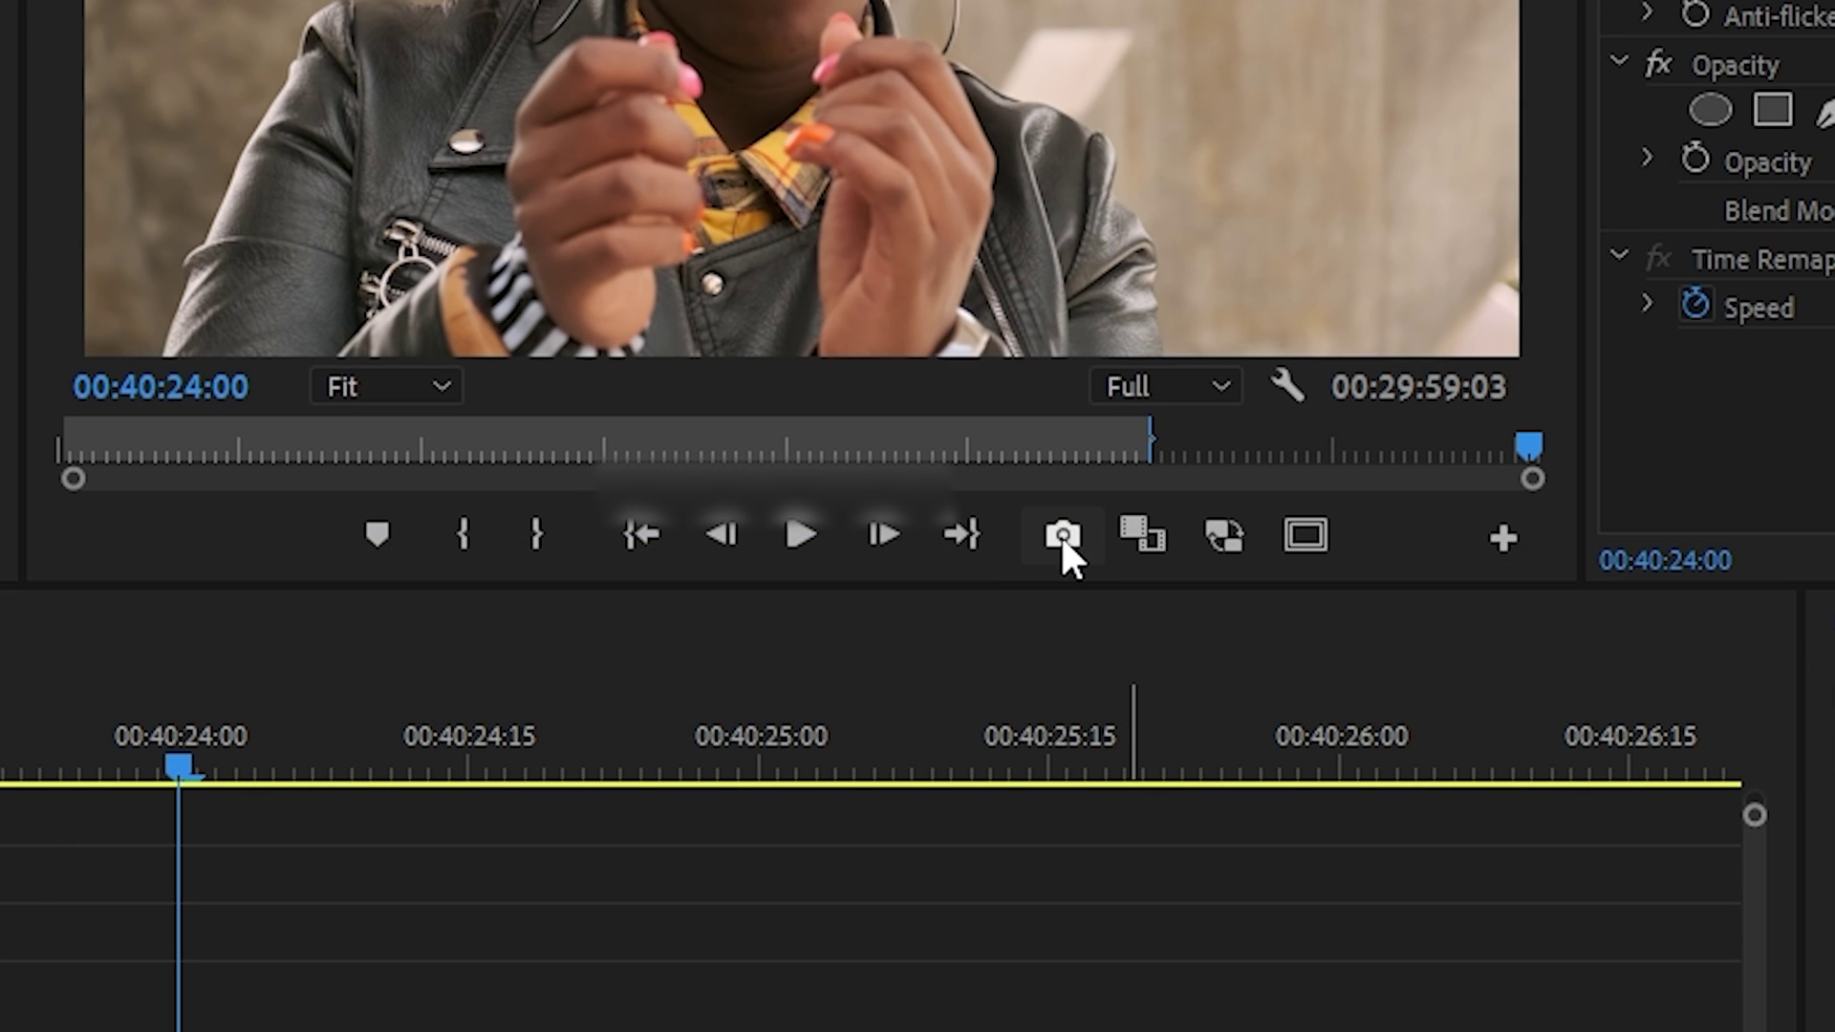
- Export the 00:40:24:00 frame as a PNG into a new procado folder and import it
{"action": "left_click", "coordinate": [1061, 535]}
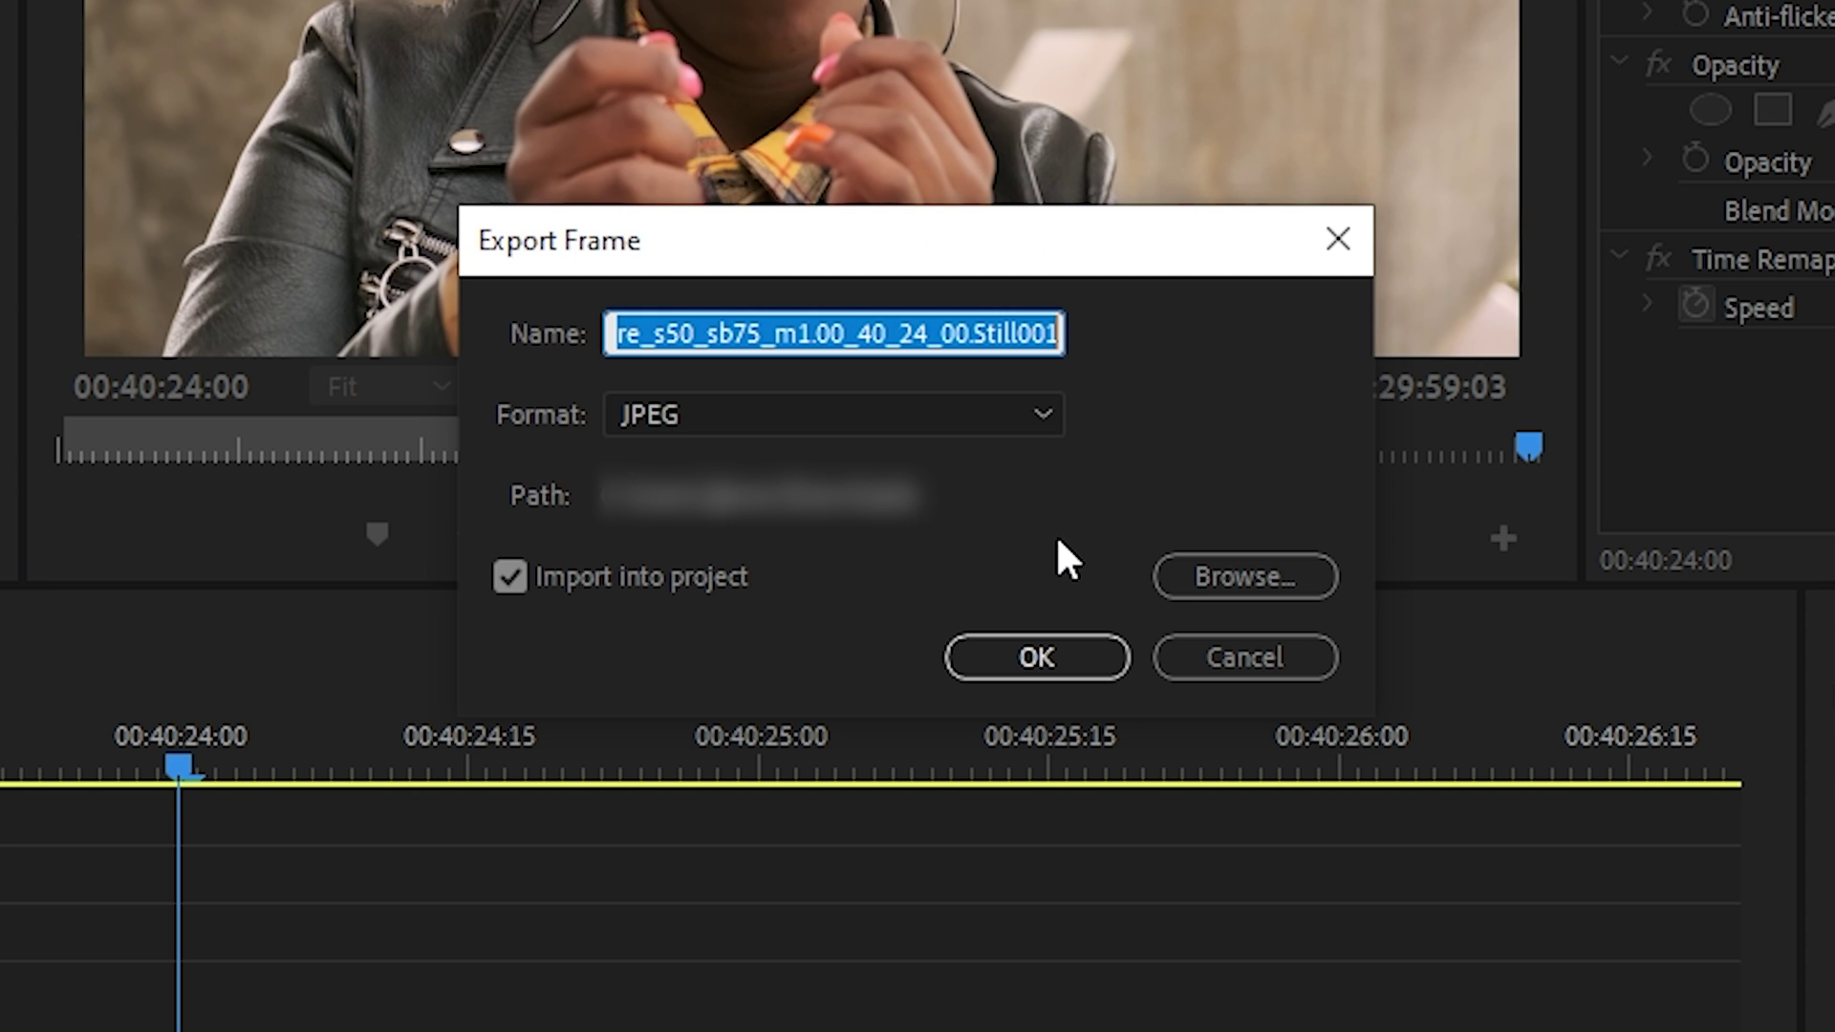
{"action": "left_click", "coordinate": [1194, 588]}
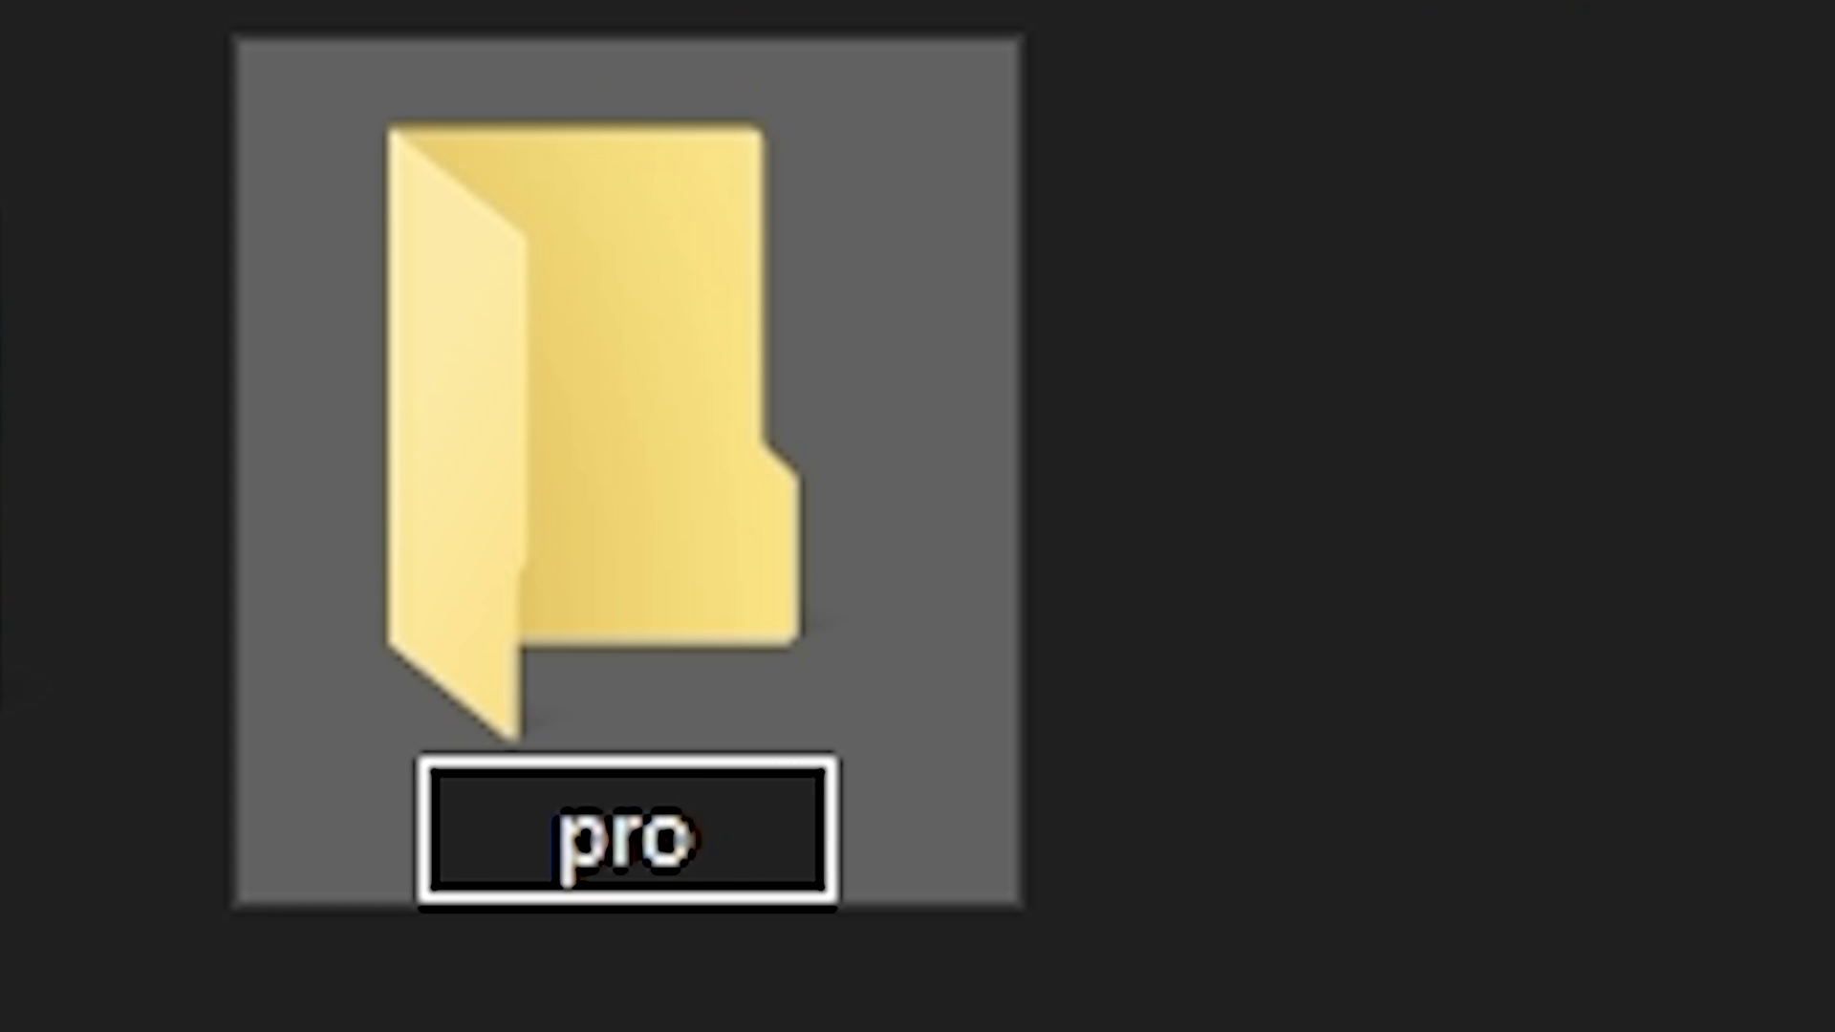
{"action": "type", "text": "do"}
{"action": "key", "text": "Return"}
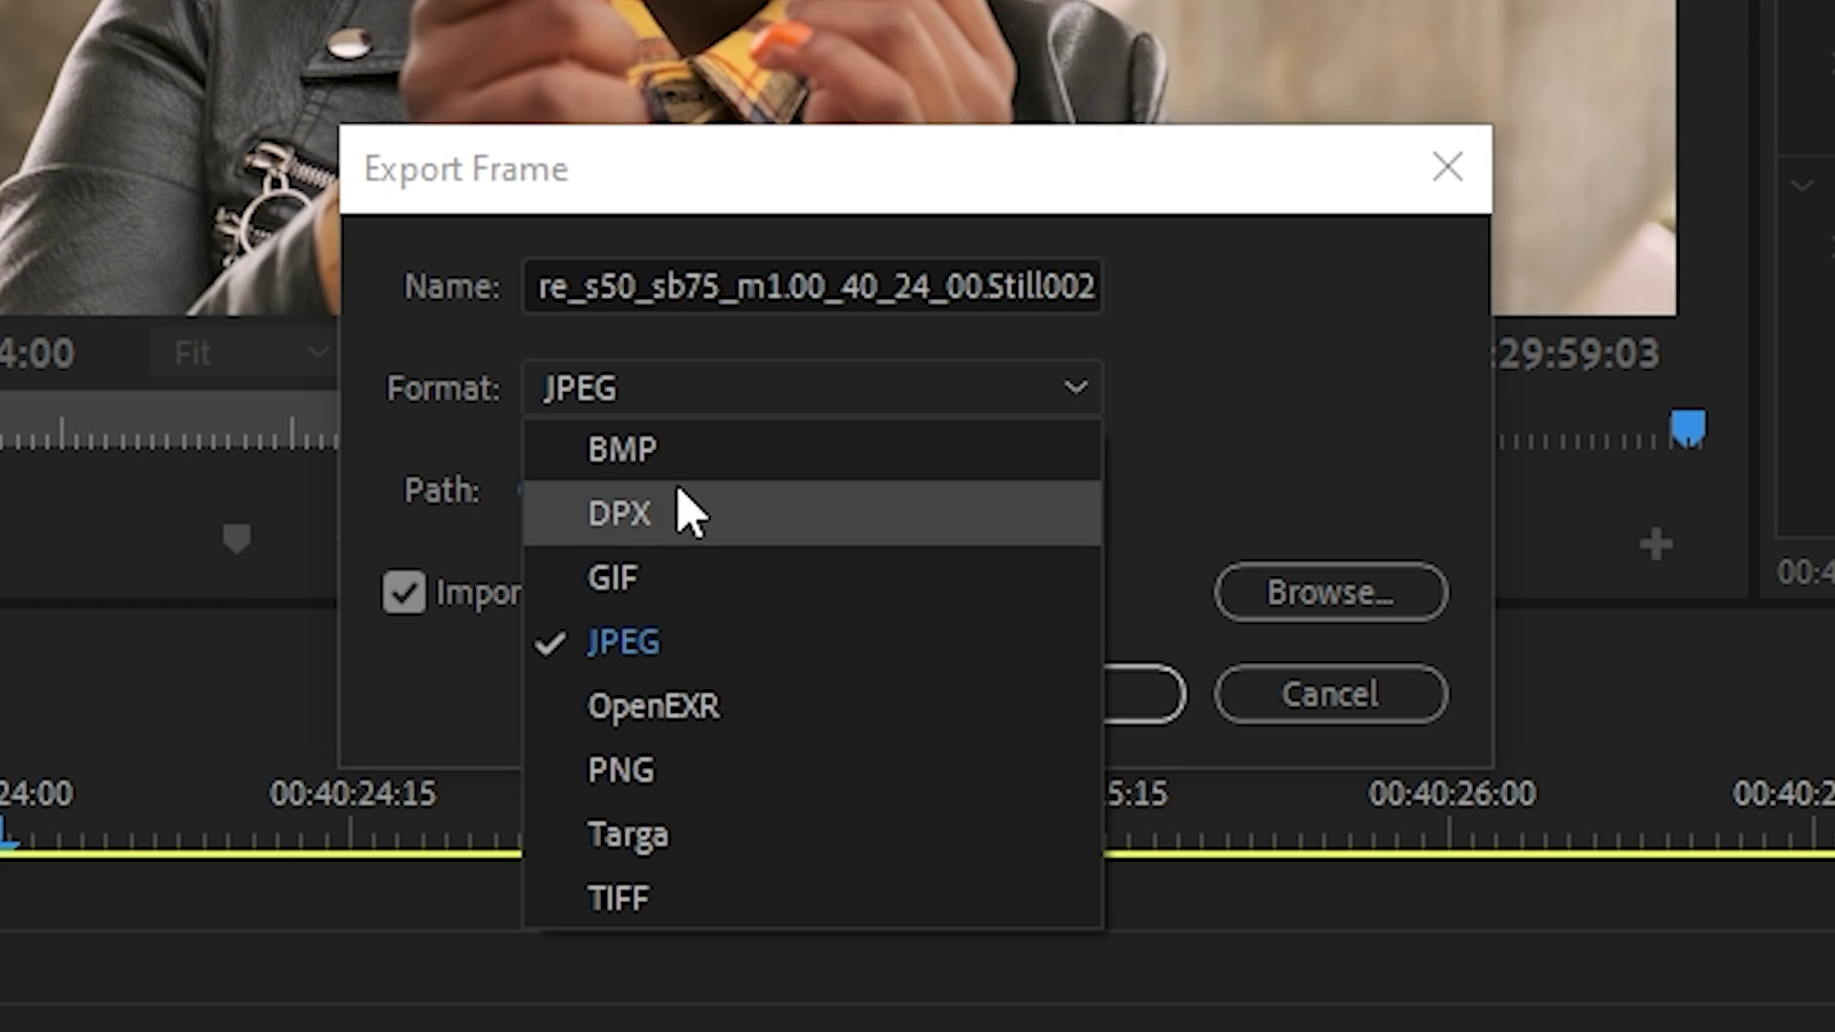
{"action": "left_click", "coordinate": [695, 789]}
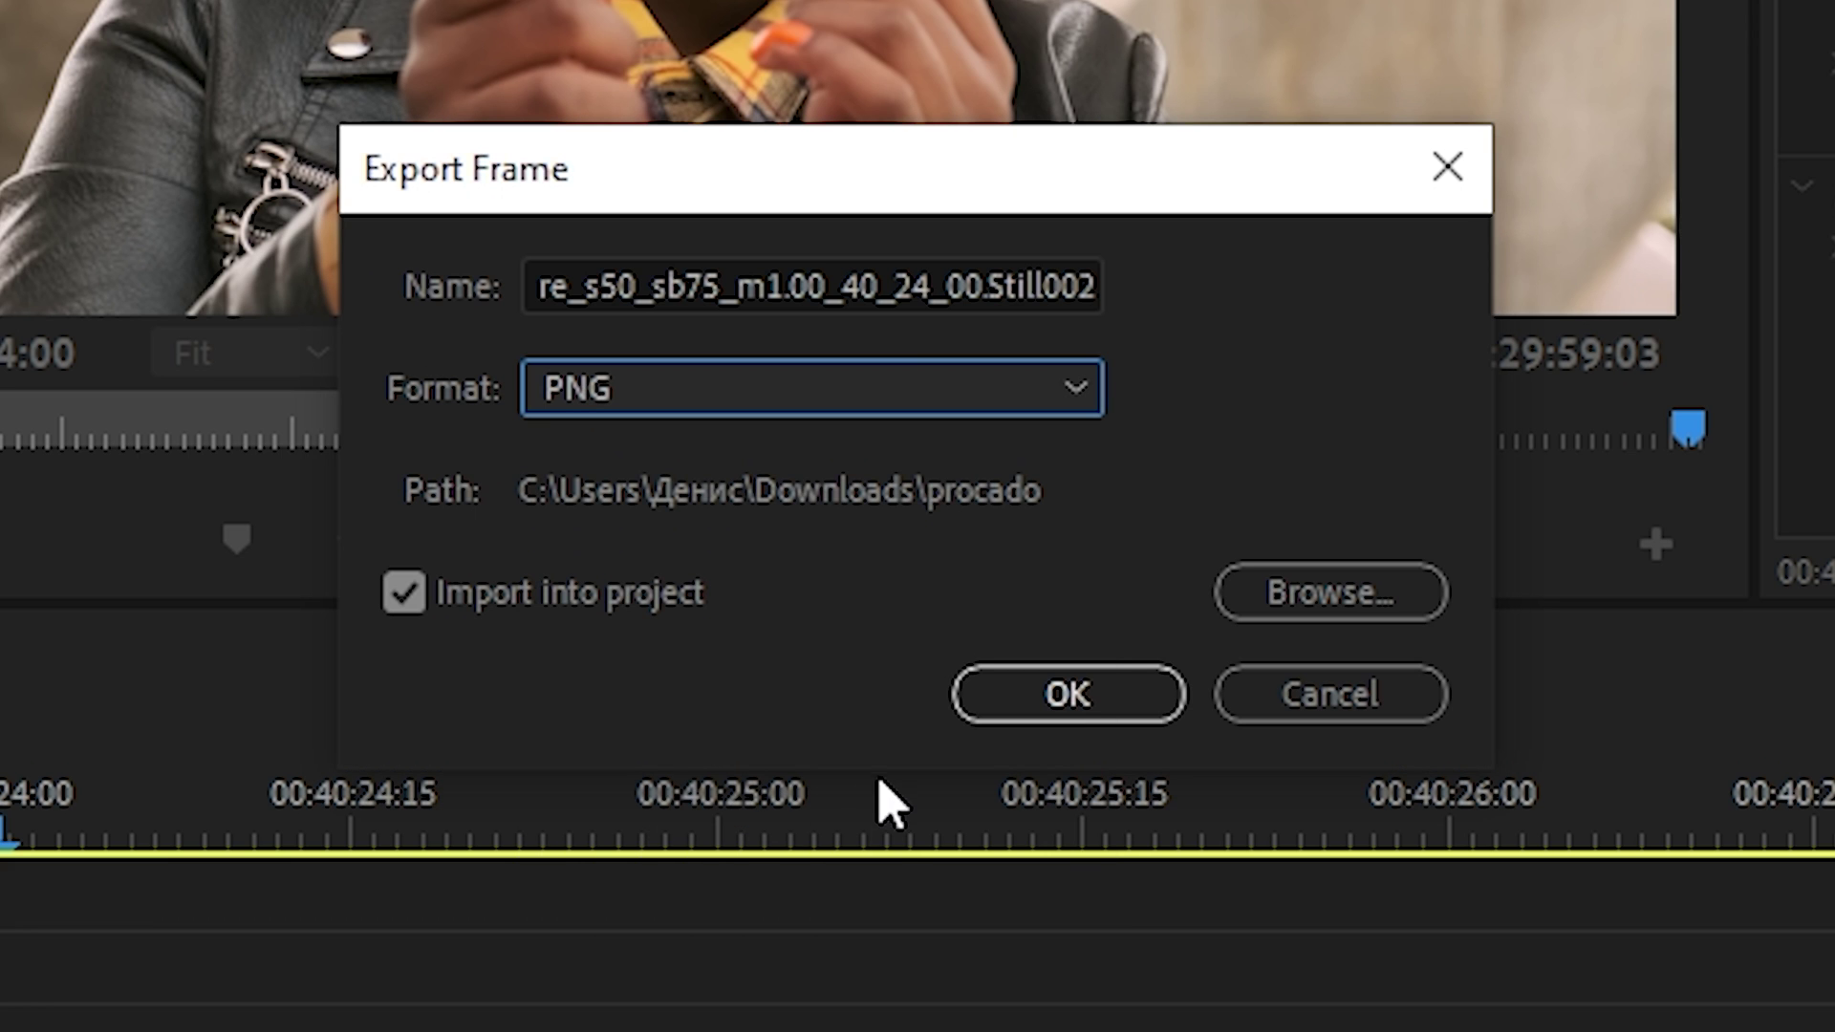
{"action": "left_click", "coordinate": [1048, 712]}
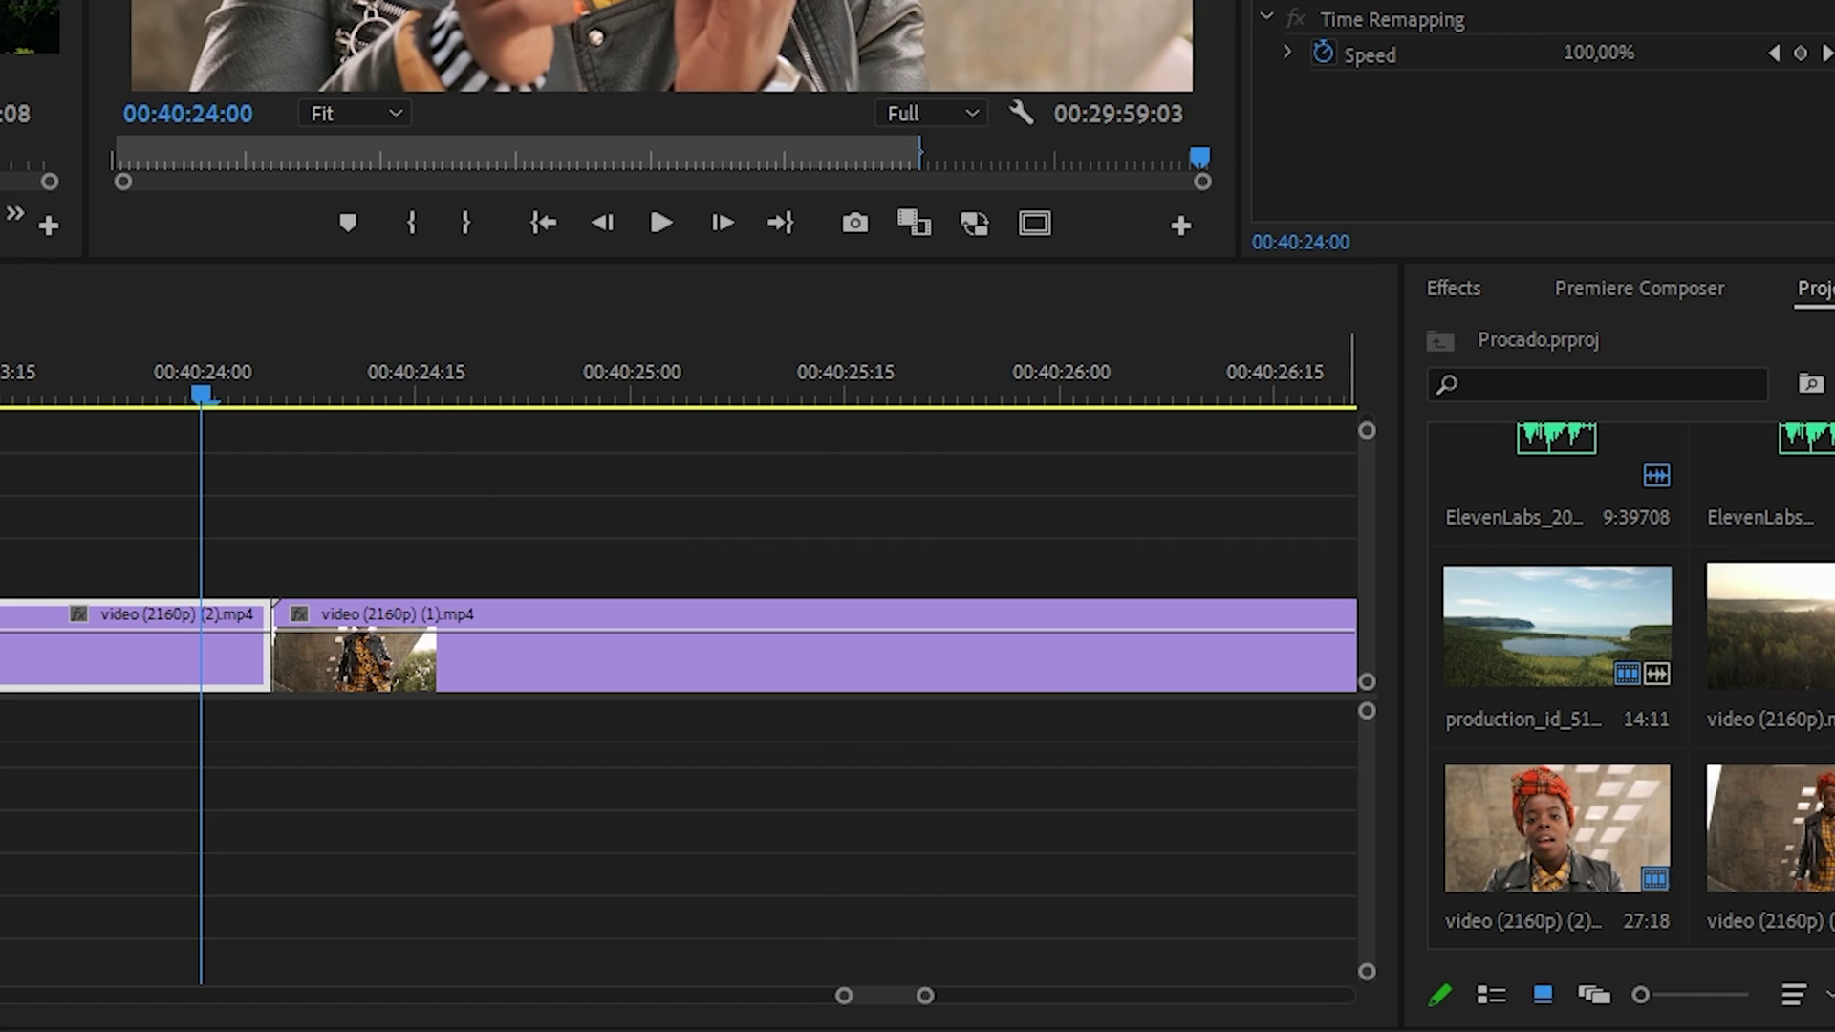
- Place the still on V2 above the cut, razor off the excess, and open it in Photoshop
{"action": "left_click_drag", "start_coordinate": [669, 58], "coordinate": [196, 574]}
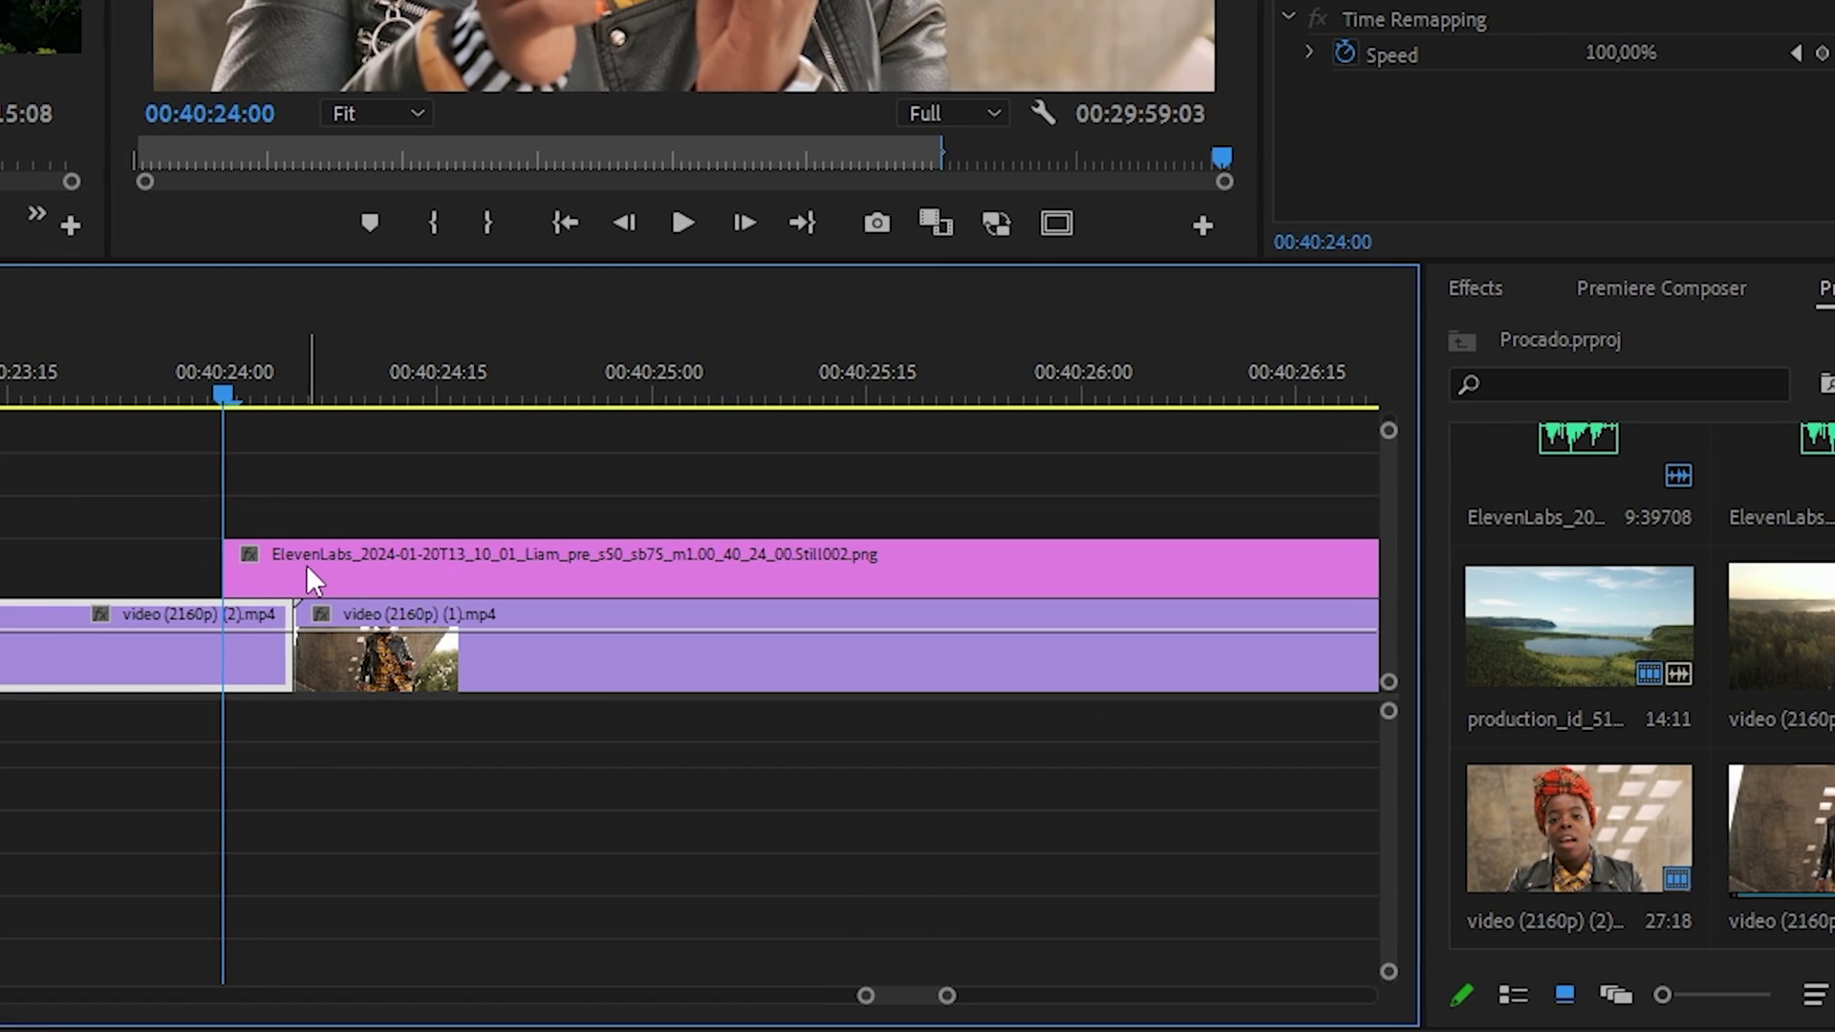
{"action": "left_click", "coordinate": [375, 572]}
{"action": "key", "text": "Delete"}
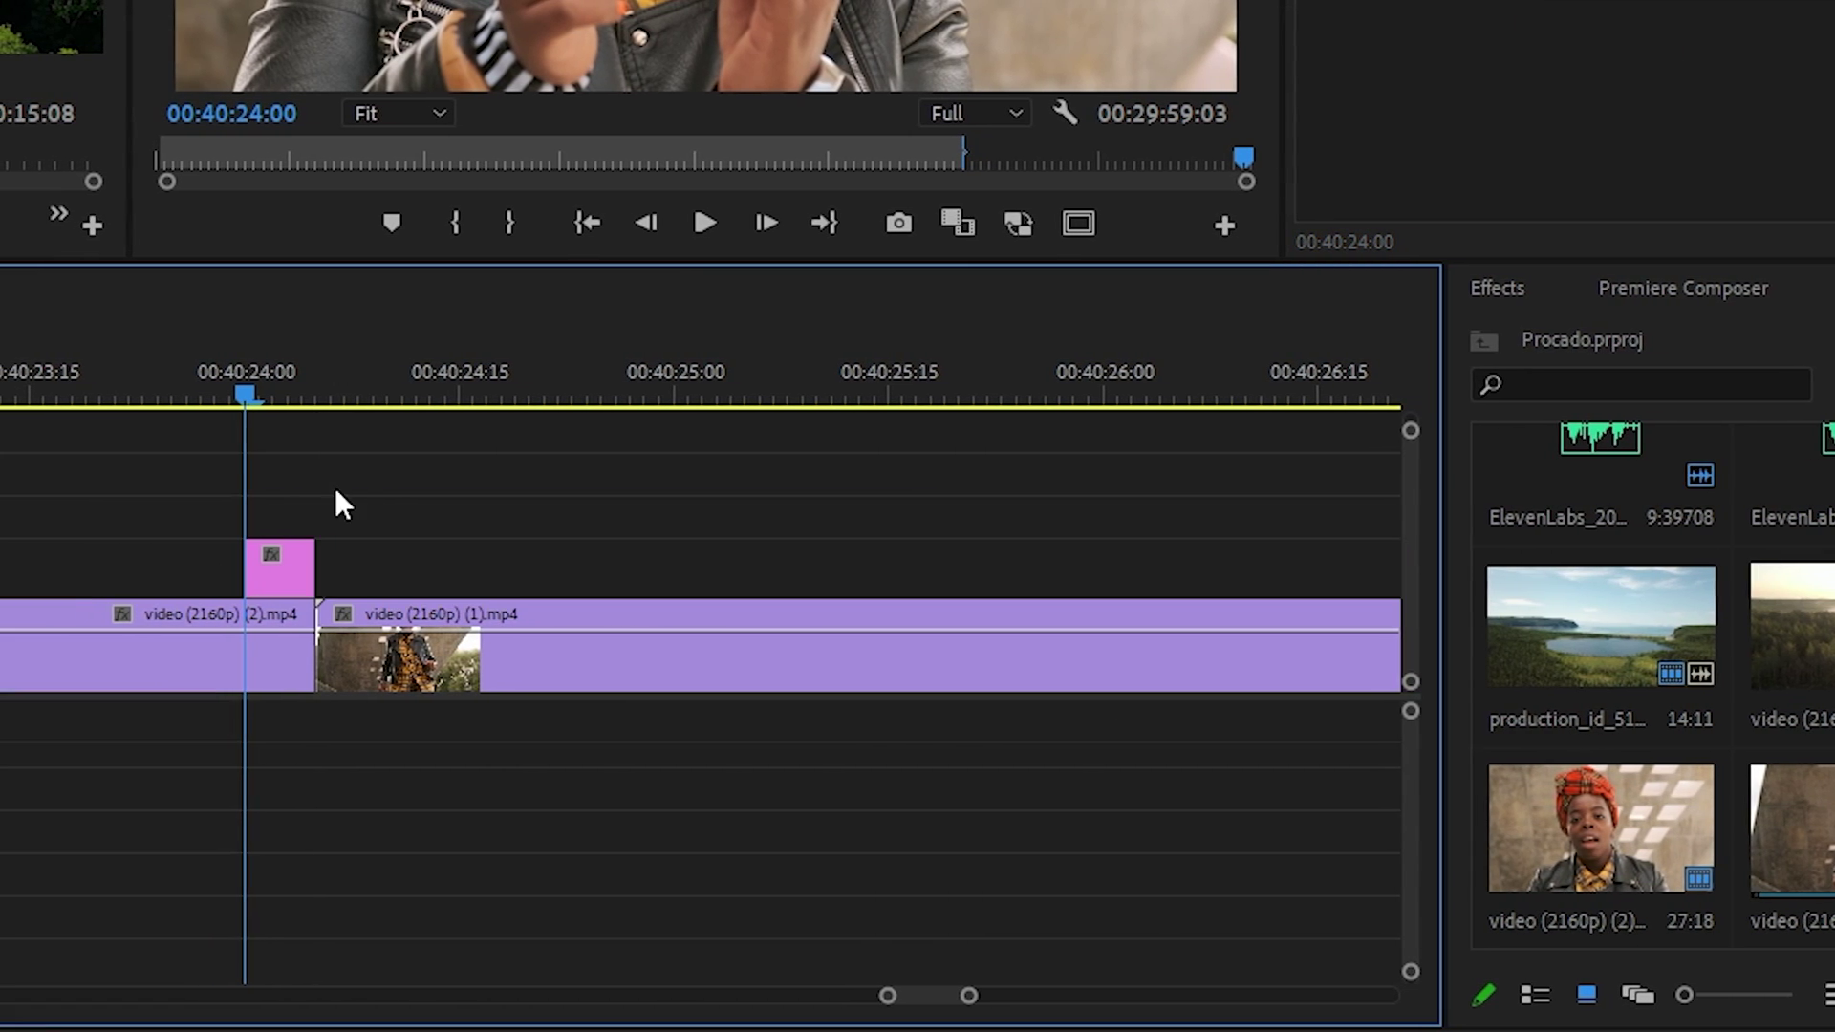
{"action": "key", "text": "space"}
{"action": "mouse_move", "coordinate": [267, 383]}
{"action": "left_mouse_down"}
{"action": "mouse_move", "coordinate": [307, 393]}
{"action": "mouse_move", "coordinate": [279, 403]}
{"action": "left_mouse_up"}
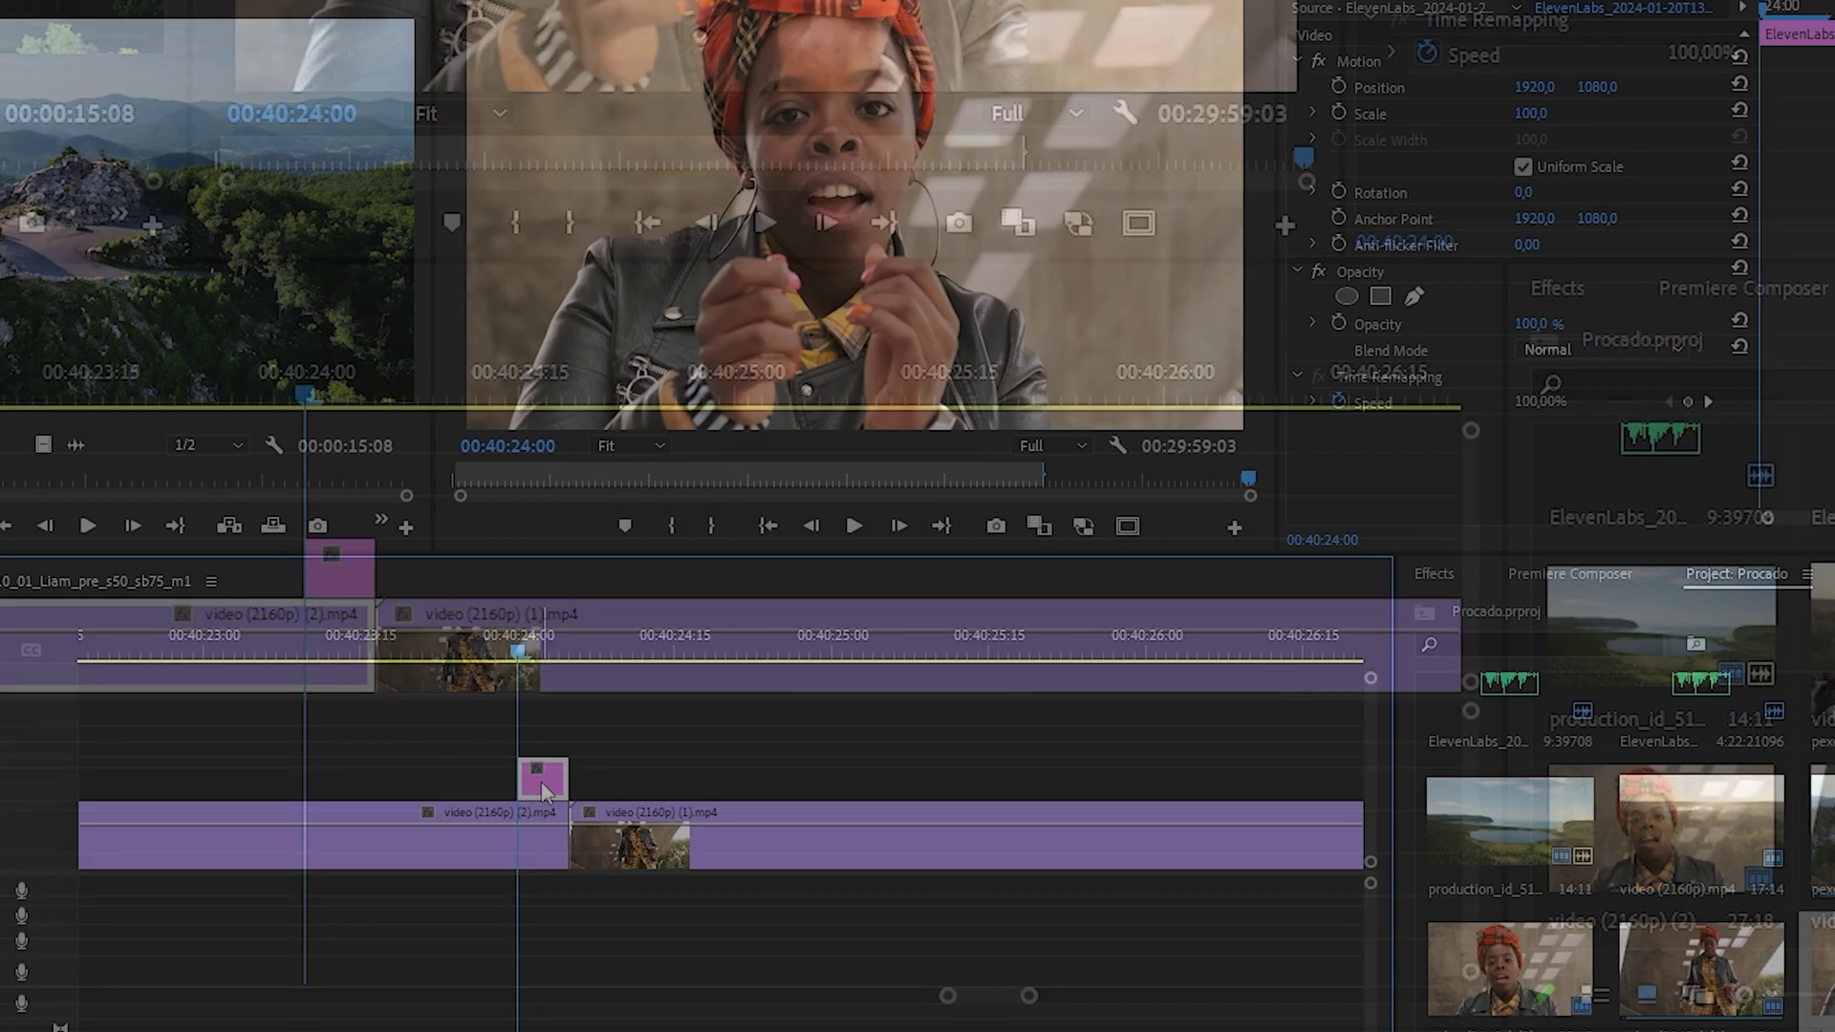
{"action": "right_click", "coordinate": [330, 574]}
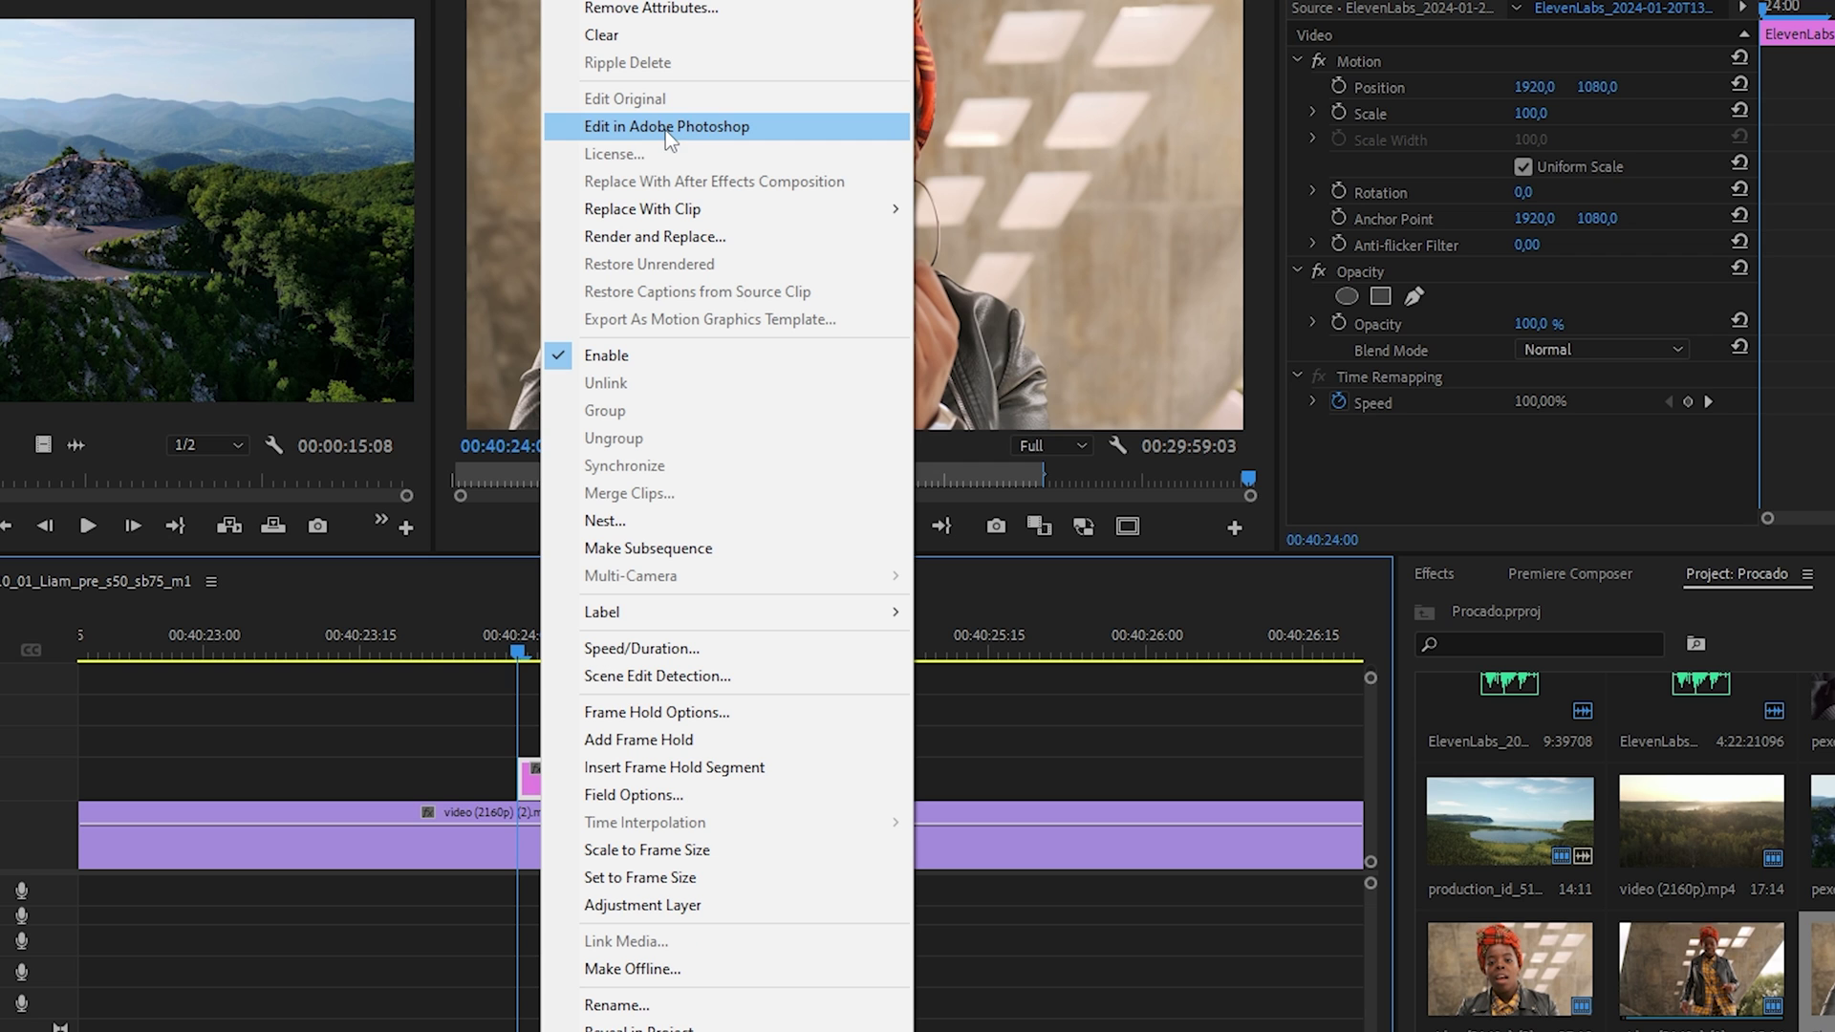
{"action": "left_click", "coordinate": [718, 128]}
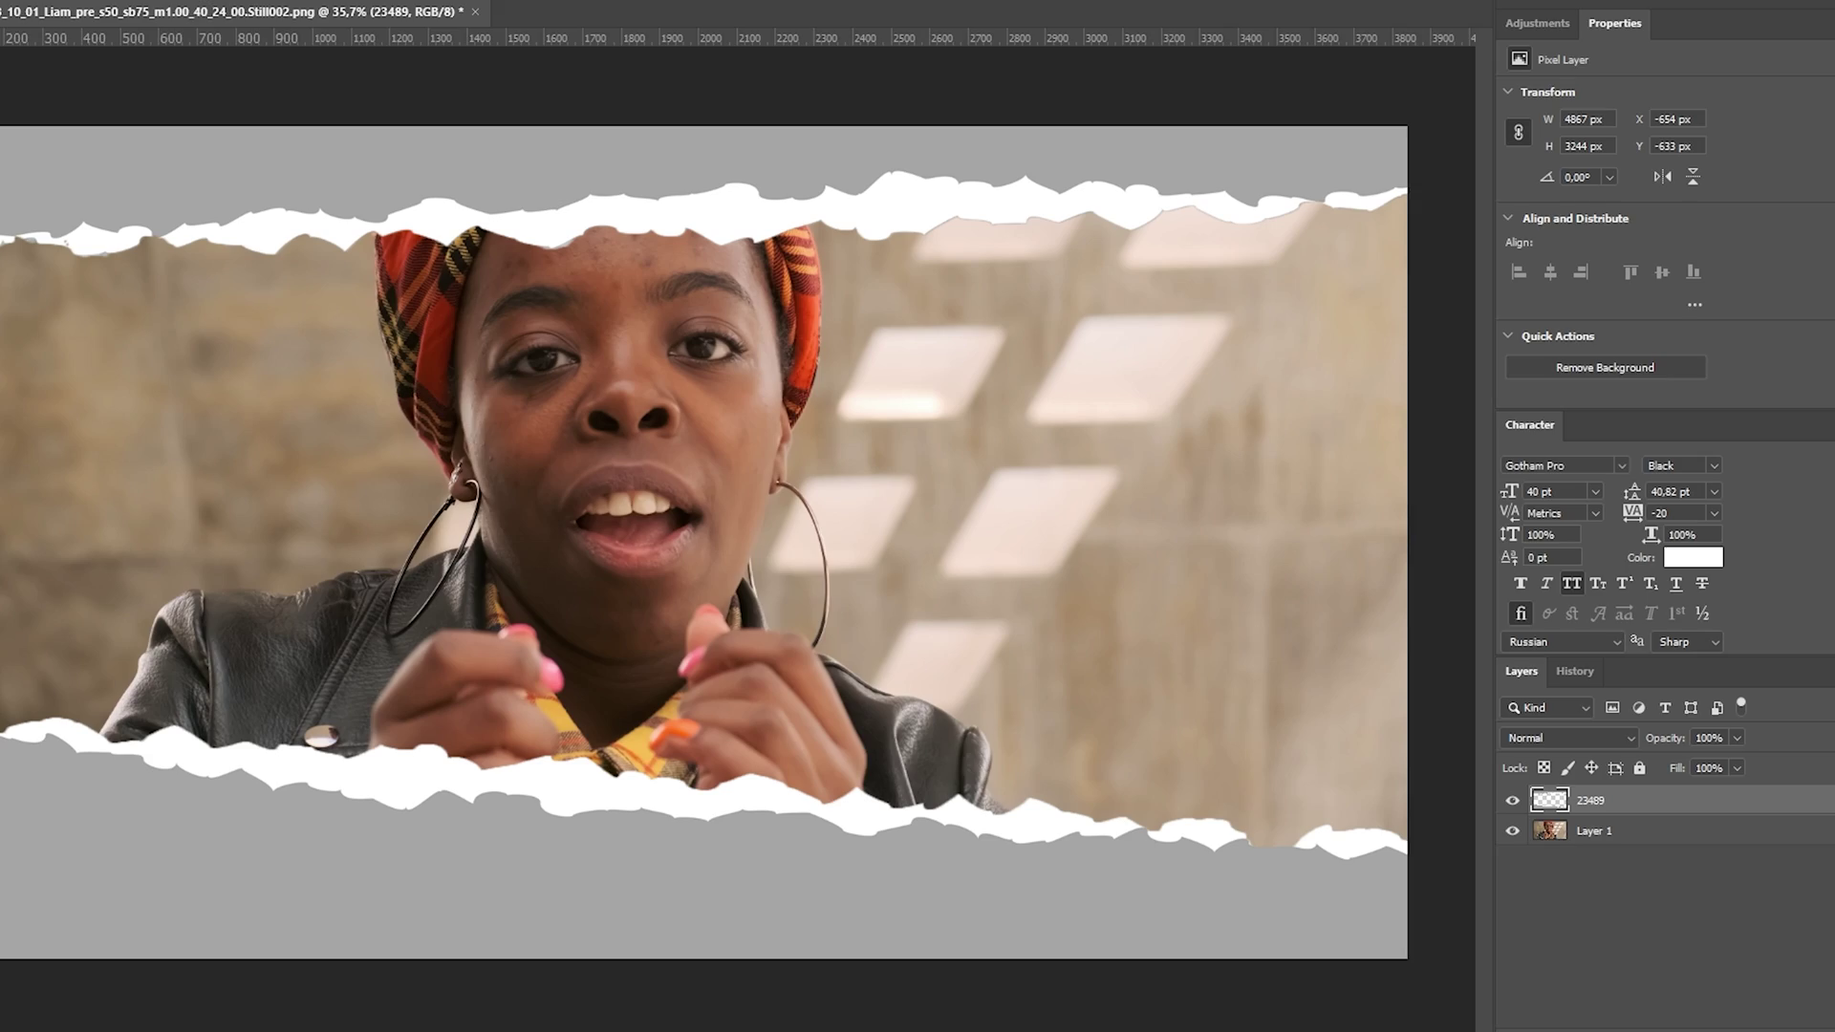
- Change the torn-paper layer's blend mode and export the image with Export As
{"action": "left_click", "coordinate": [1550, 738]}
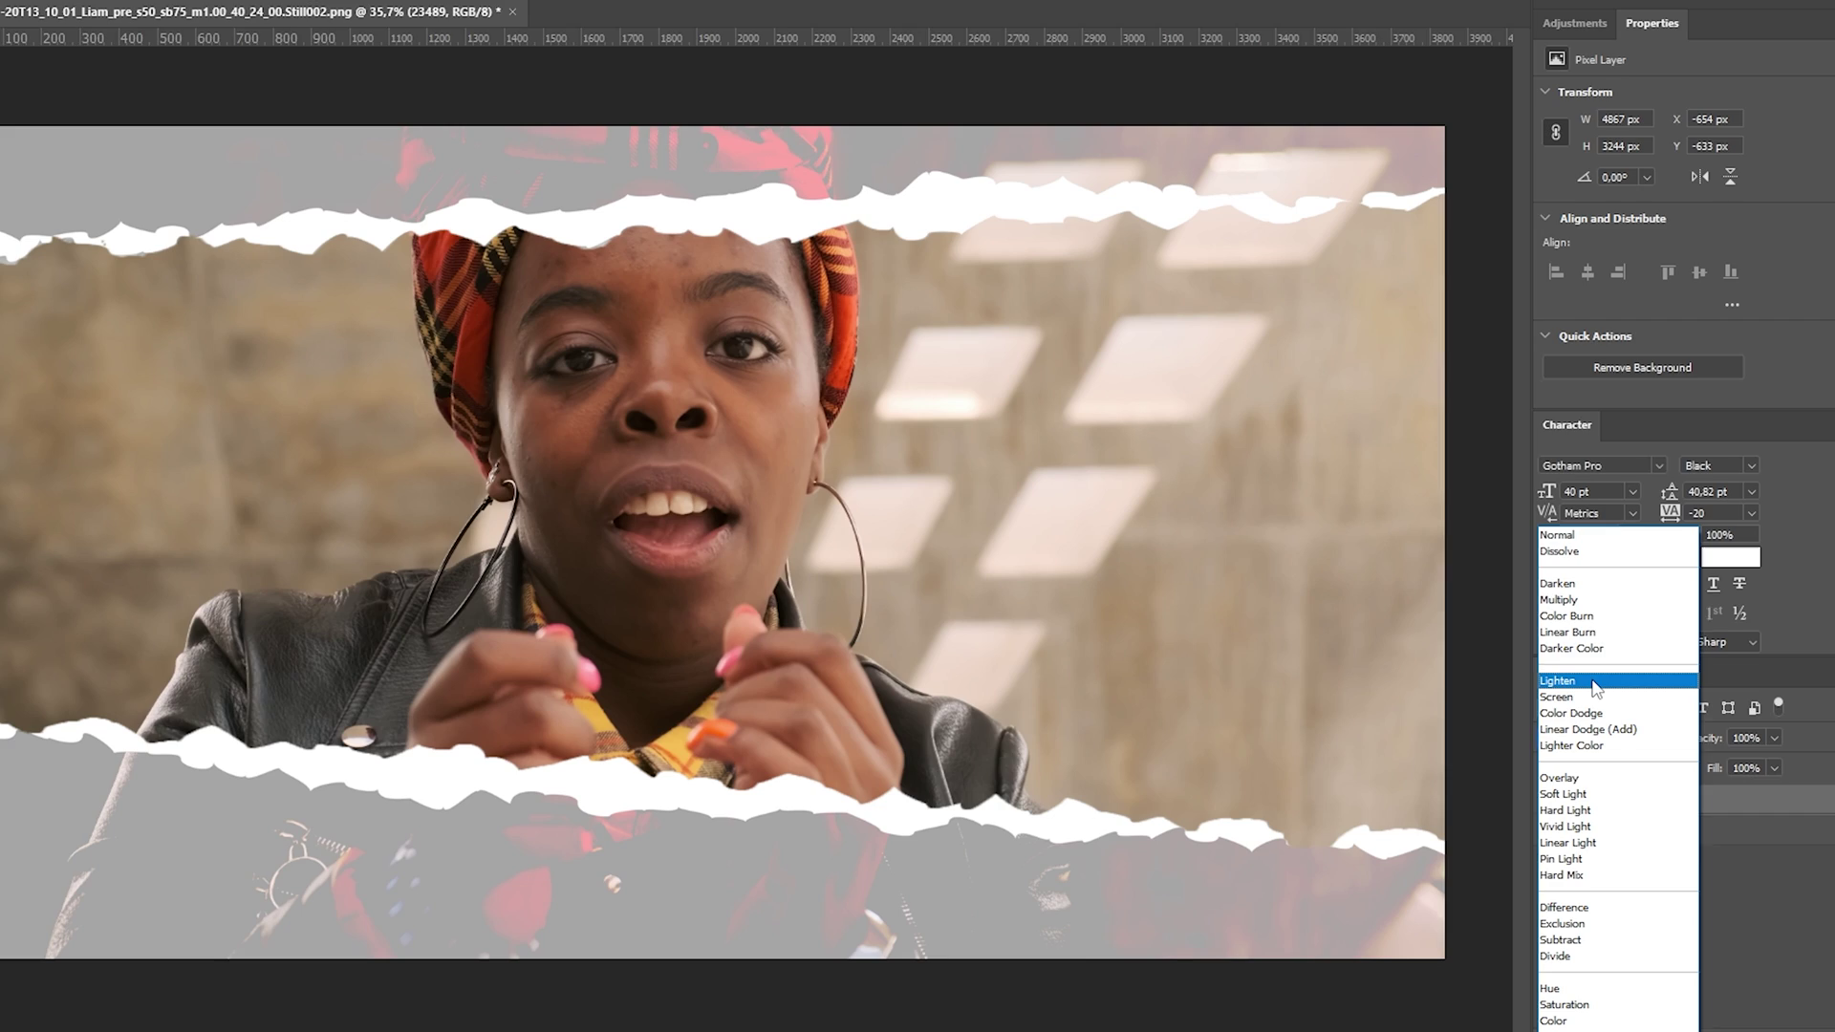
{"action": "key", "text": "ctrl+alt+shift+w"}
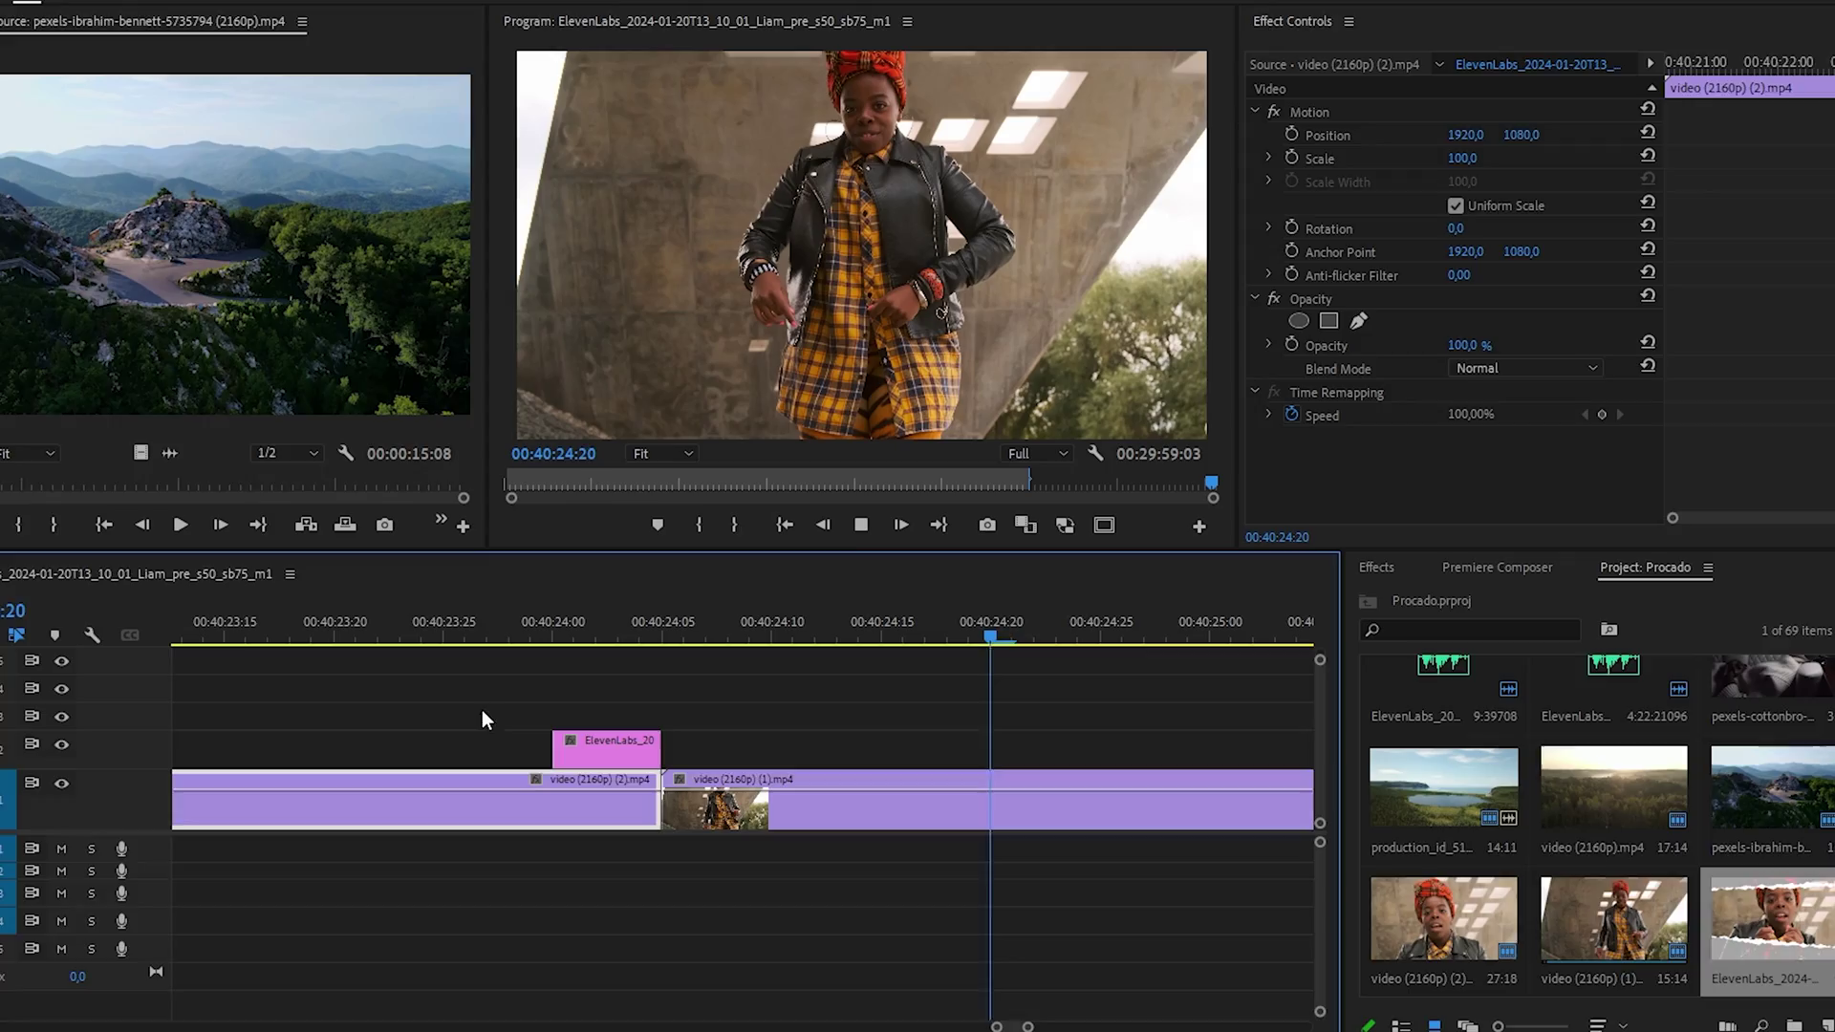
- Zoom the timeline out and place a sound-effect clip on A1 beneath the torn-paper still
{"action": "key", "text": "minus"}
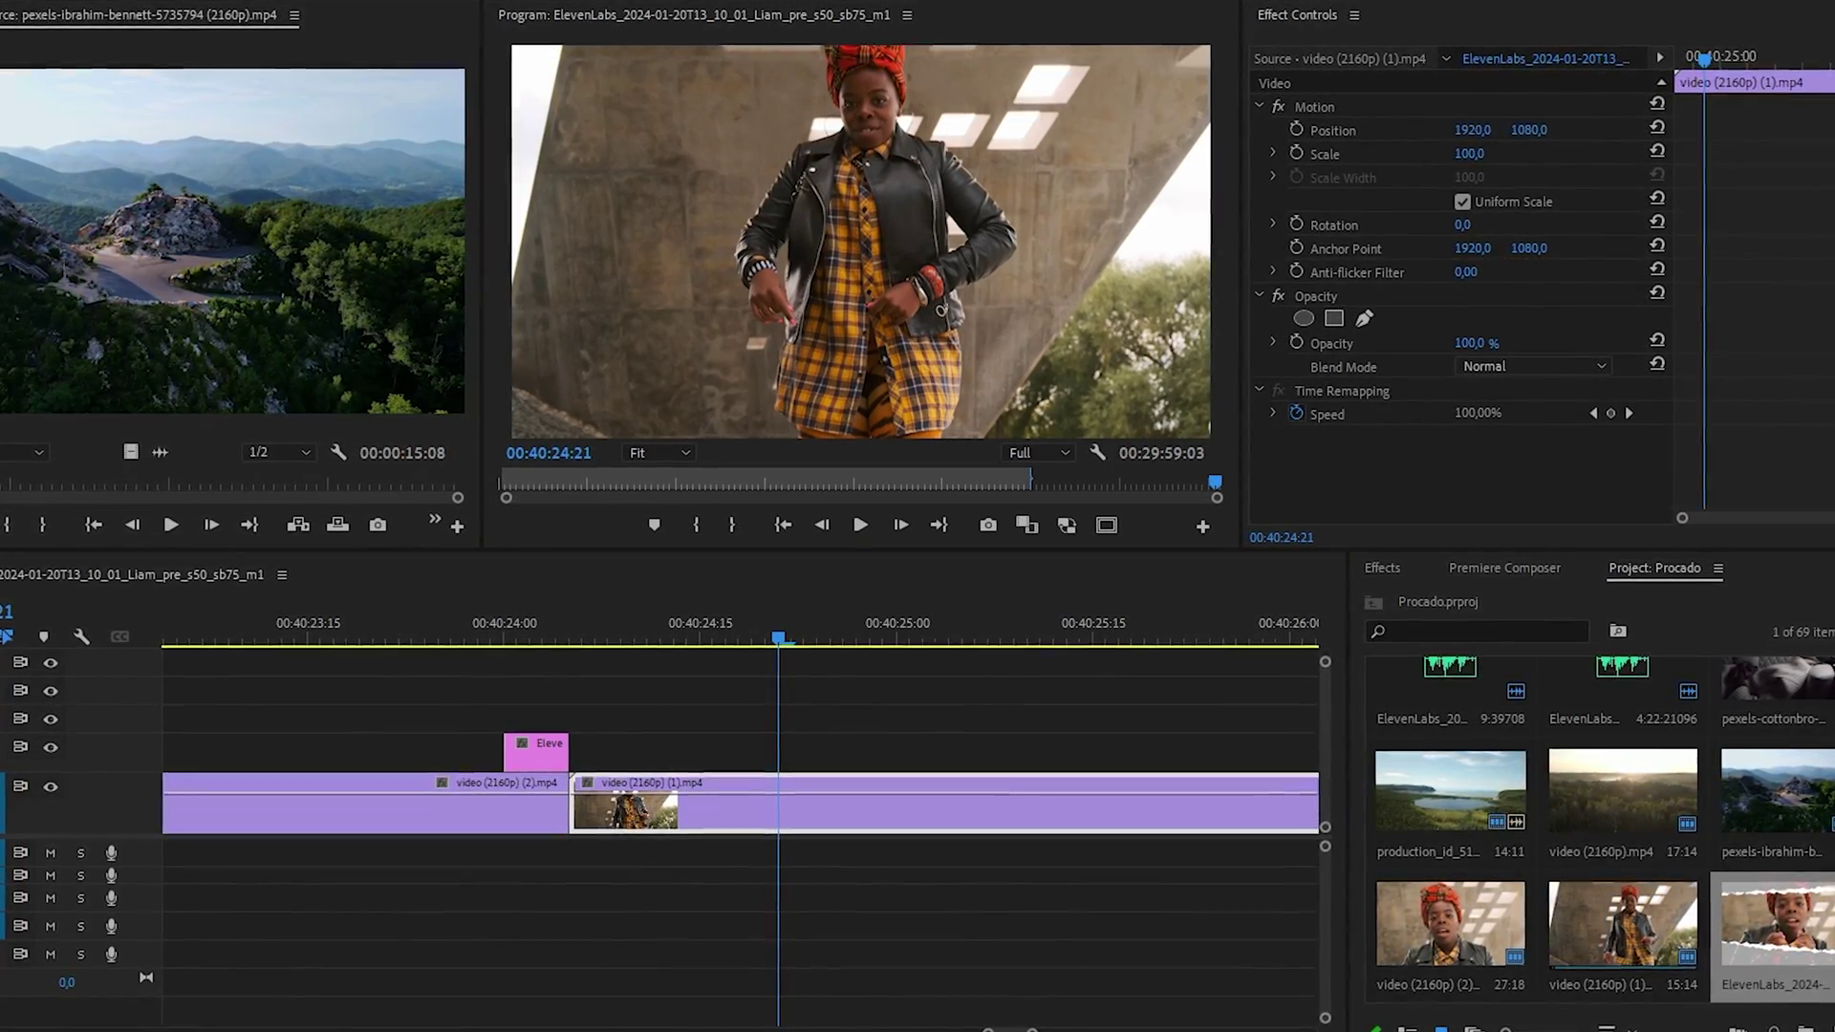
{"action": "left_click_drag", "start_coordinate": [1450, 684], "coordinate": [685, 820]}
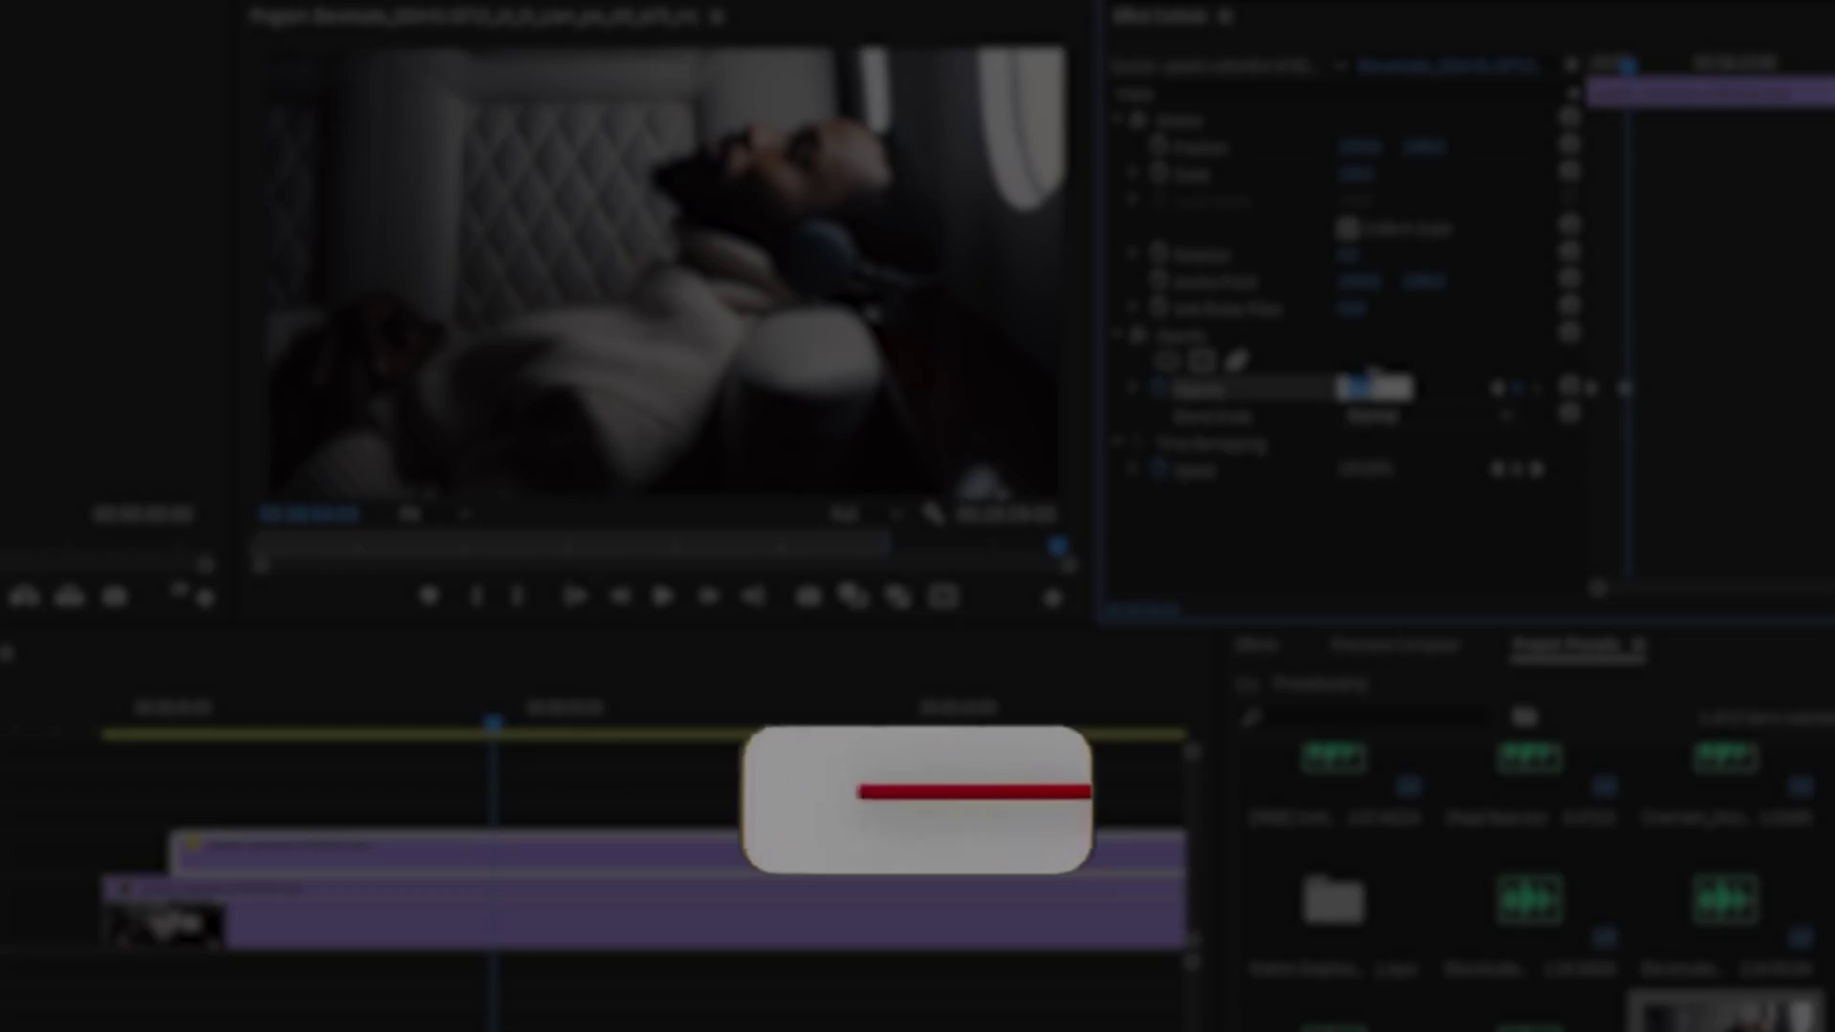